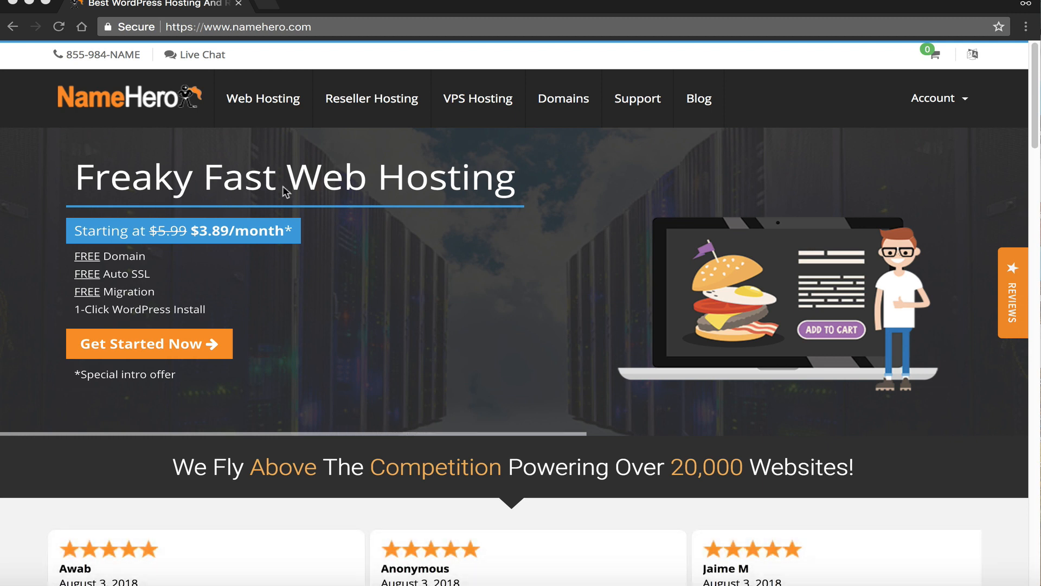
Step: Open NameHero's Web Hosting plans page
left_click(240, 140)
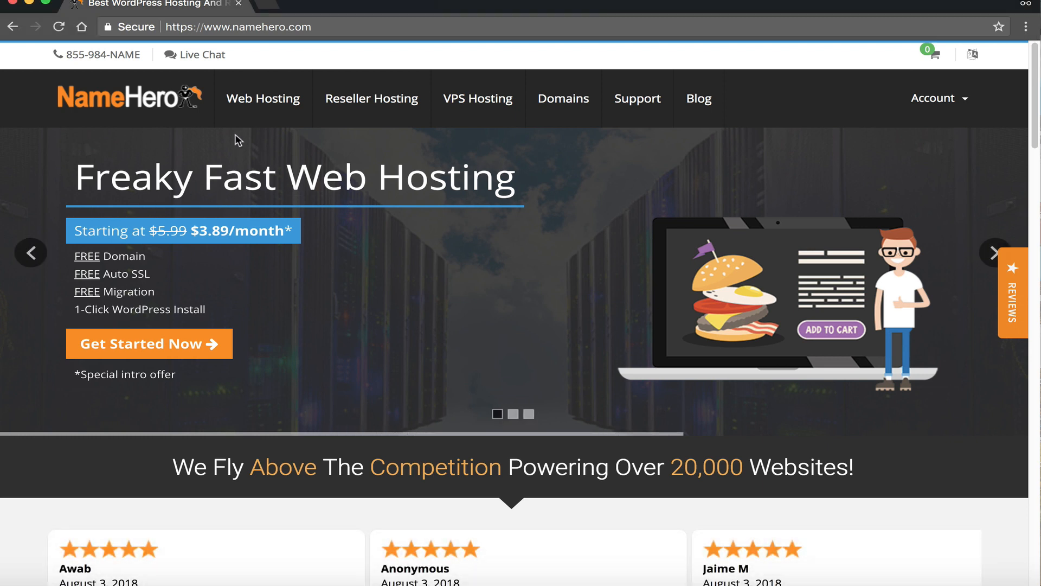
left_click(261, 103)
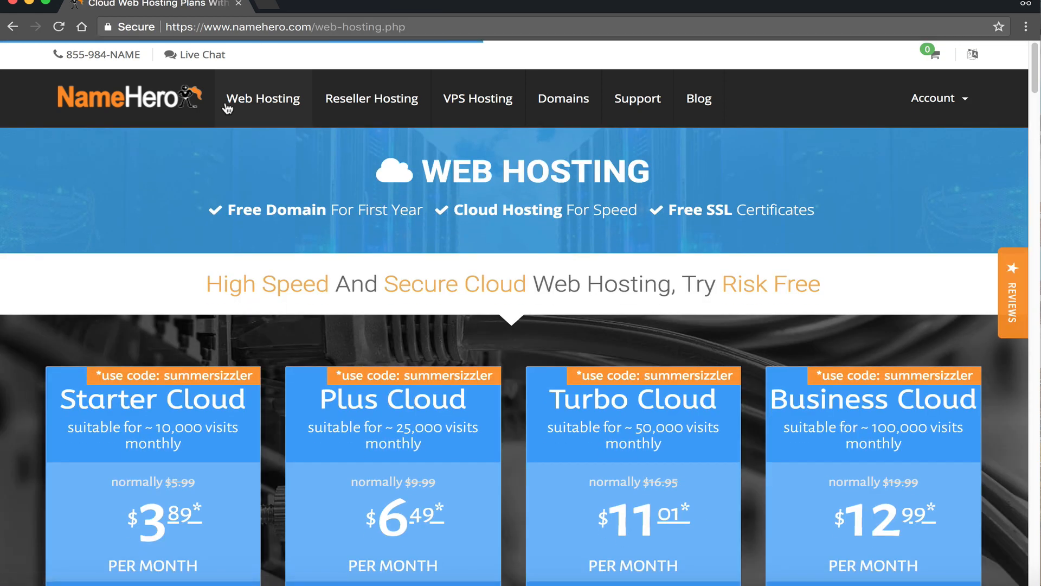
Step: Compare the prices and features of the Starter, Plus, Turbo and Business Cloud hosting plans
scroll(281, 207, "down", 1)
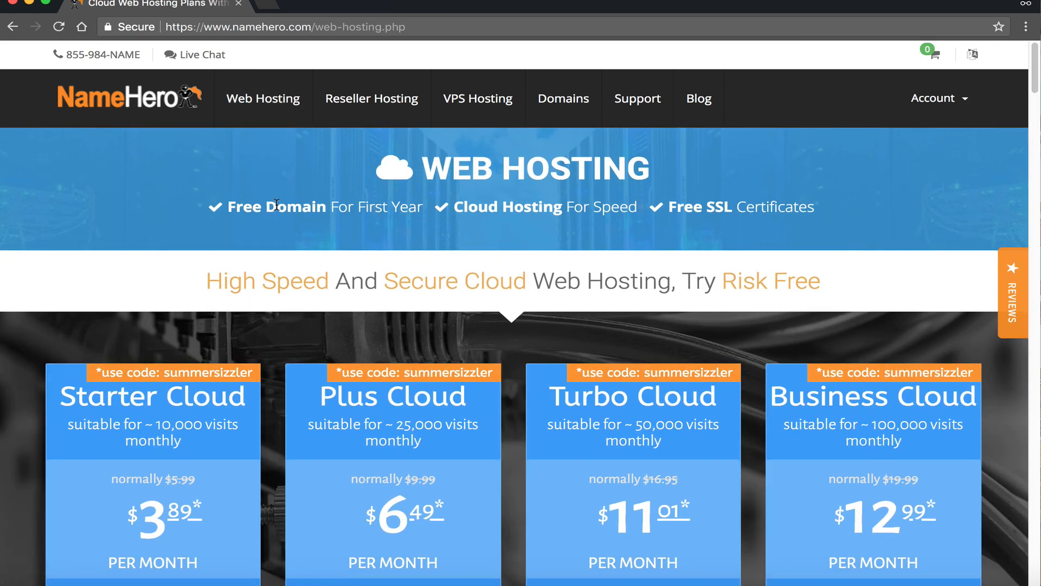
scroll(281, 209, "down", 2)
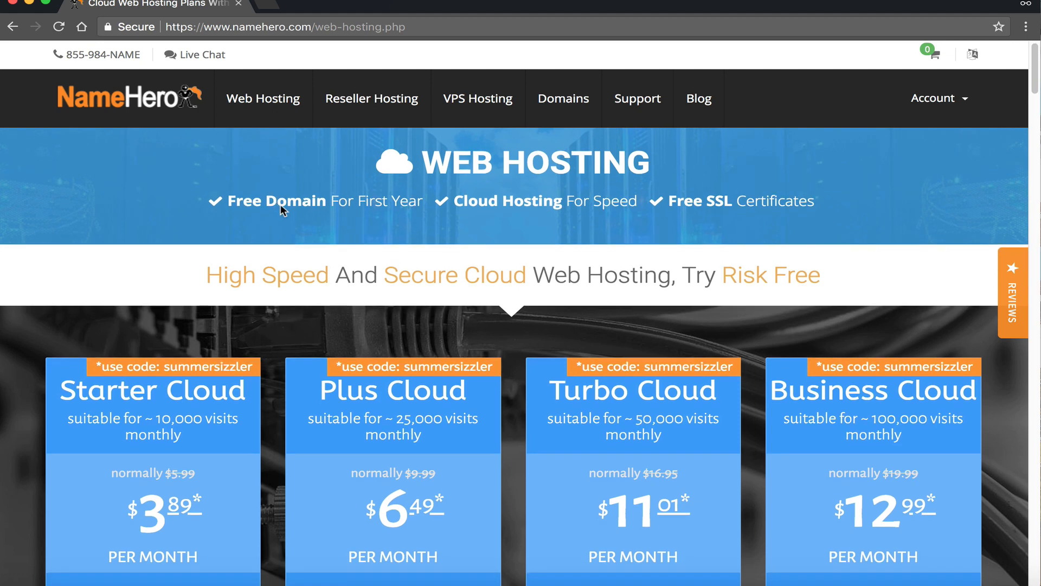
scroll(276, 204, "down", 3)
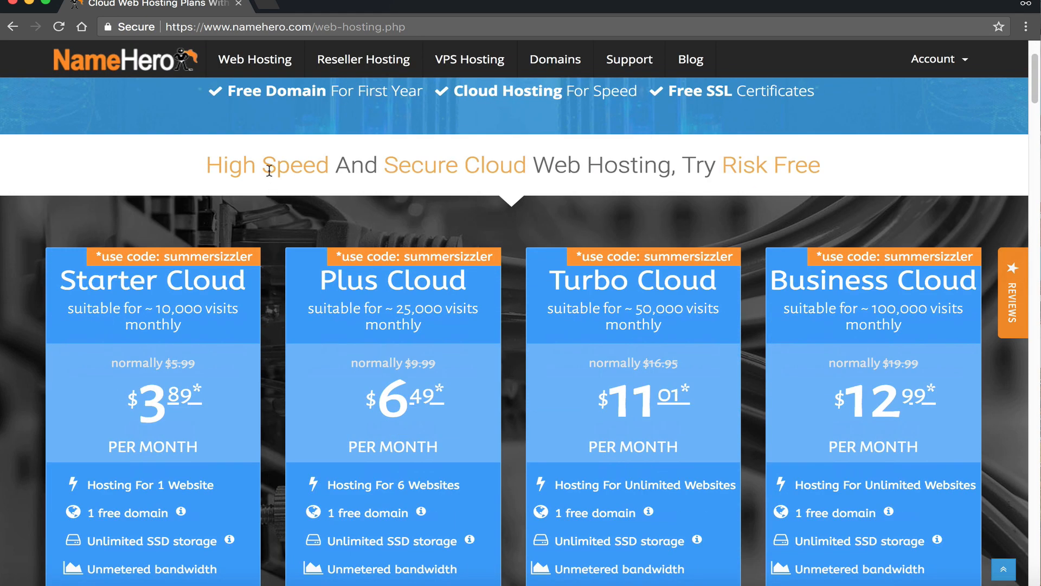
scroll(209, 257, "down", 1)
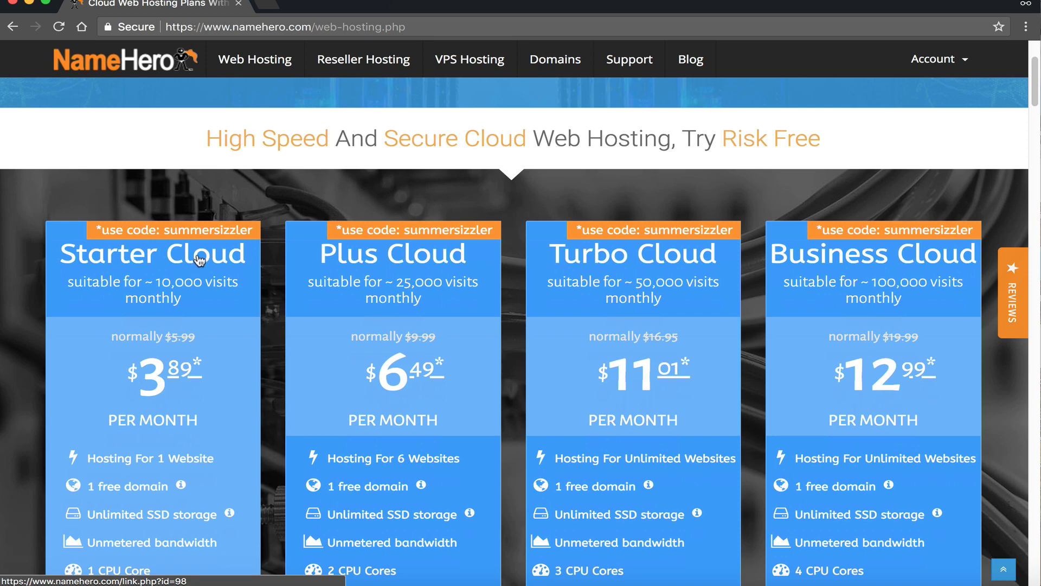
scroll(202, 244, "down", 3)
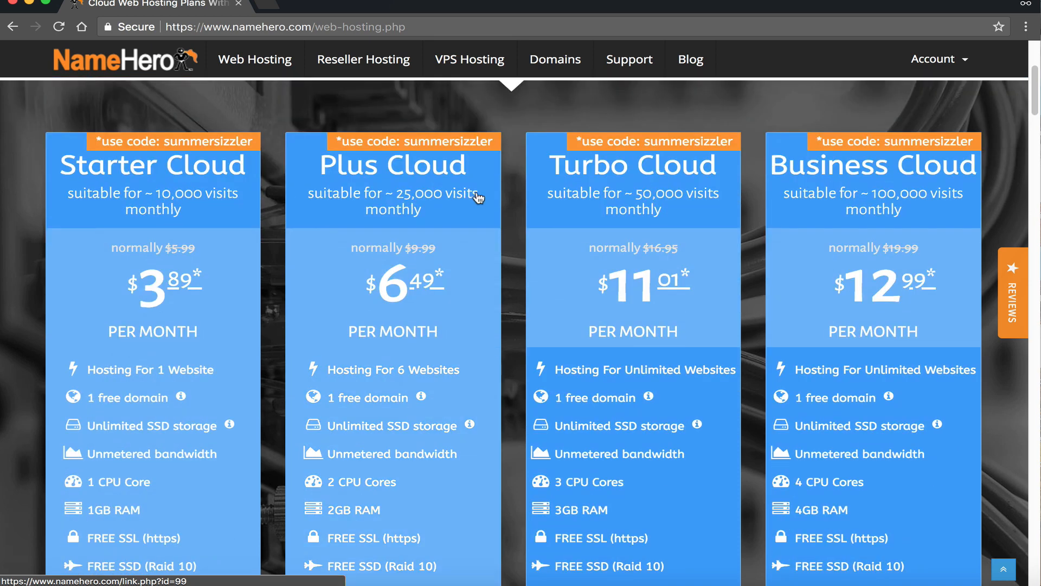
scroll(352, 227, "down", 1)
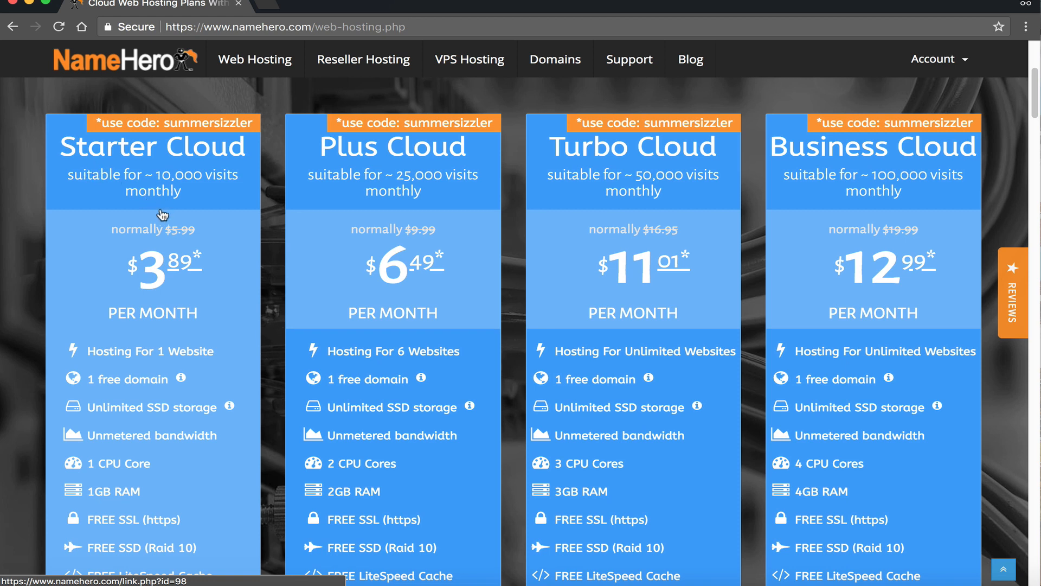
scroll(155, 209, "down", 1)
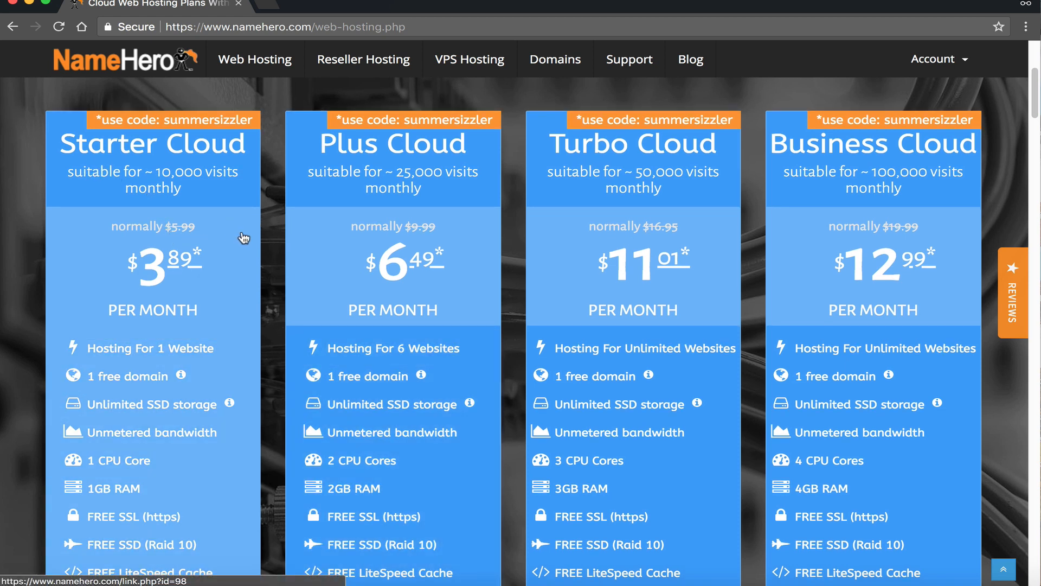
scroll(144, 317, "down", 1)
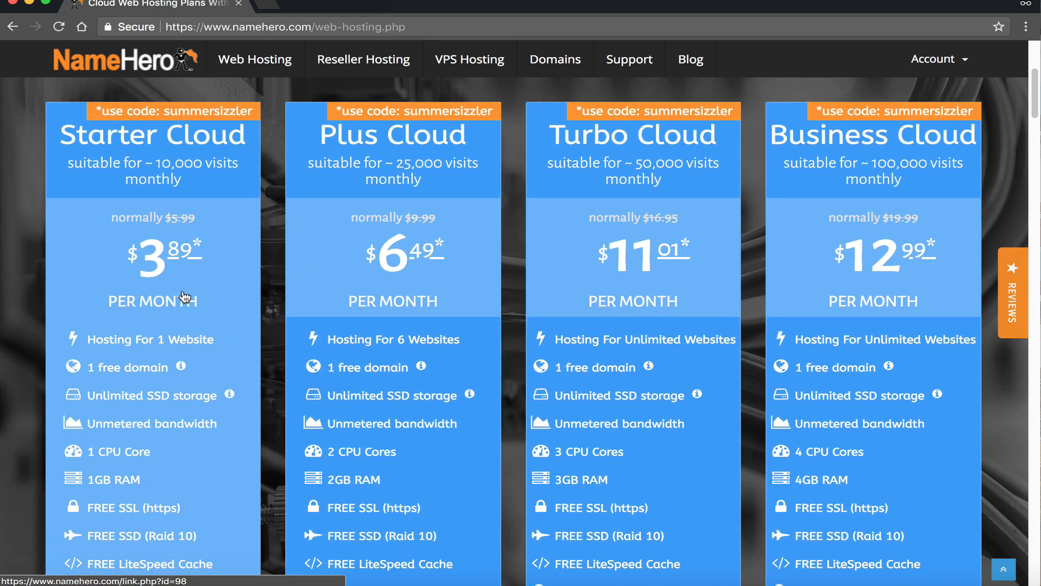
scroll(163, 282, "down", 1)
scroll(161, 279, "down", 1)
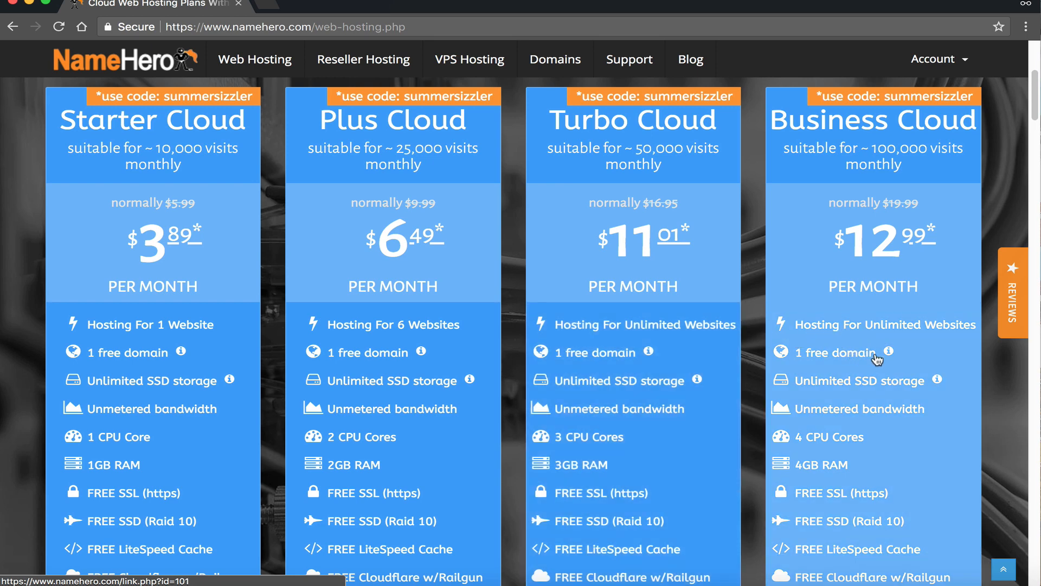
scroll(630, 347, "down", 1)
scroll(646, 338, "up", 1)
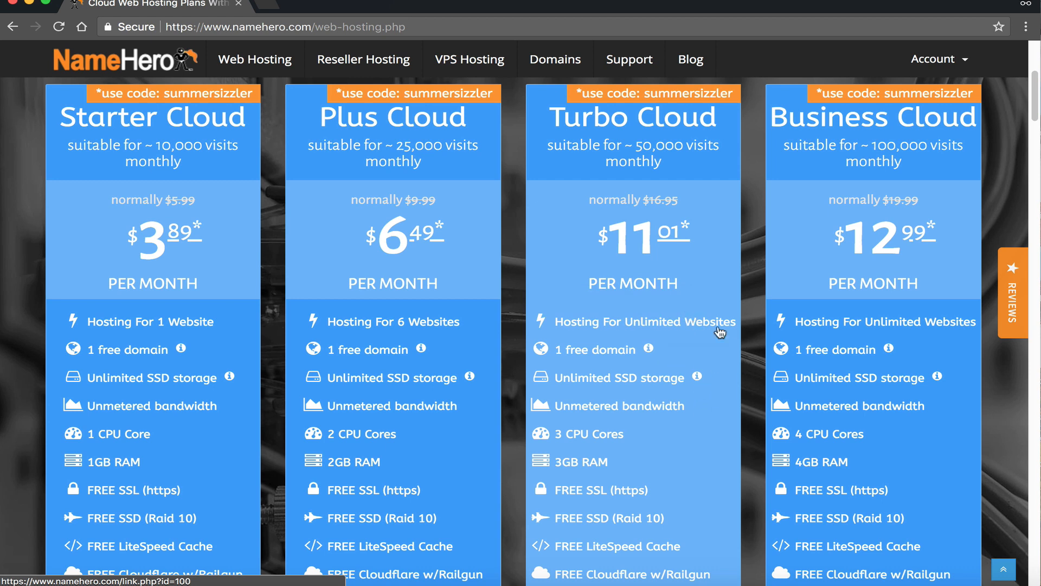
Step: Select the Turbo Cloud plan to start an order
scroll(666, 377, "down", 1)
left_click(666, 377)
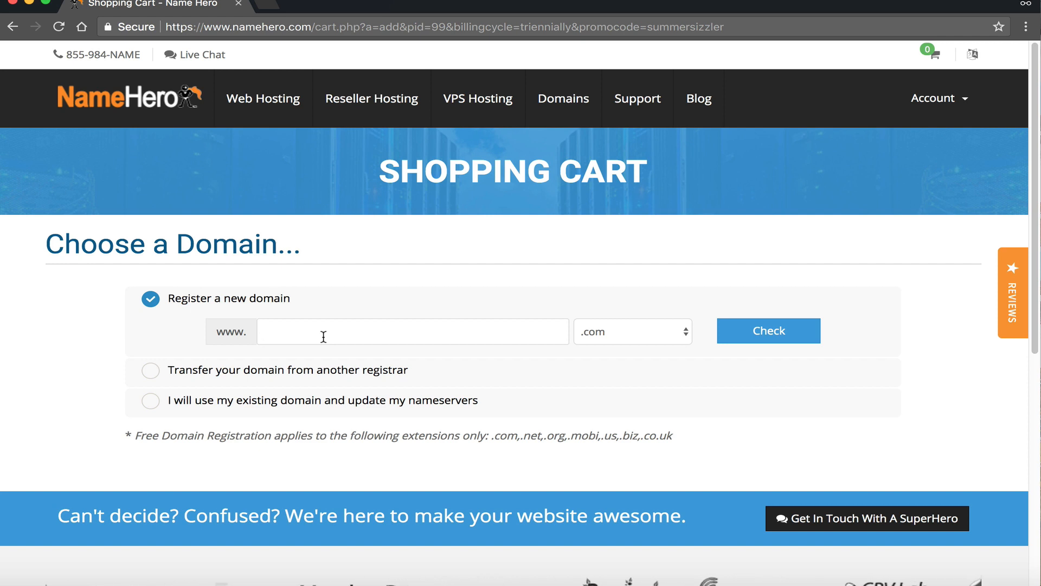
Step: Choose to use an existing domain with updated nameservers, enter keydiets with the extension com, and submit it for the order
left_click(306, 368)
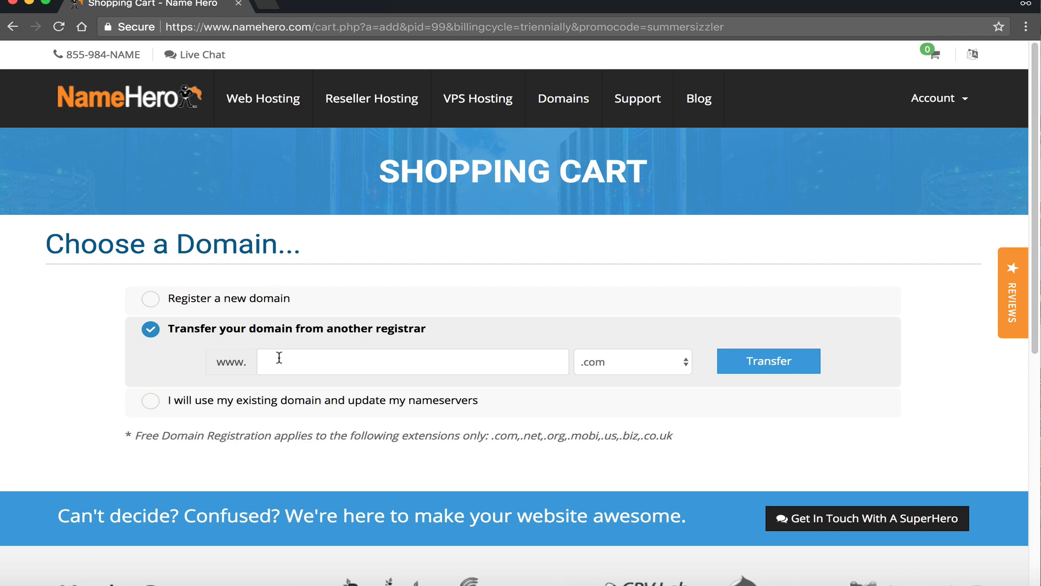
left_click(268, 402)
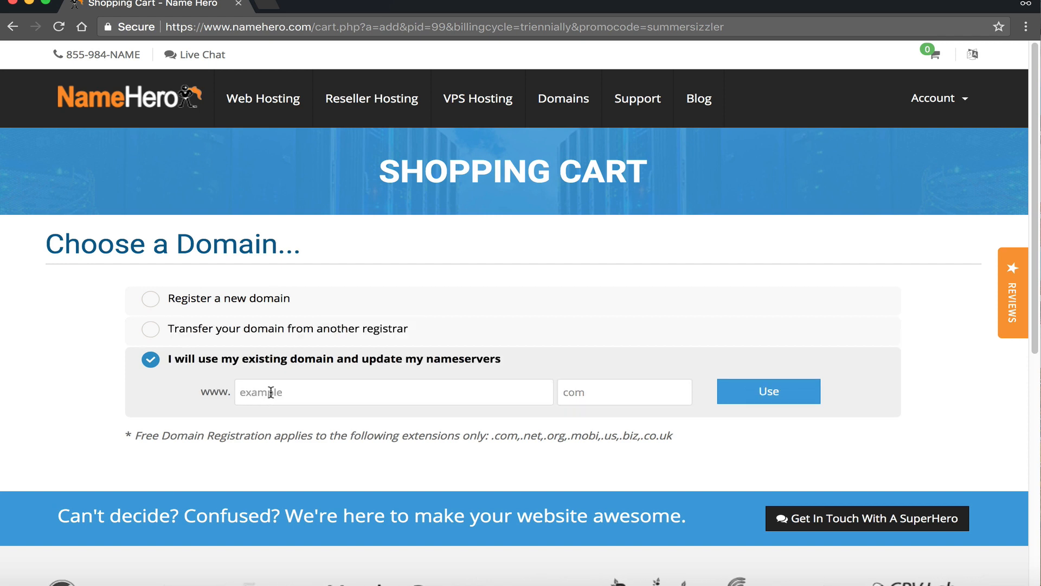
left_click(271, 392)
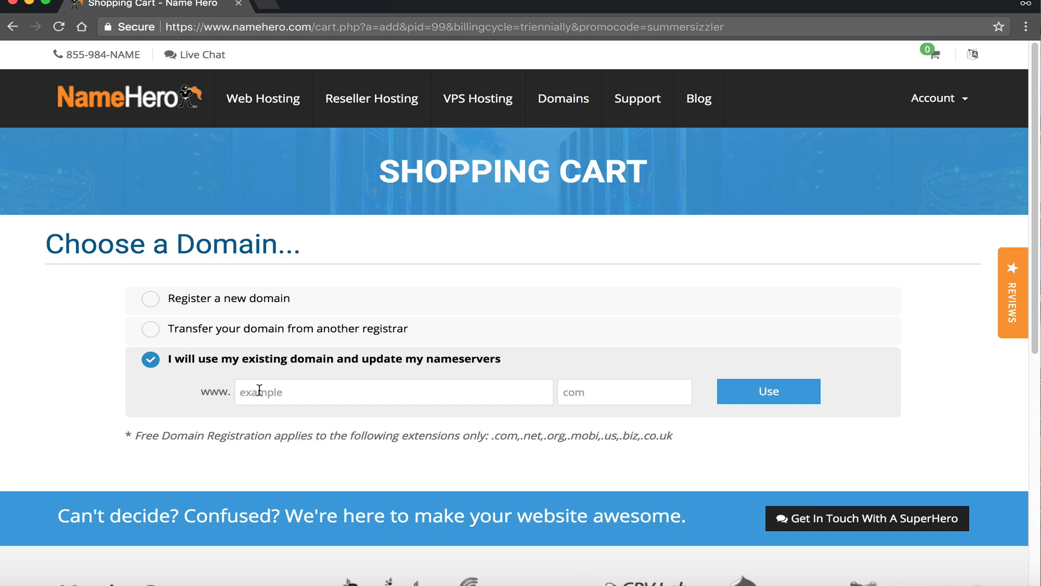
type("key")
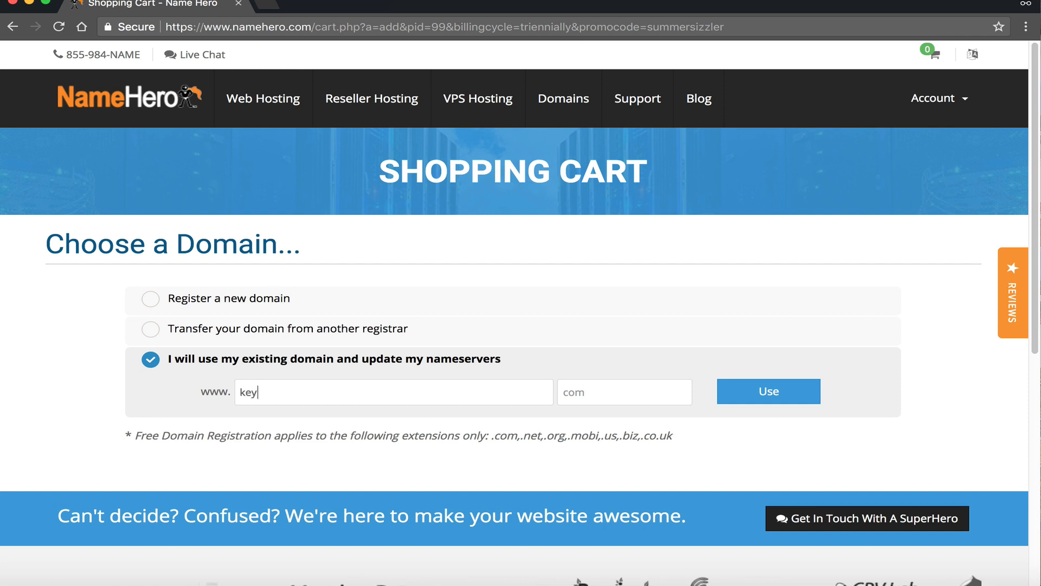
type("deiets")
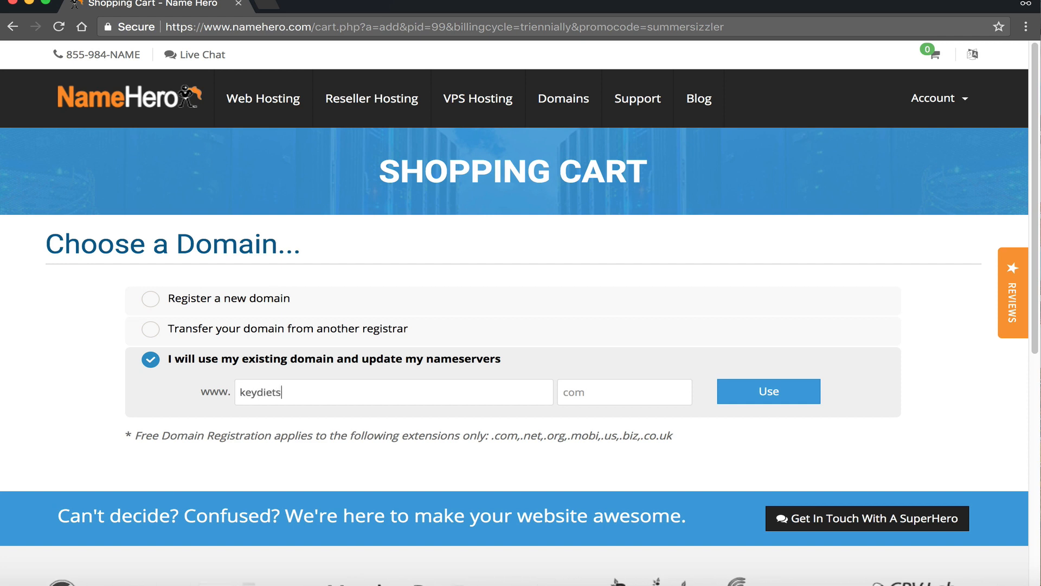
key("Tab")
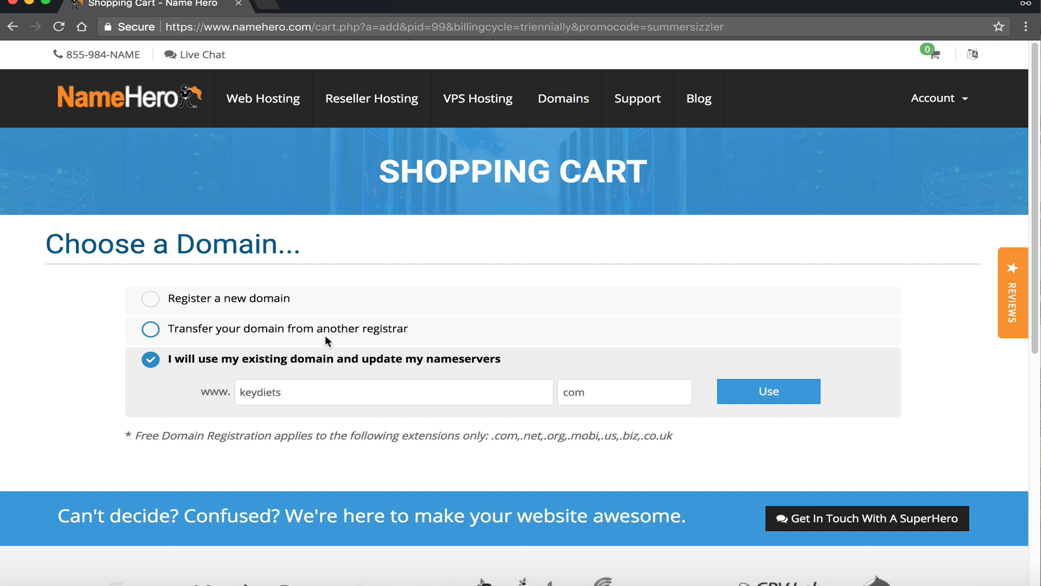
left_click_drag(240, 390, 247, 390)
double_click(629, 394)
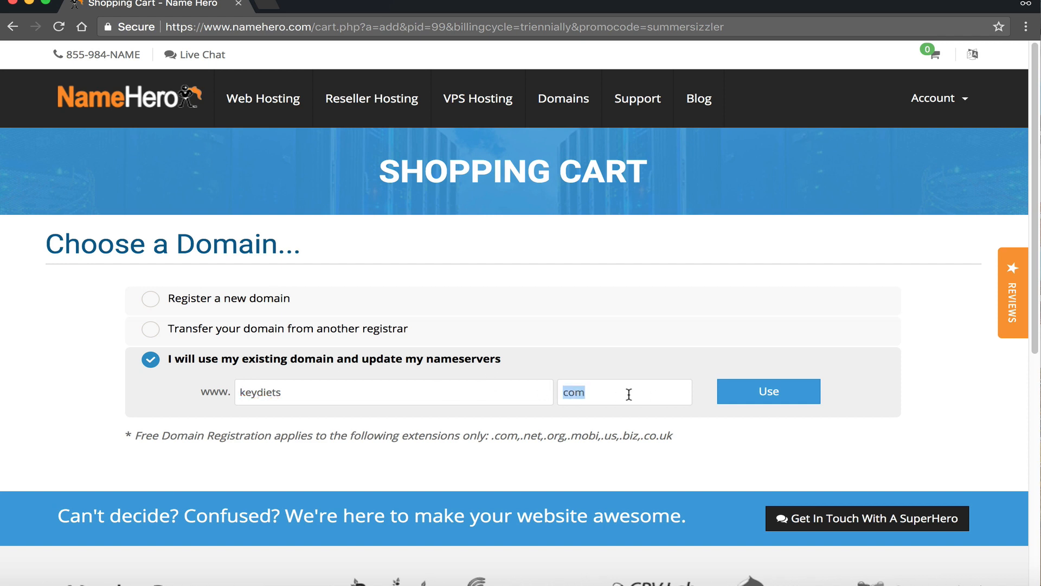
left_click(767, 390)
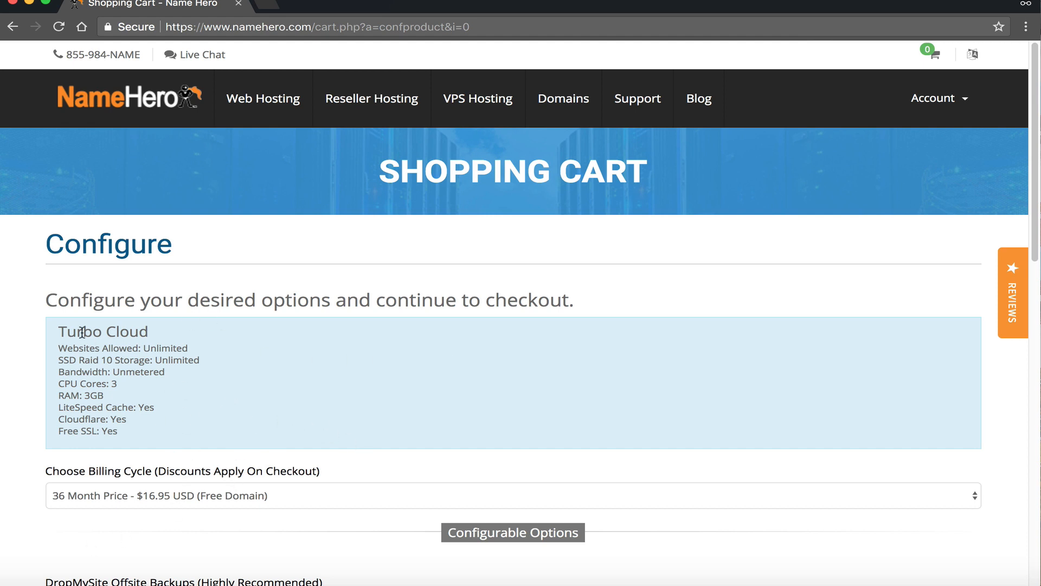
Step: Examine the Turbo Cloud summary for allowed websites, storage, CPU cores, RAM, LiteSpeed Cache, Cloudflare and SSL
left_click_drag(57, 332, 70, 328)
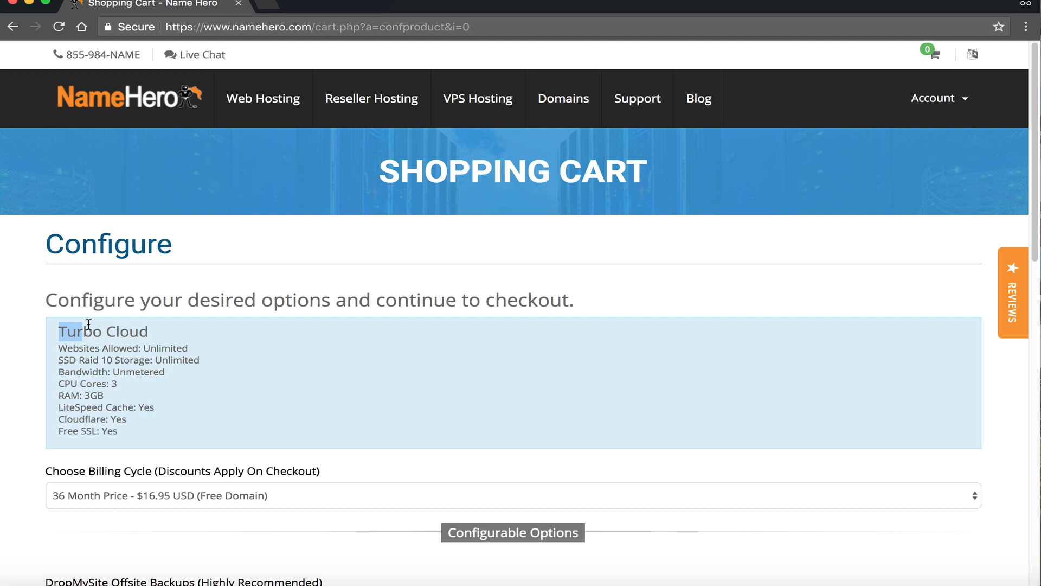
triple_click(175, 327)
left_click(198, 355)
left_click_drag(188, 348, 58, 349)
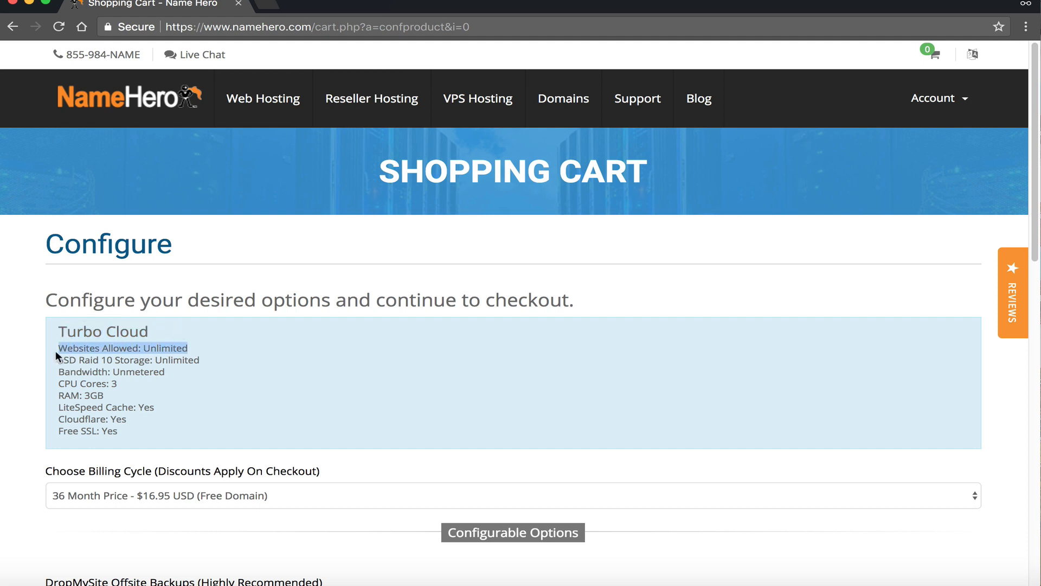
left_click_drag(199, 360, 74, 364)
left_click_drag(163, 382, 92, 399)
left_click(132, 397)
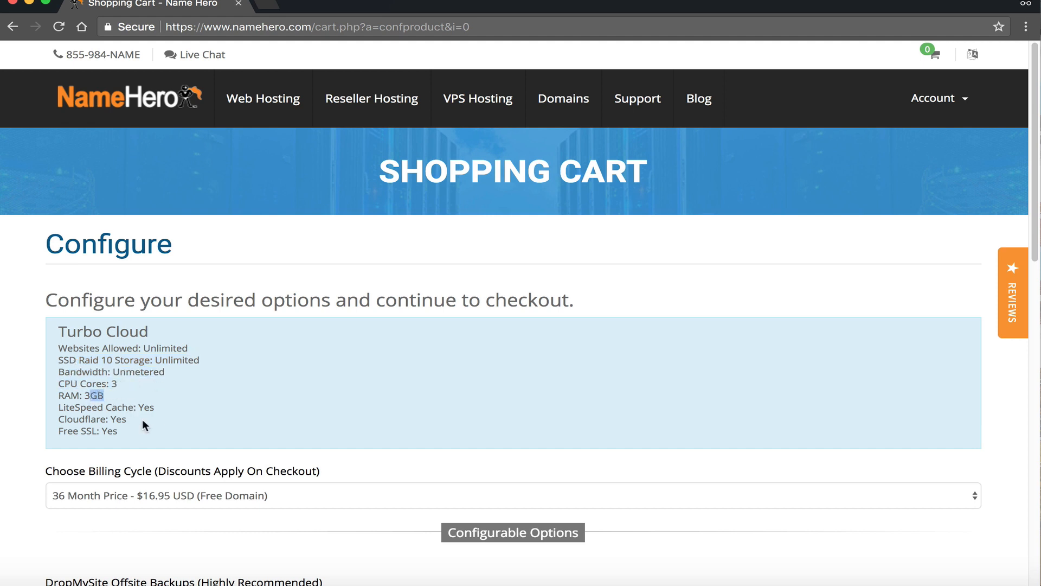
left_click_drag(156, 409, 103, 431)
Step: Review the billing cycle options offered for the Turbo Cloud plan
scroll(411, 406, "down", 1)
scroll(292, 335, "down", 3)
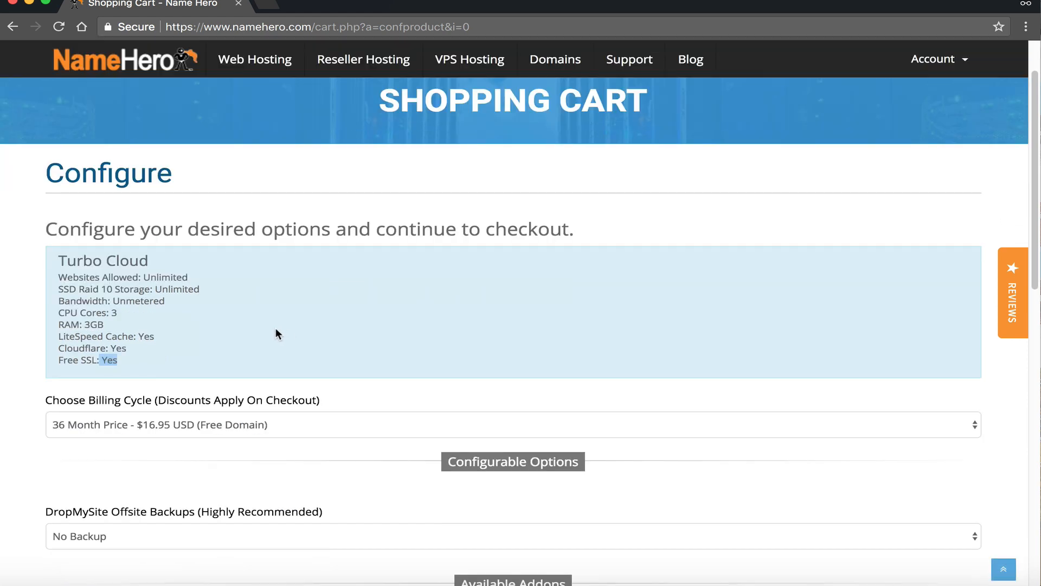
left_click(141, 393)
left_click(87, 416)
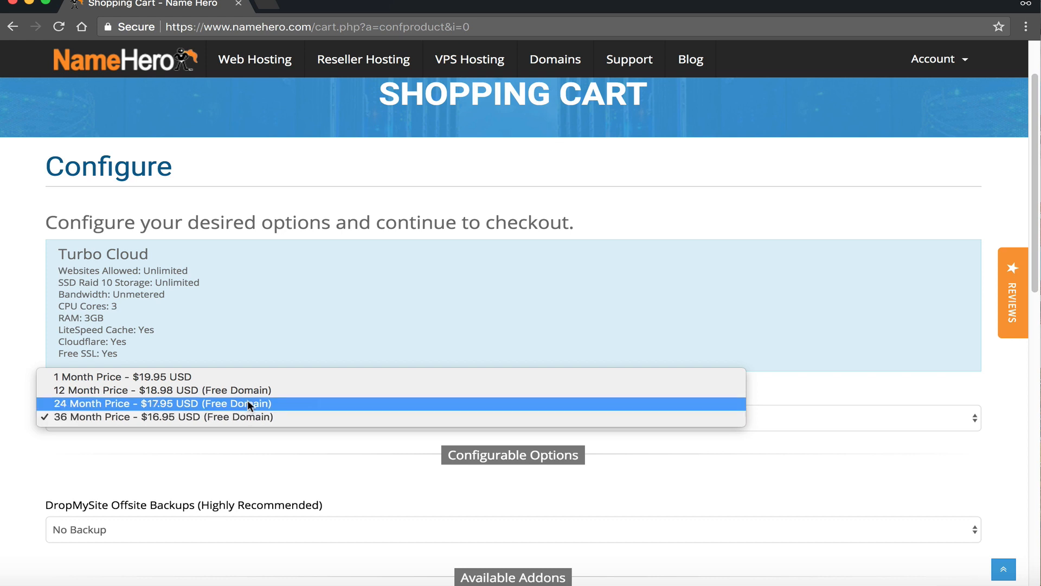
left_click(227, 441)
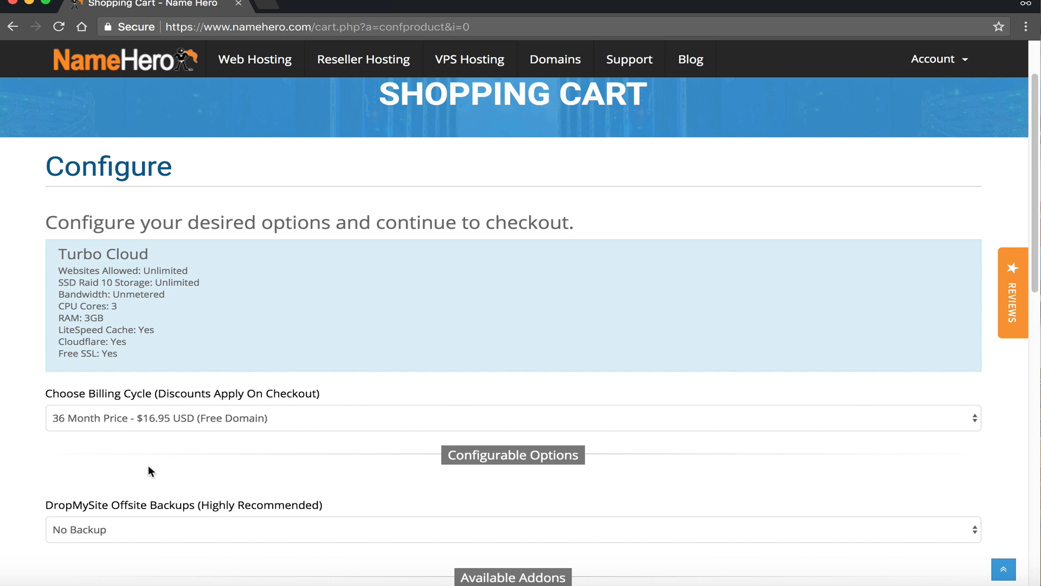
Step: Set the DropMySite offsite backups to 5GB $1.99 USD and add the Dedicated IP Address addon to the cart
scroll(149, 466, "down", 3)
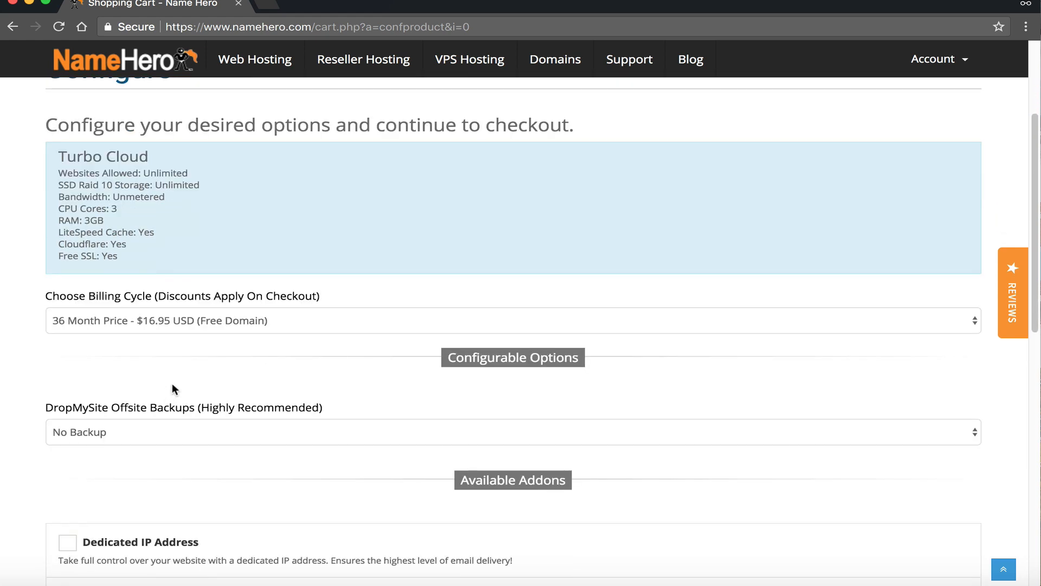
scroll(172, 382, "down", 1)
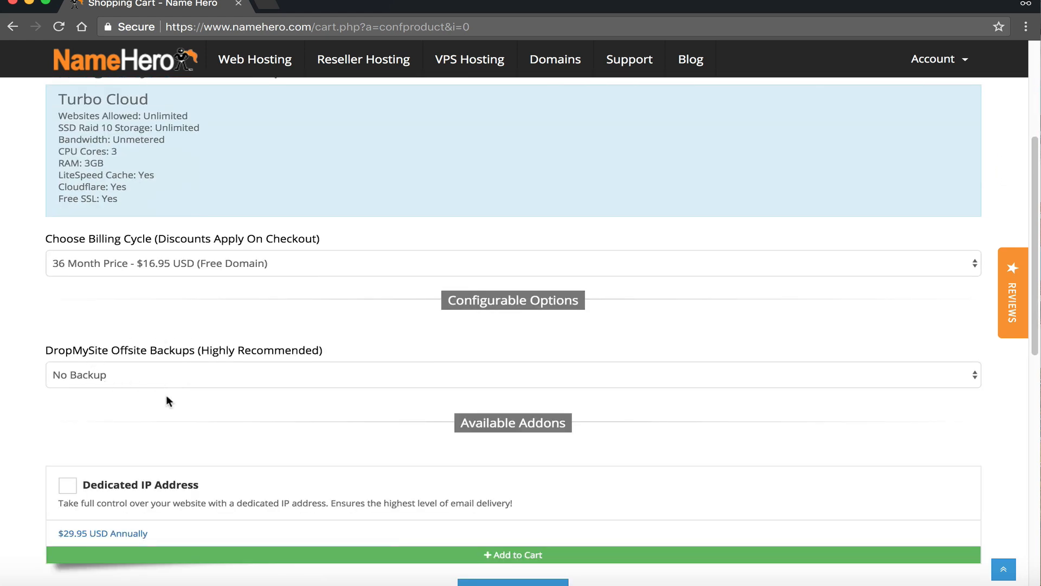
left_click(311, 366)
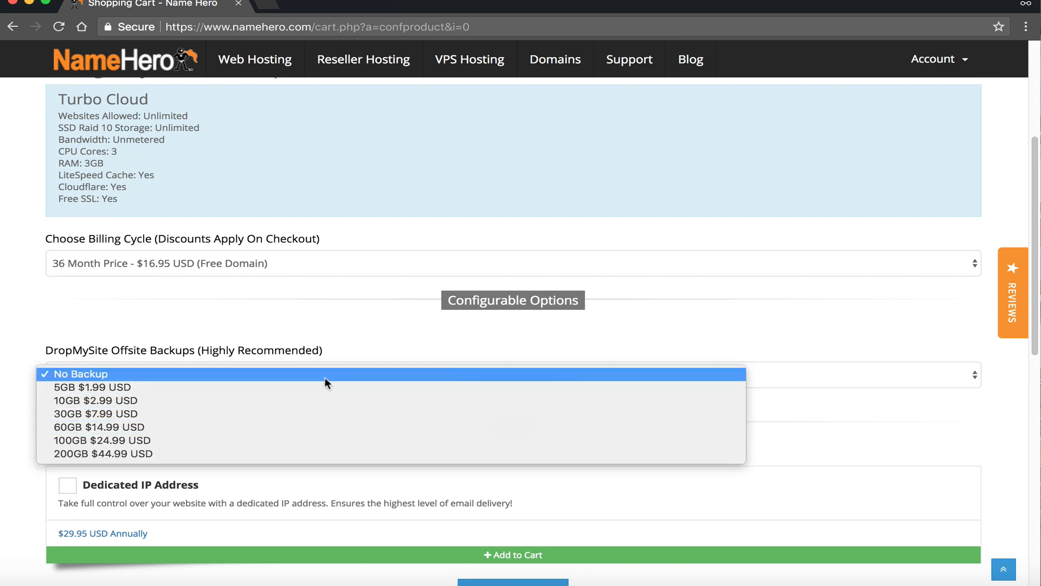
key("Down")
key("Return")
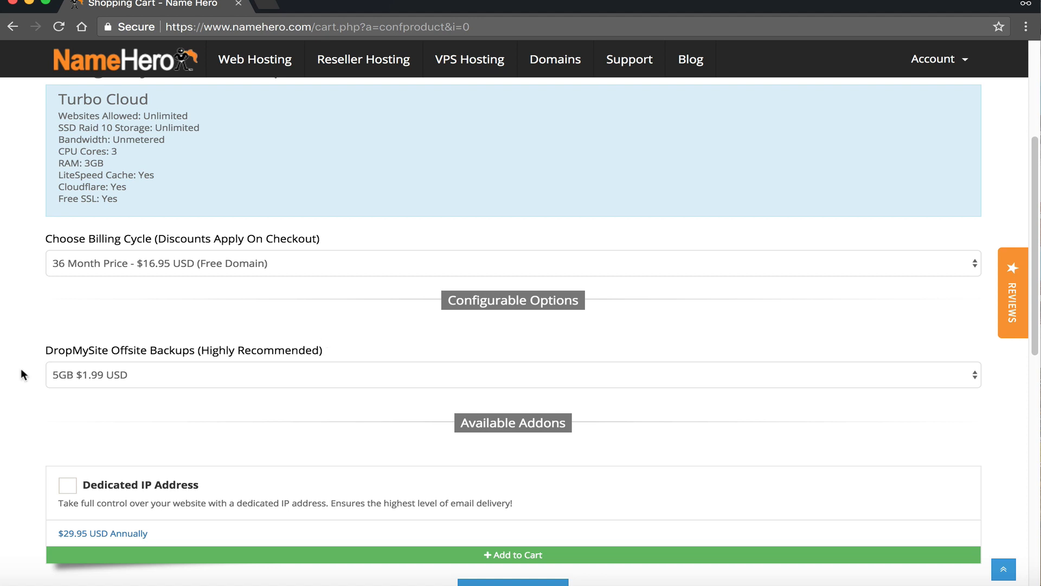
left_click(70, 374)
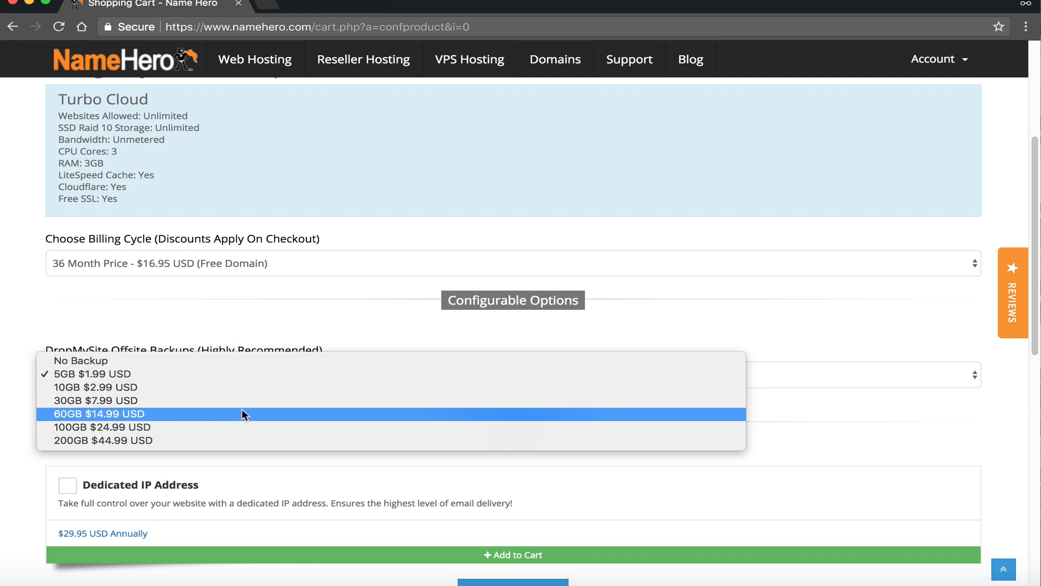
left_click(247, 374)
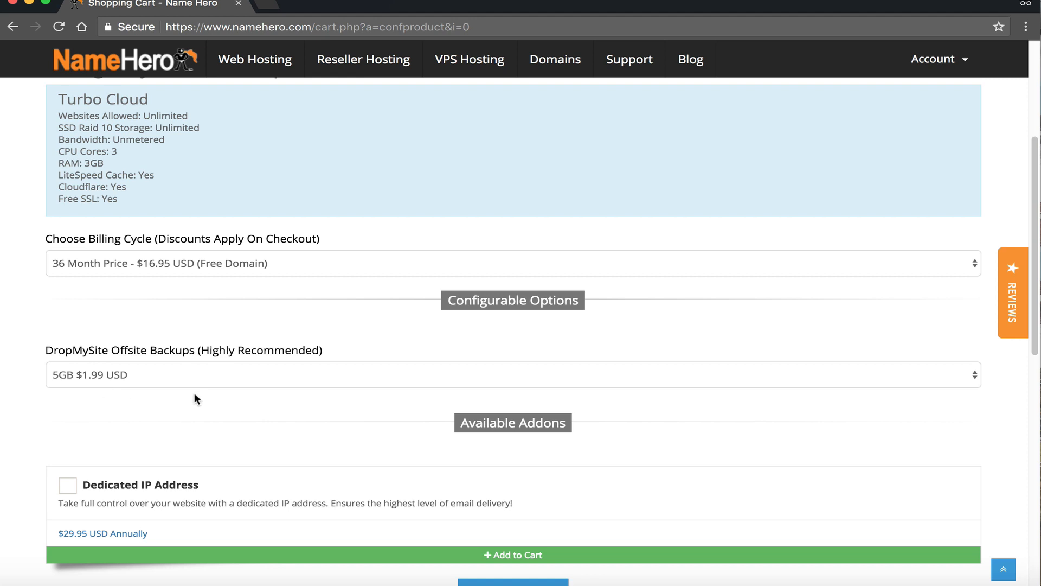
scroll(177, 391, "down", 1)
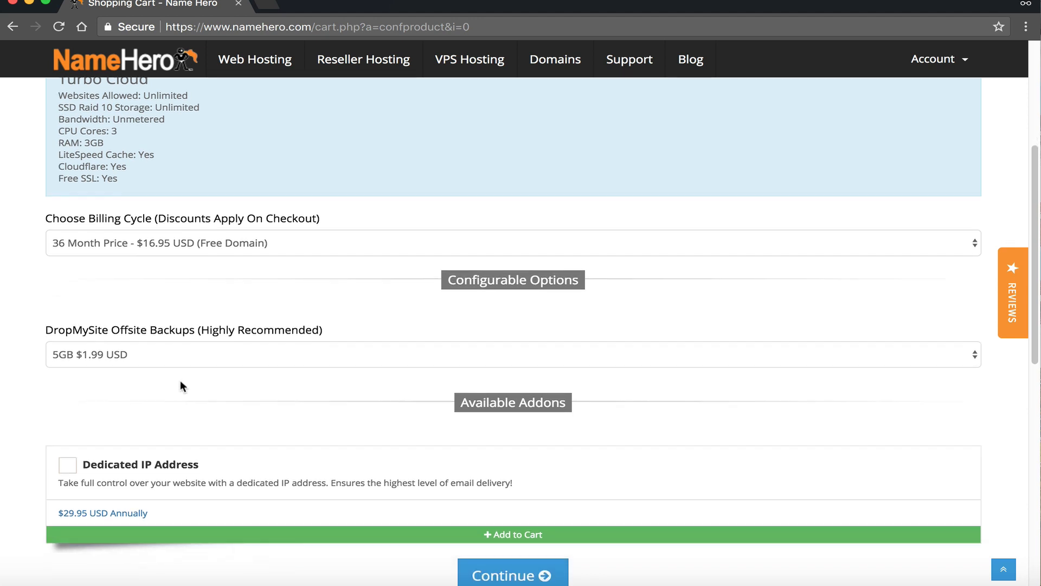
left_click(147, 471)
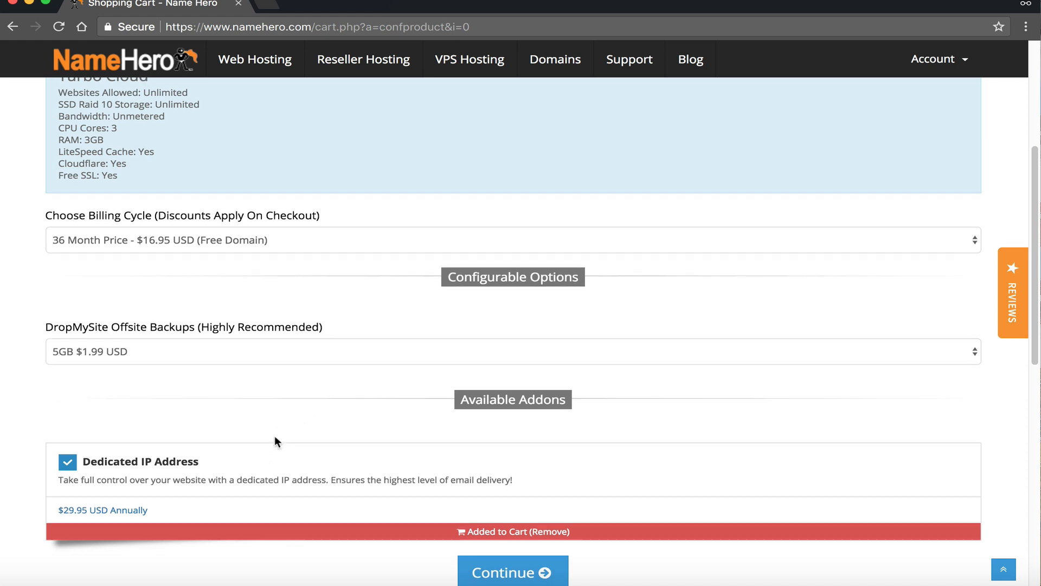
Step: Submit the hosting configuration to reach the cart review and check the savings from the summersizzler promo code
scroll(276, 434, "down", 1)
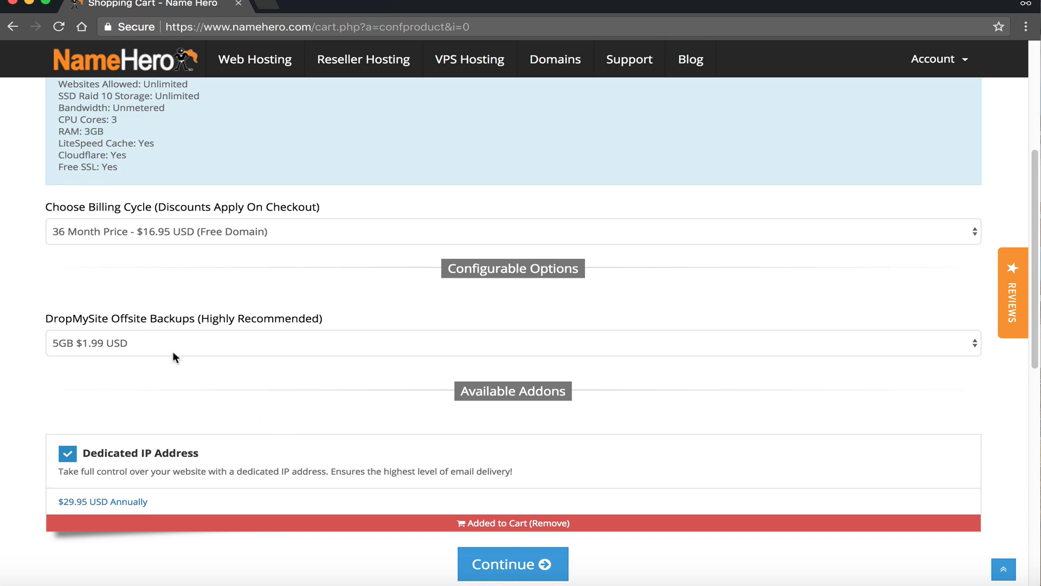
left_click(497, 565)
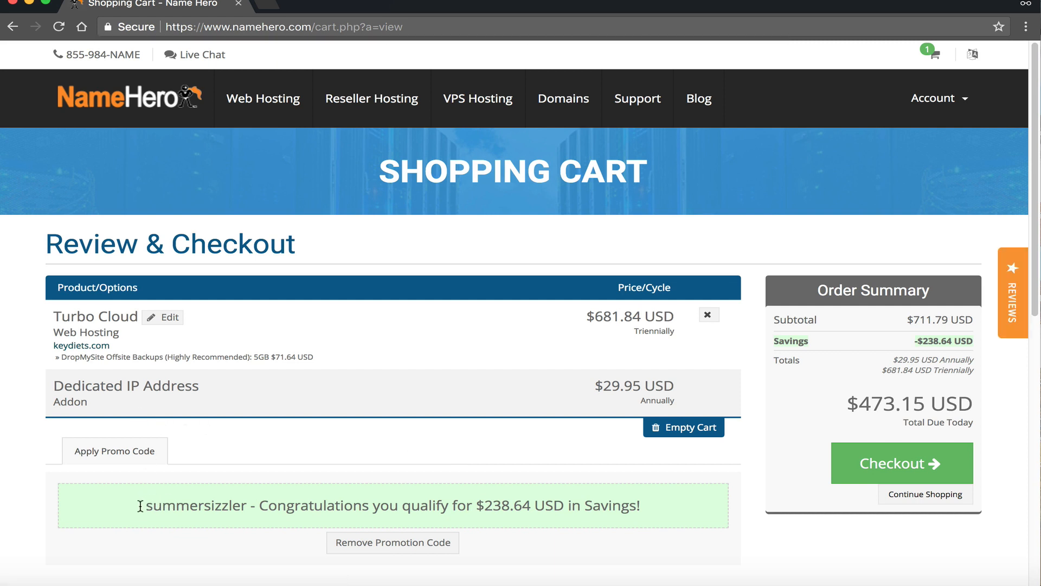
left_click_drag(143, 504, 247, 504)
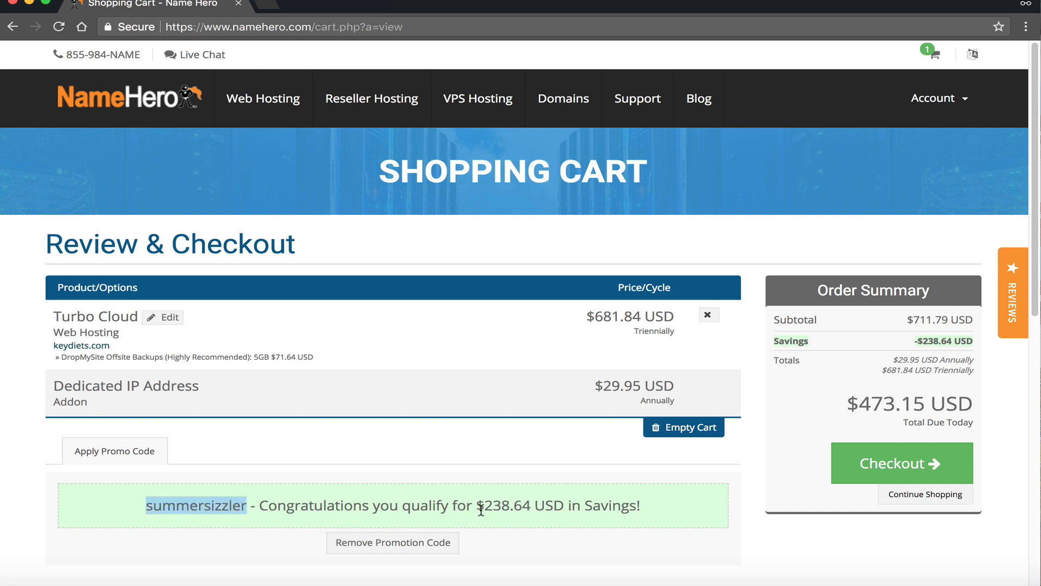
left_click_drag(482, 505, 535, 511)
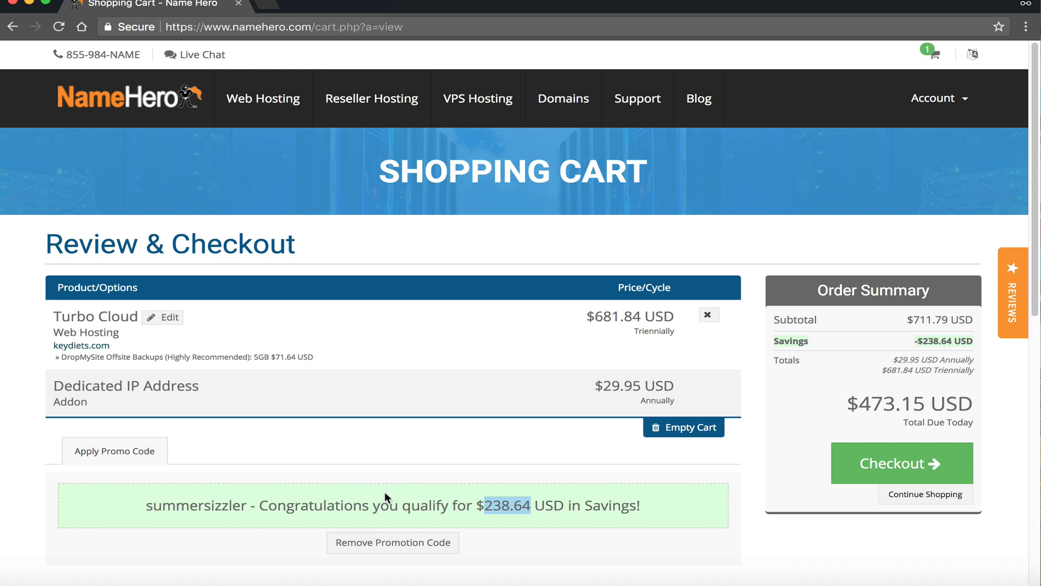
mouse_move(486, 507)
left_mouse_down()
mouse_move(567, 507)
mouse_move(484, 507)
left_mouse_up()
left_click(536, 501)
left_click(497, 425)
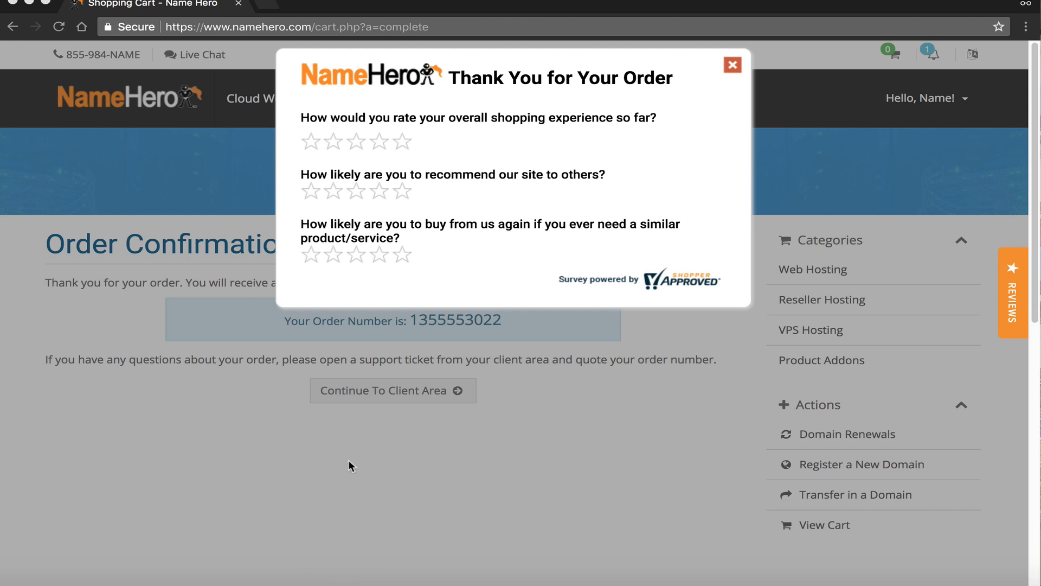
Step: Rate all three post-order survey questions five stars and look over the message and contact fields
left_click(402, 143)
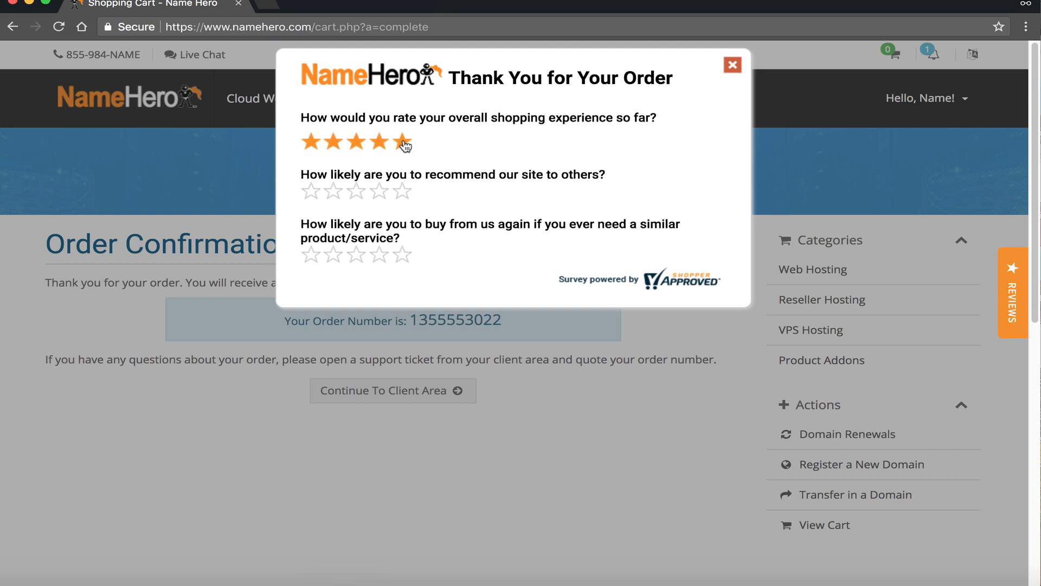
left_click(402, 191)
left_click(402, 255)
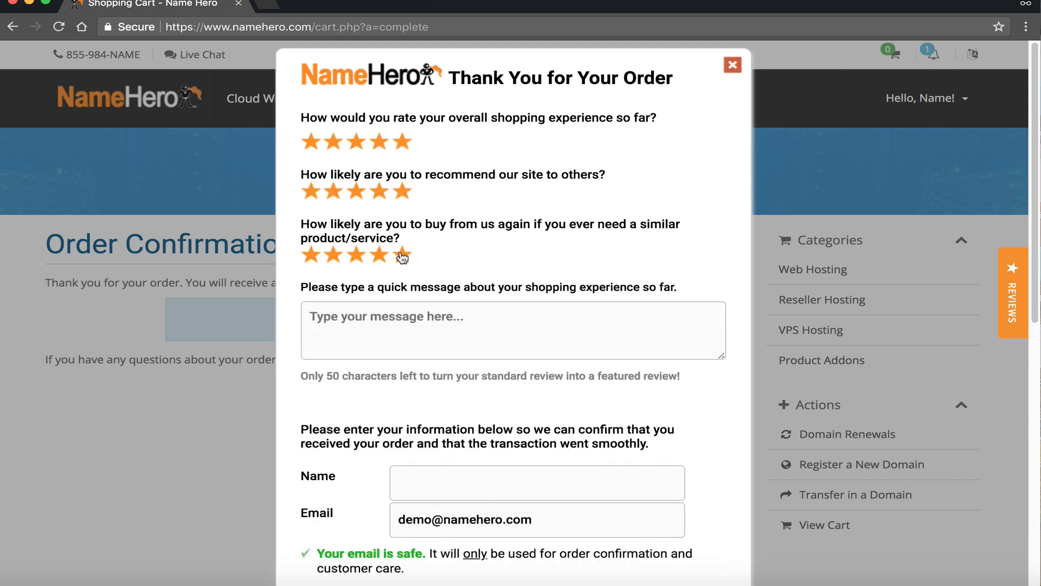
left_click(385, 320)
scroll(412, 390, "down", 1)
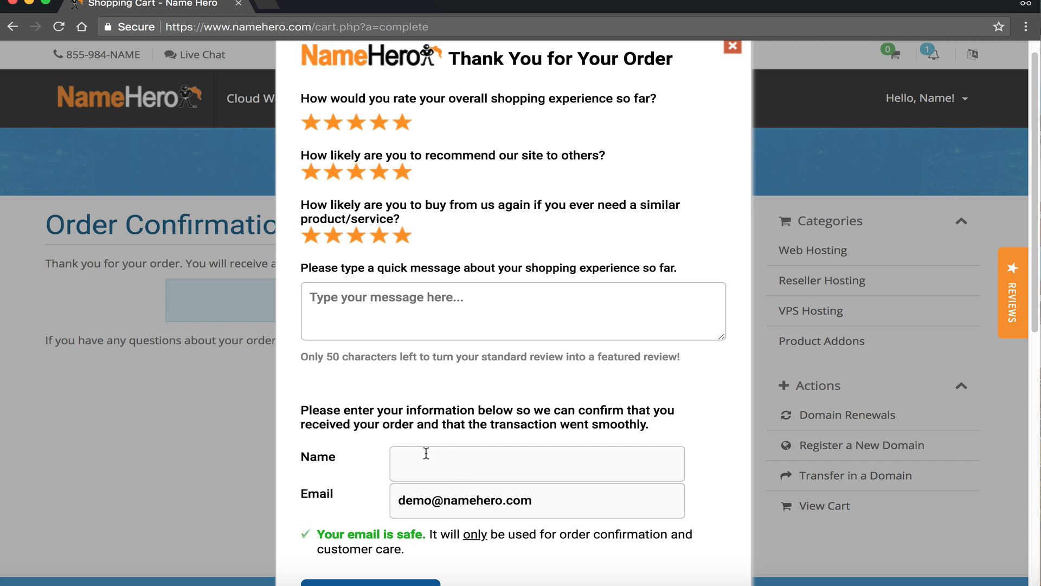
scroll(426, 453, "down", 1)
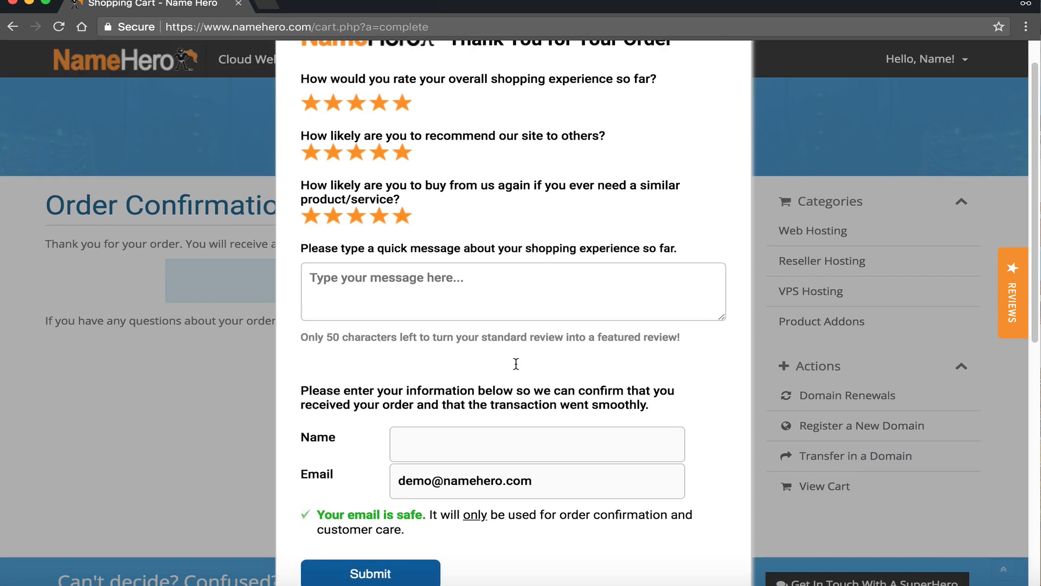
scroll(548, 325, "up", 1)
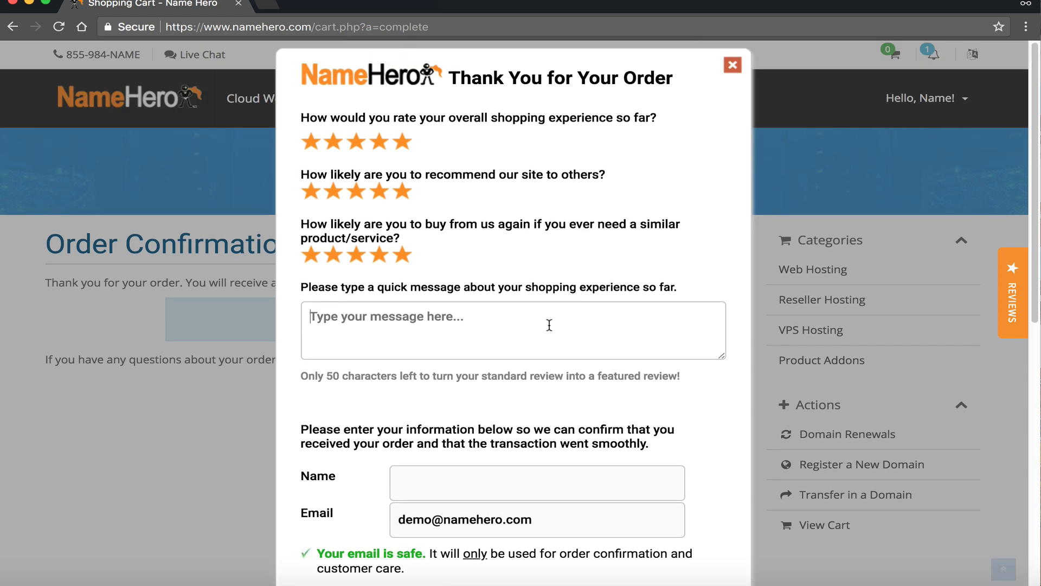
left_click(593, 302)
Step: Dismiss the survey and open the Turbo Cloud service details for keydiets.com in the client area
left_click(732, 66)
mouse_move(585, 125)
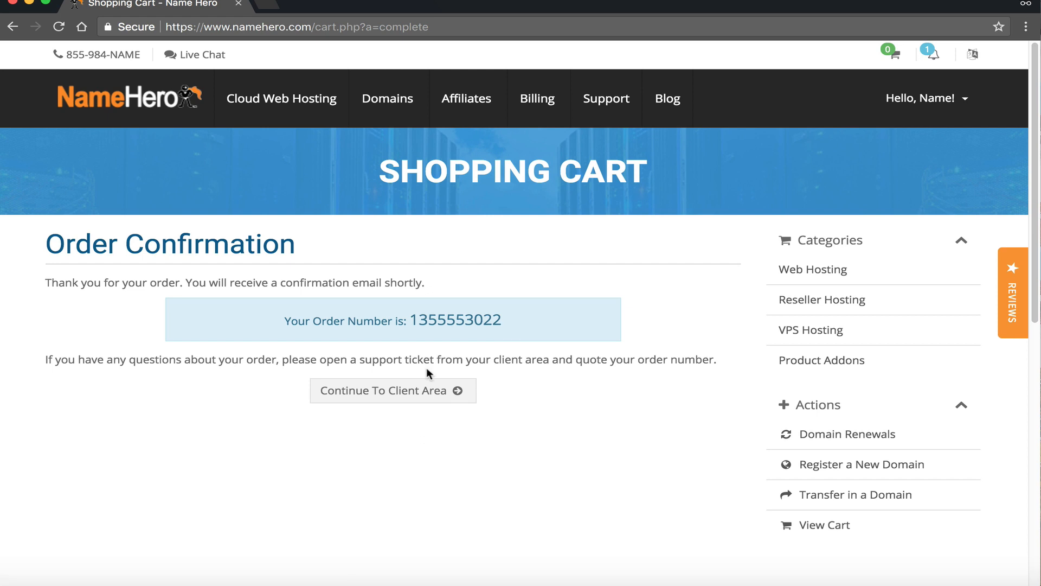
left_click(417, 389)
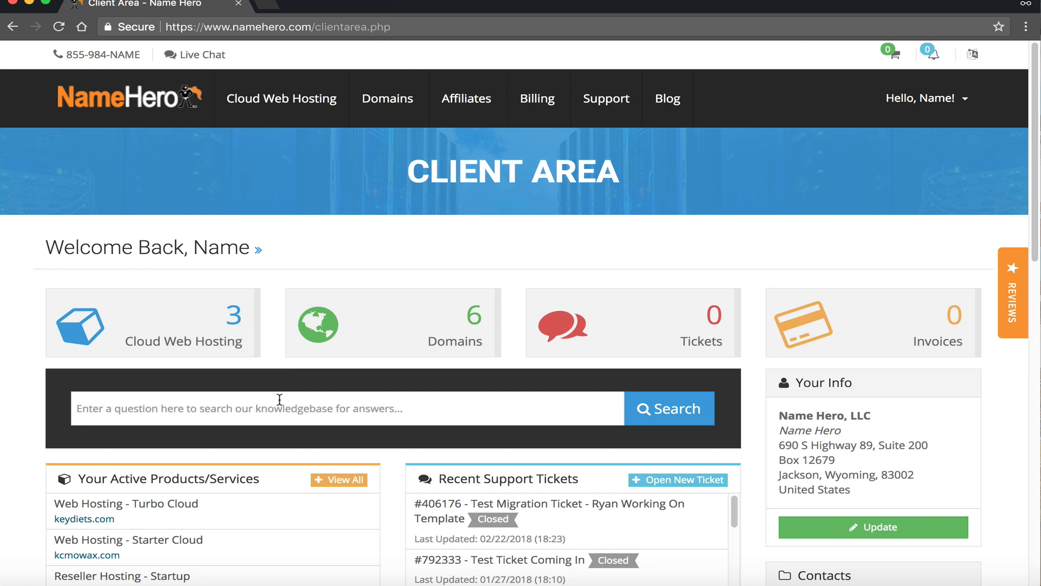
left_click(147, 328)
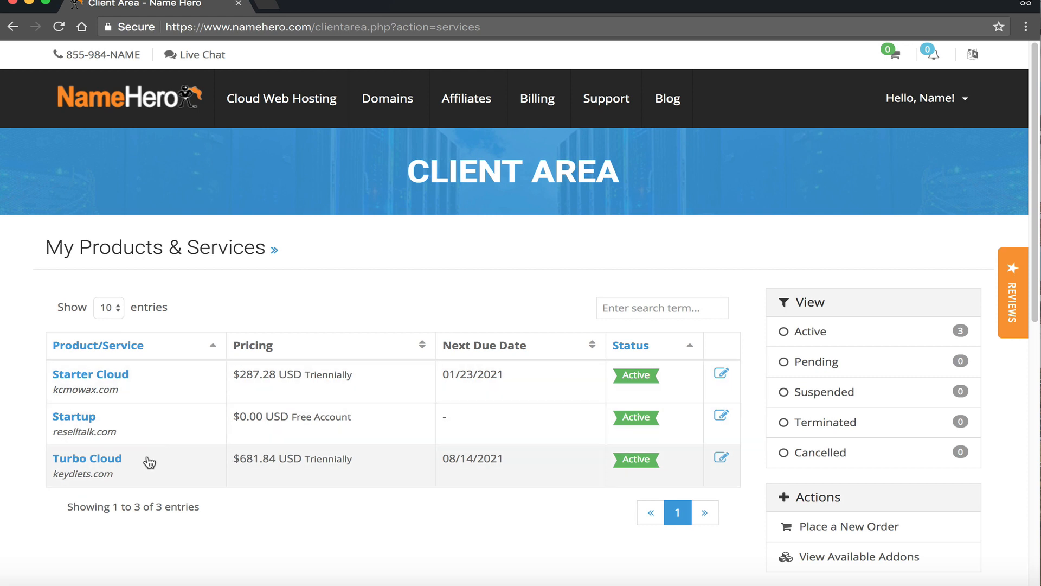
left_click(118, 472)
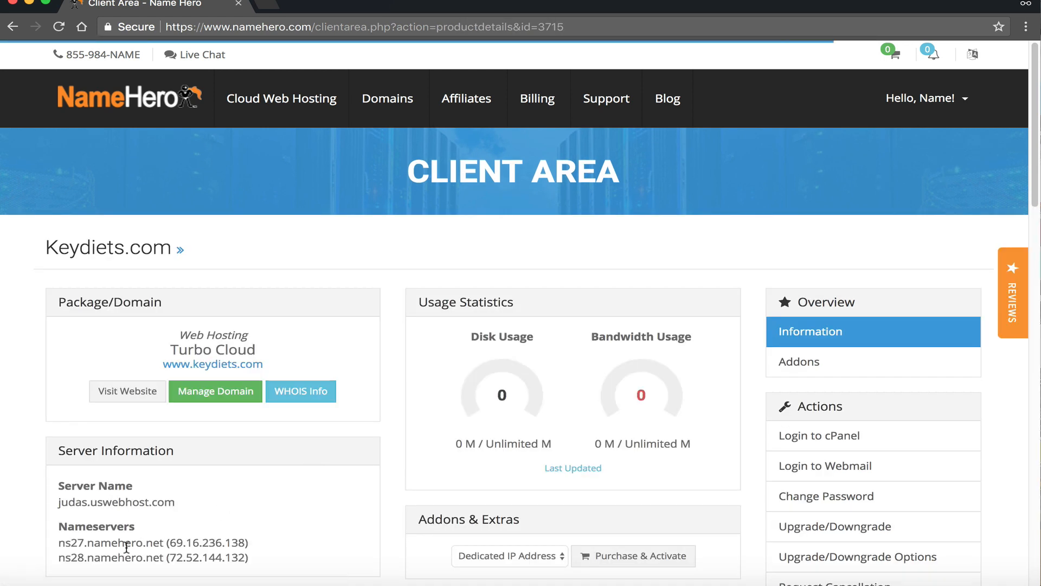
Step: Examine the nameservers in the hosting plan's server information and look at the account options
left_click_drag(126, 542, 58, 542)
left_click_drag(131, 537, 163, 540)
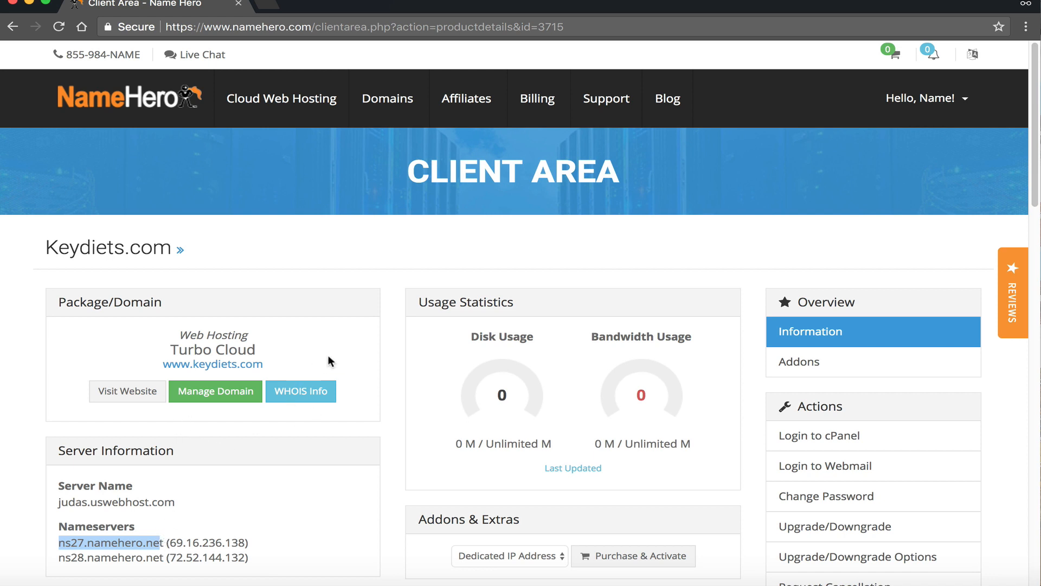
left_click(910, 110)
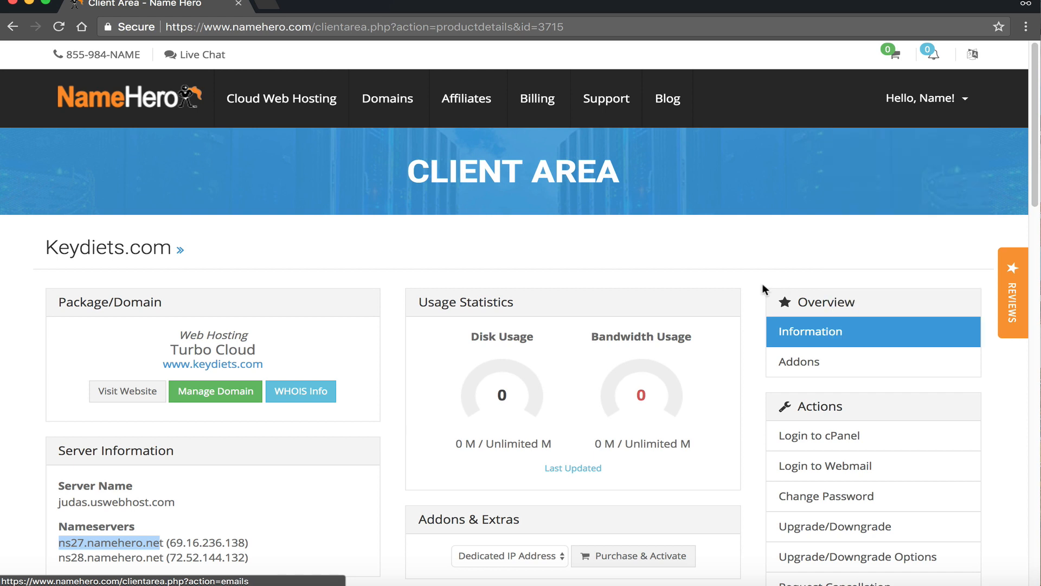
mouse_move(922, 98)
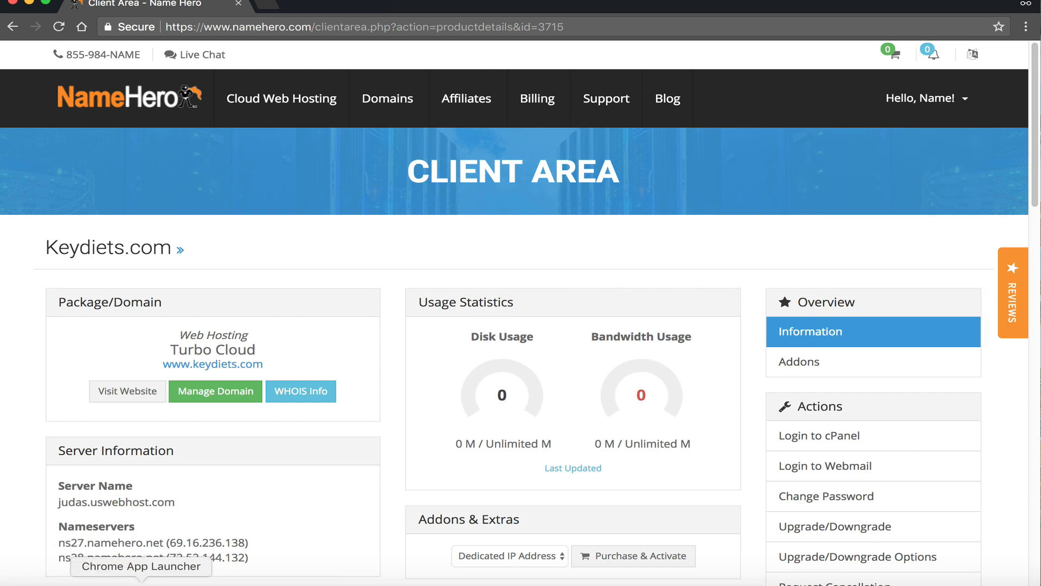
Step: Copy the first nameserver, ns27.namehero.net, from the hosting plan's server information
left_click_drag(59, 542, 162, 541)
right_click(161, 541)
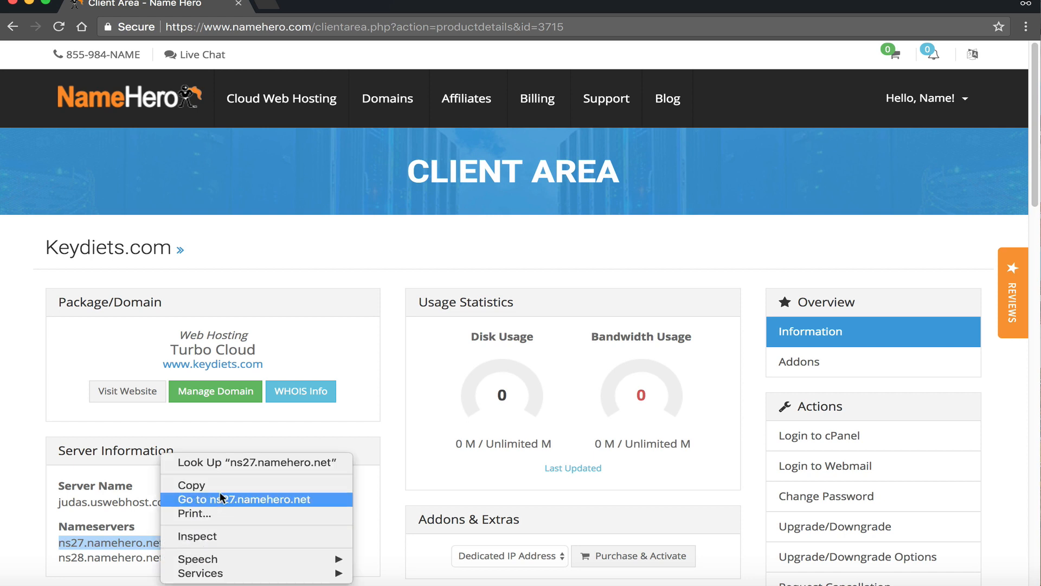
left_click(195, 484)
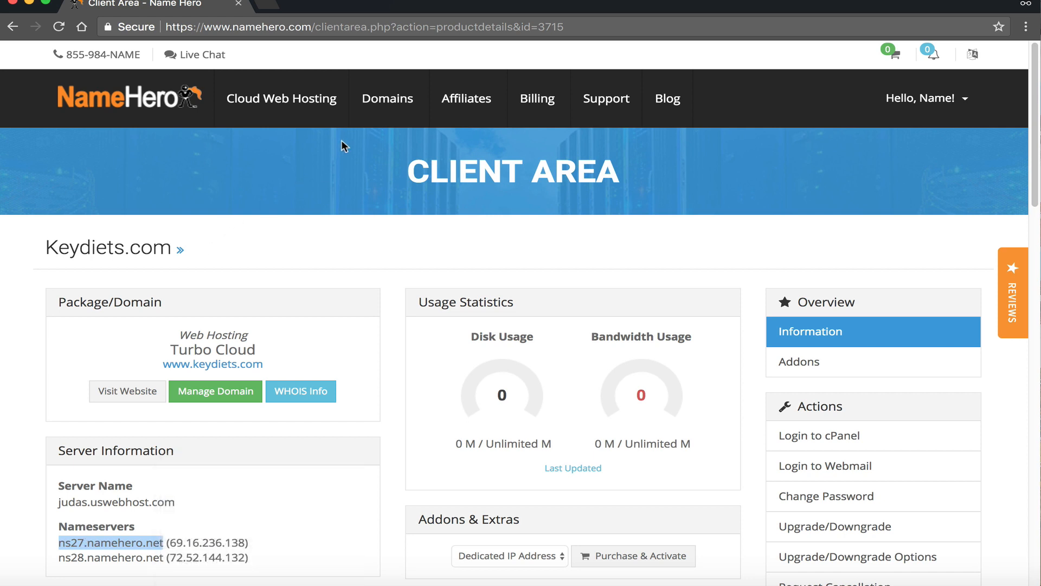
Step: Open the domain list in a separate tab and go to the nameserver settings of keydiets.com
left_click(388, 98)
left_click(382, 143, "super")
key("ctrl+Tab")
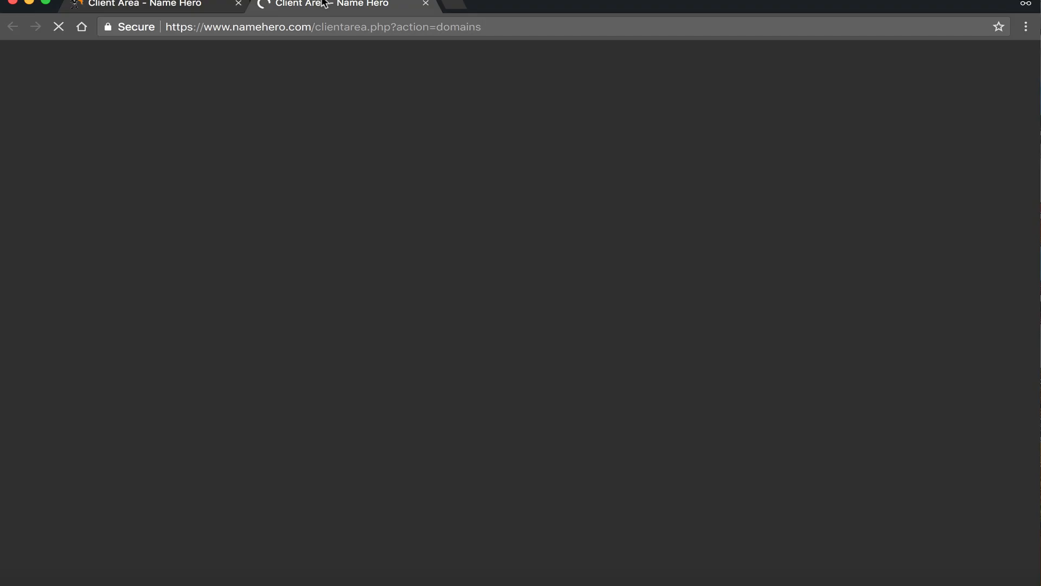
left_click(152, 413)
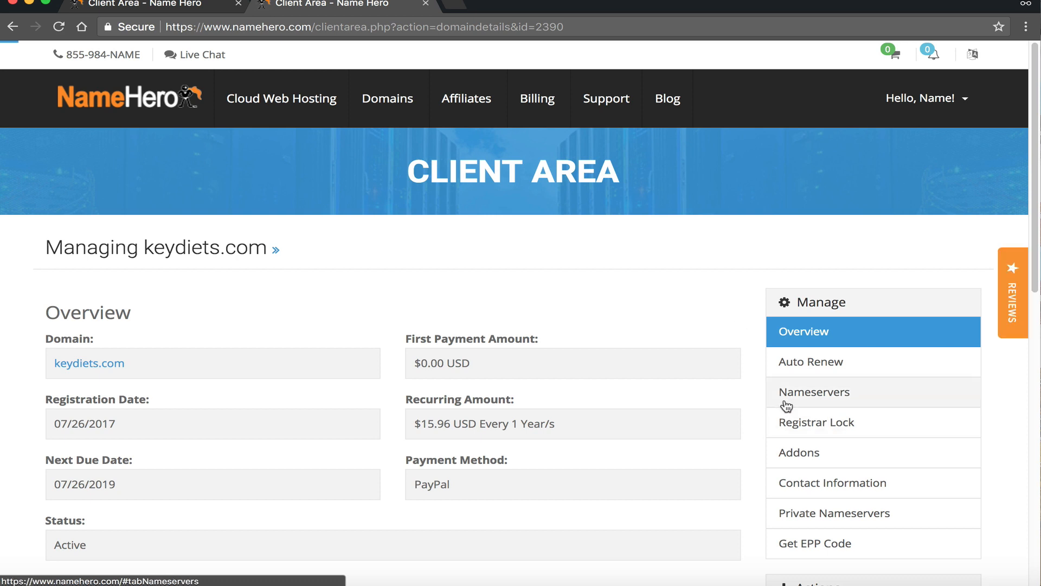
left_click(787, 404)
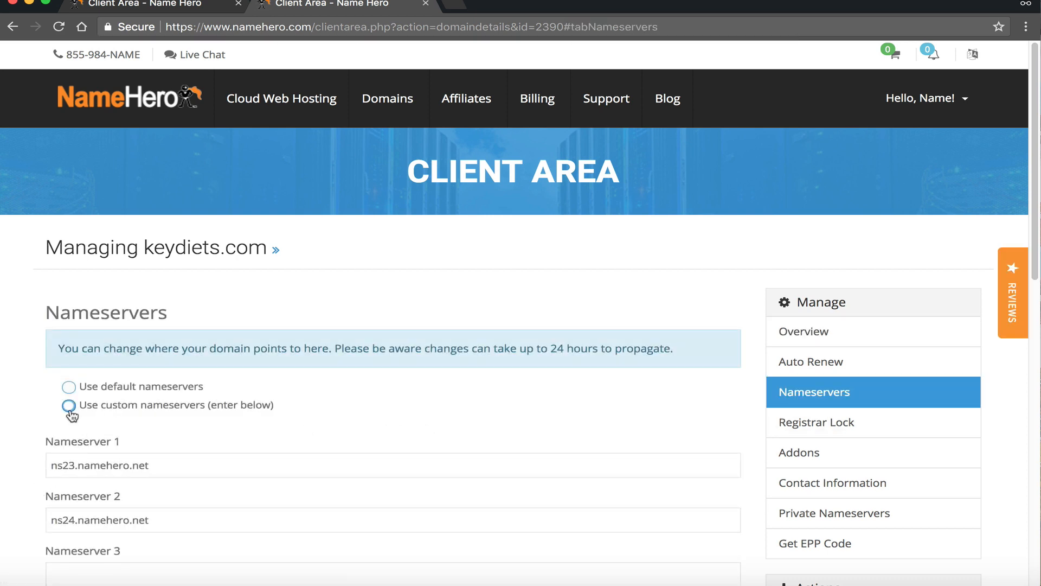
Step: Replace Nameserver 1 of keydiets.com with the copied ns27.namehero.net
left_click_drag(165, 464, 63, 462)
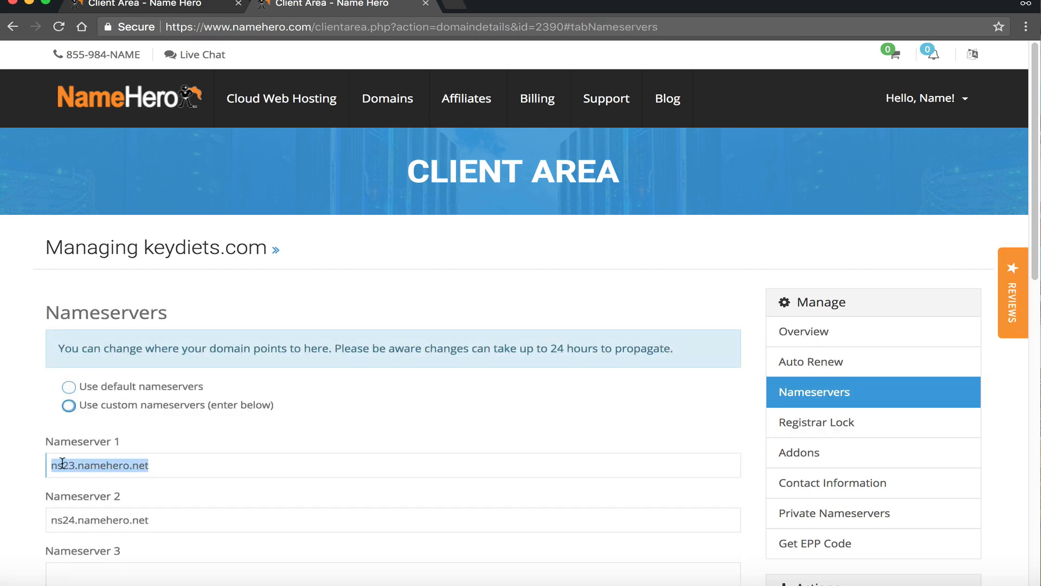
right_click(62, 462)
left_click(139, 411)
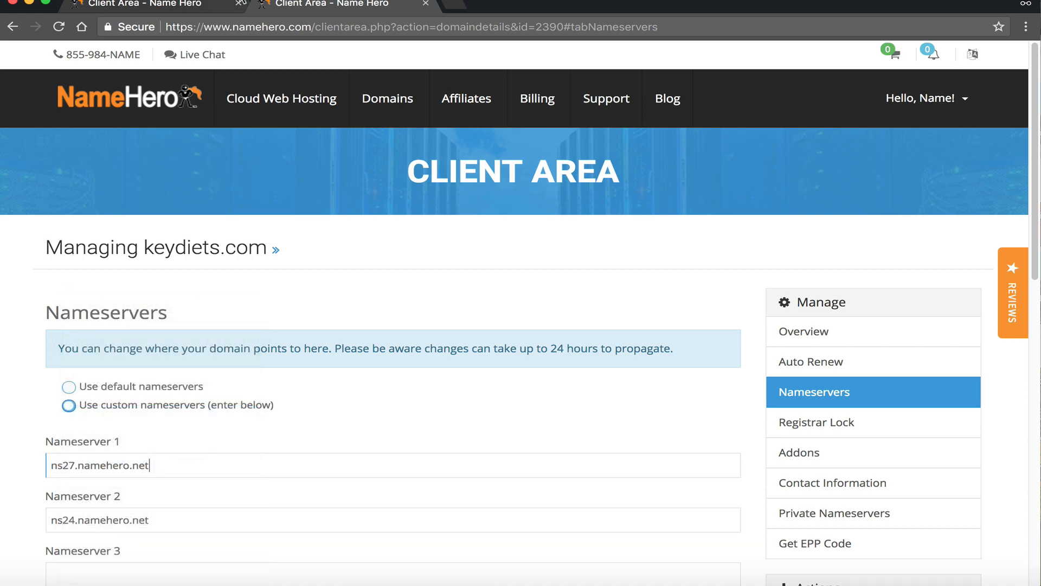
Step: Return to the hosting details and copy the second nameserver, ns28.namehero.net
left_click(140, 10)
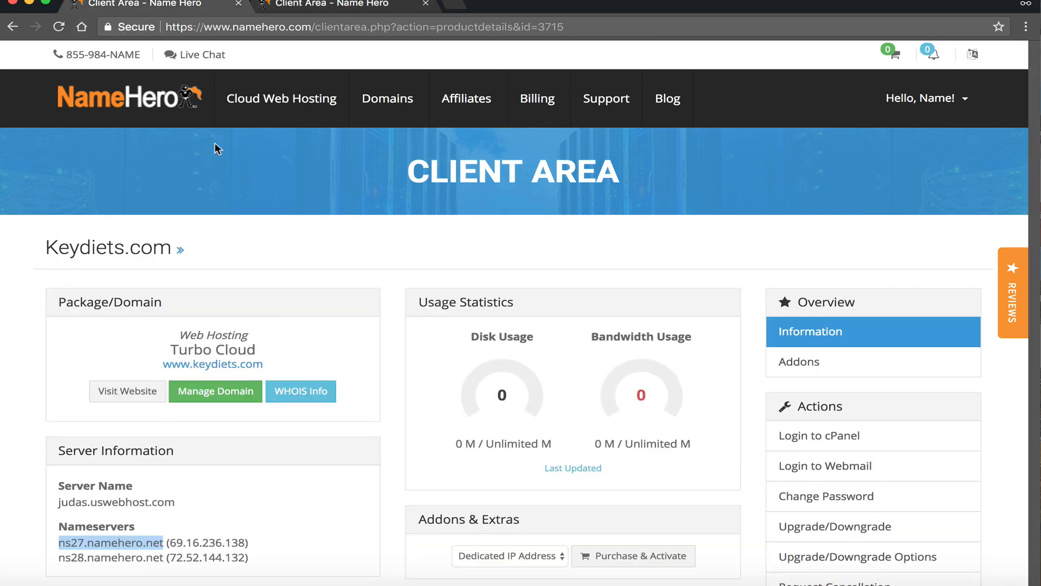
triple_click(73, 557)
left_click(87, 556)
left_click_drag(164, 555, 66, 559)
right_click(63, 558)
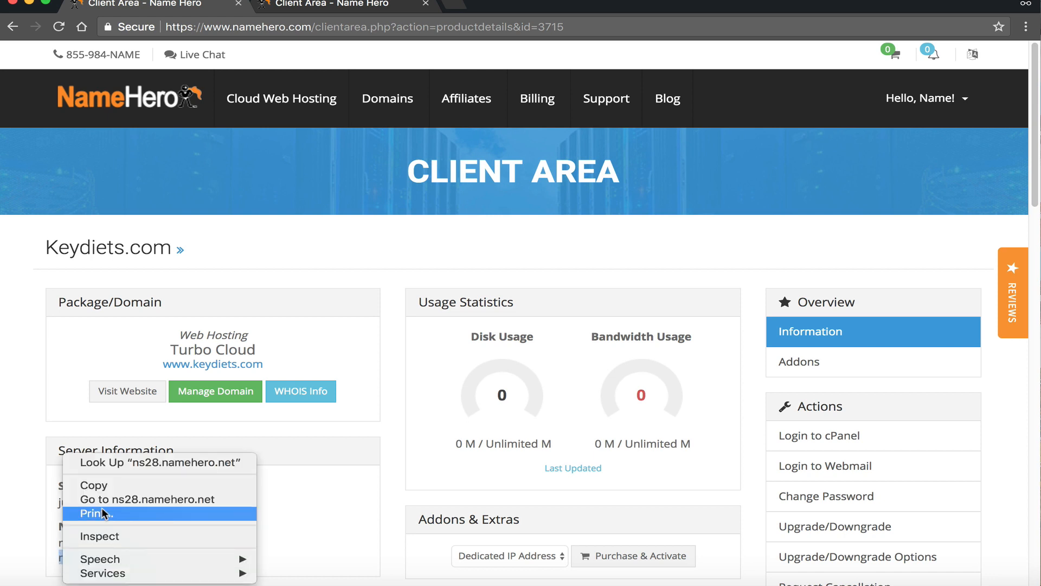
left_click(107, 487)
Step: Set Nameserver 2 of keydiets.com to the copied ns28.namehero.net and save the nameserver changes
left_click(316, 3)
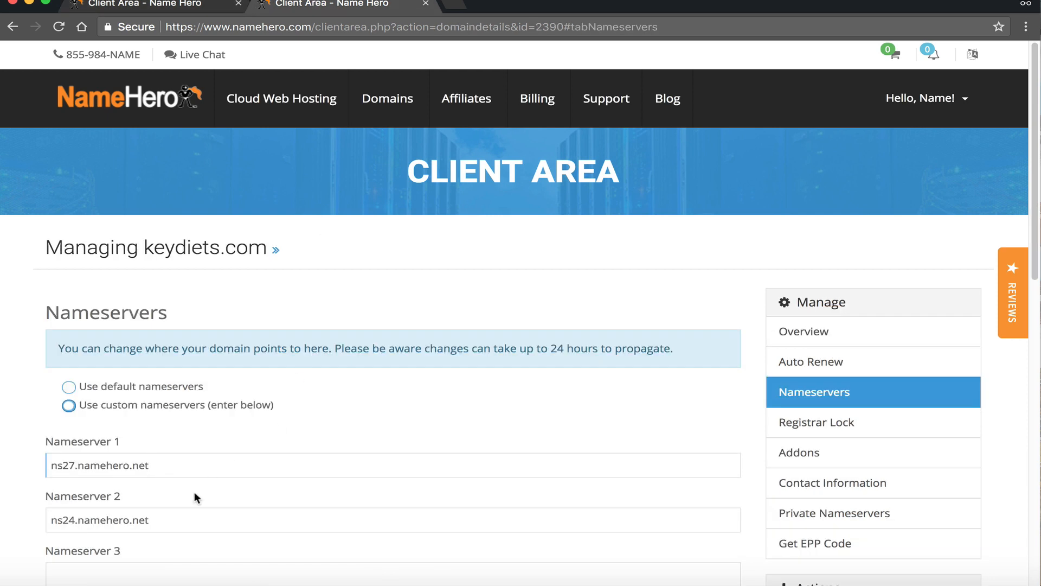
left_click_drag(185, 520, 5, 523)
right_click(127, 518)
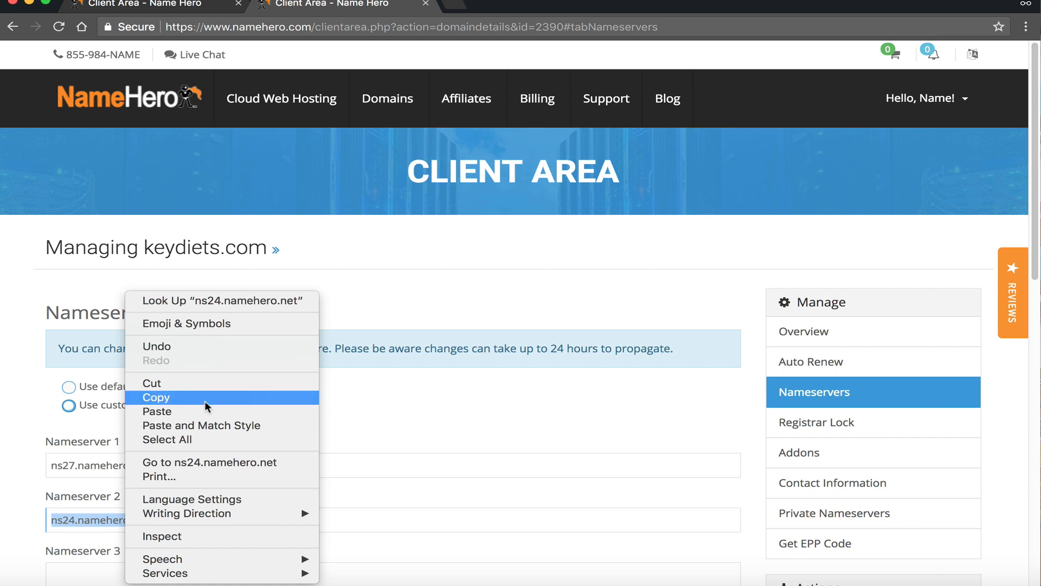
left_click(197, 410)
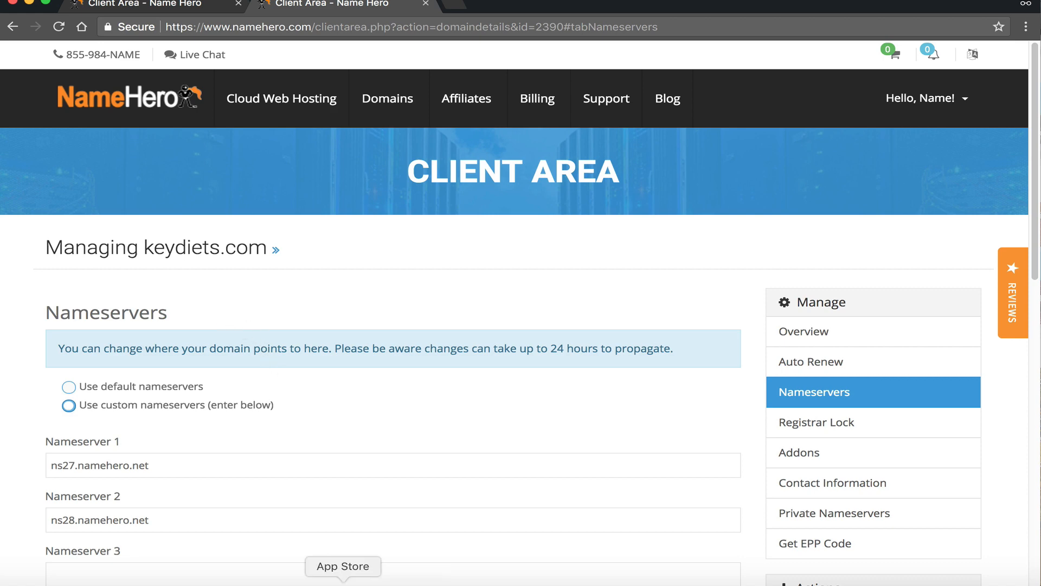
scroll(274, 450, "down", 3)
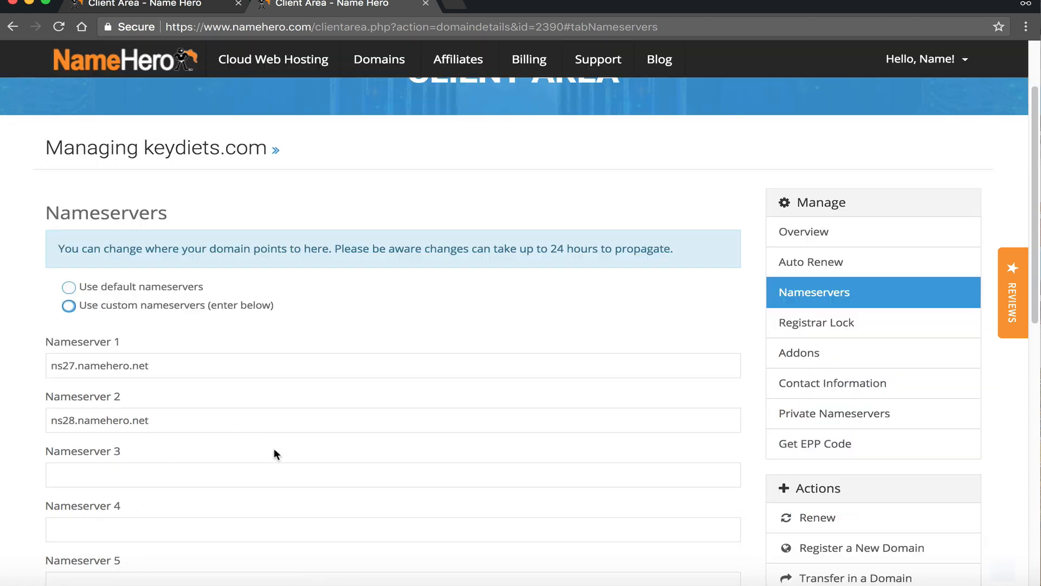
scroll(275, 448, "down", 4)
left_click(100, 500)
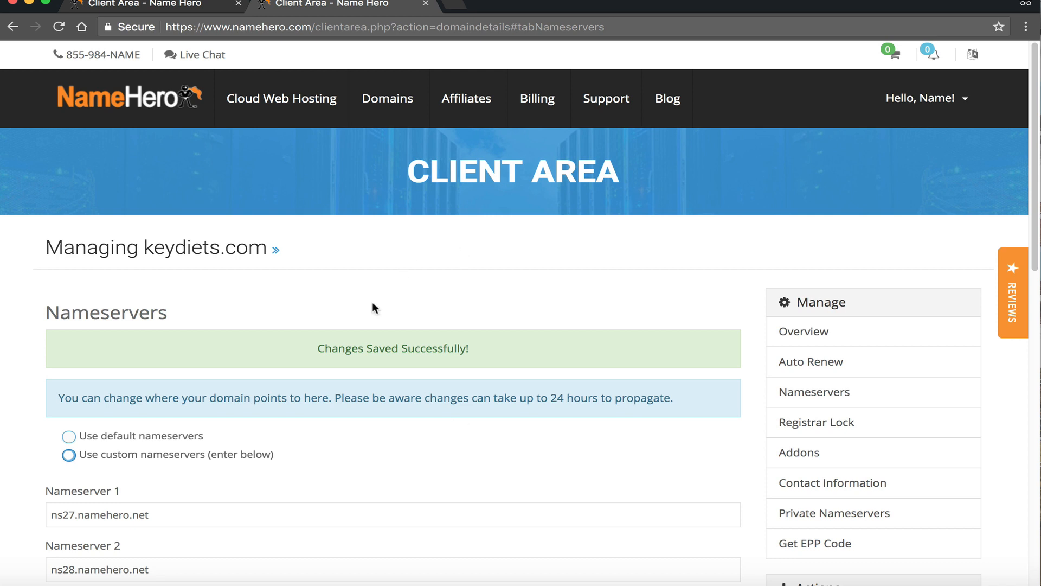
Step: Visit keydiets.com from its hosting details, examine the web server line on the page, and return to the hosting details
key("ctrl+shift+Tab")
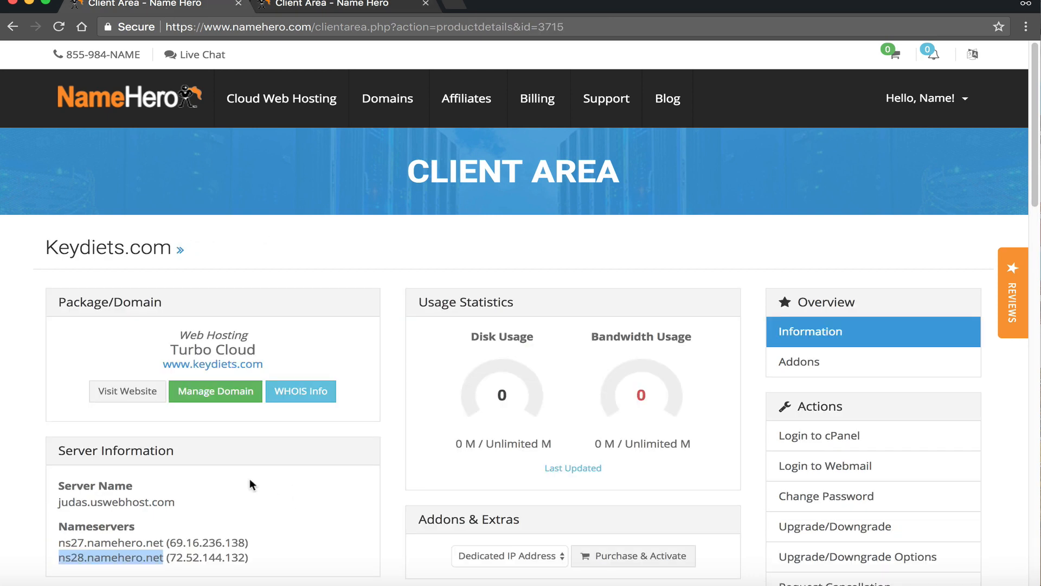
left_click(224, 425)
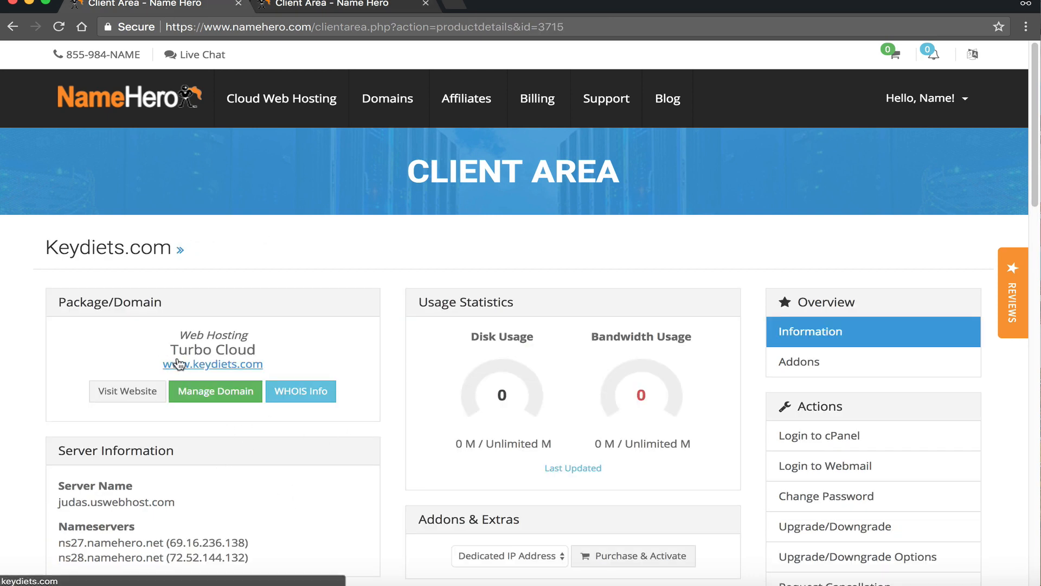
left_click(260, 364)
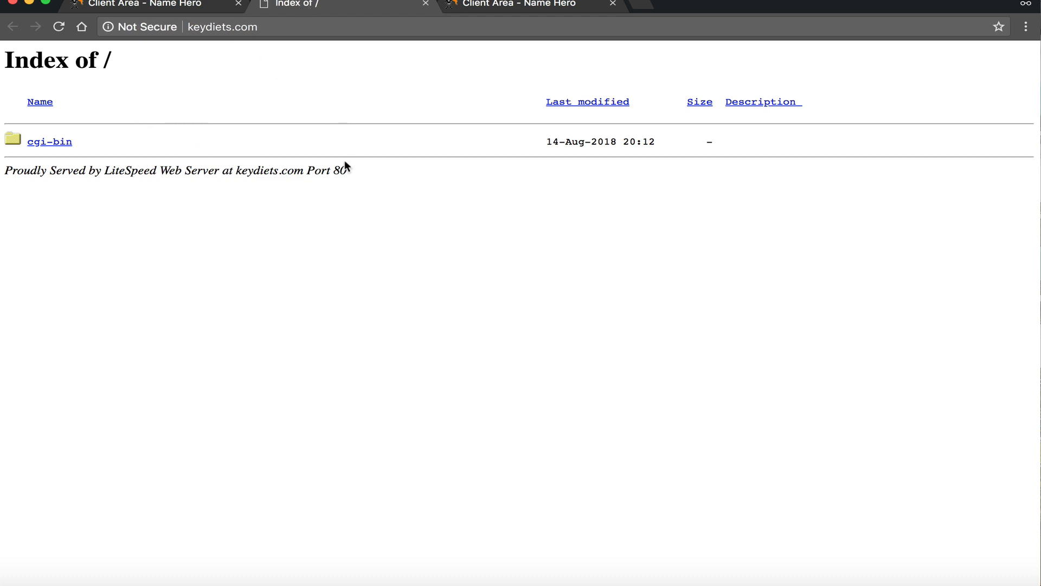
left_click_drag(108, 169, 279, 181)
left_click(303, 180)
left_click(144, 6)
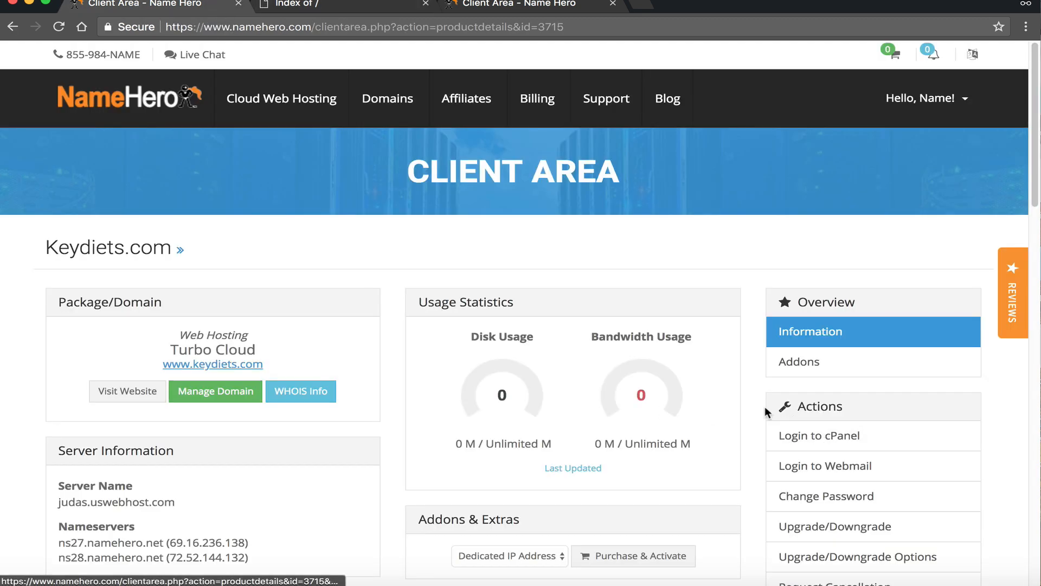
Step: Log in to cPanel for keydiets.com and look over its tool sections, including the scripts offered by the Softaculous Apps Installer
left_click(770, 434)
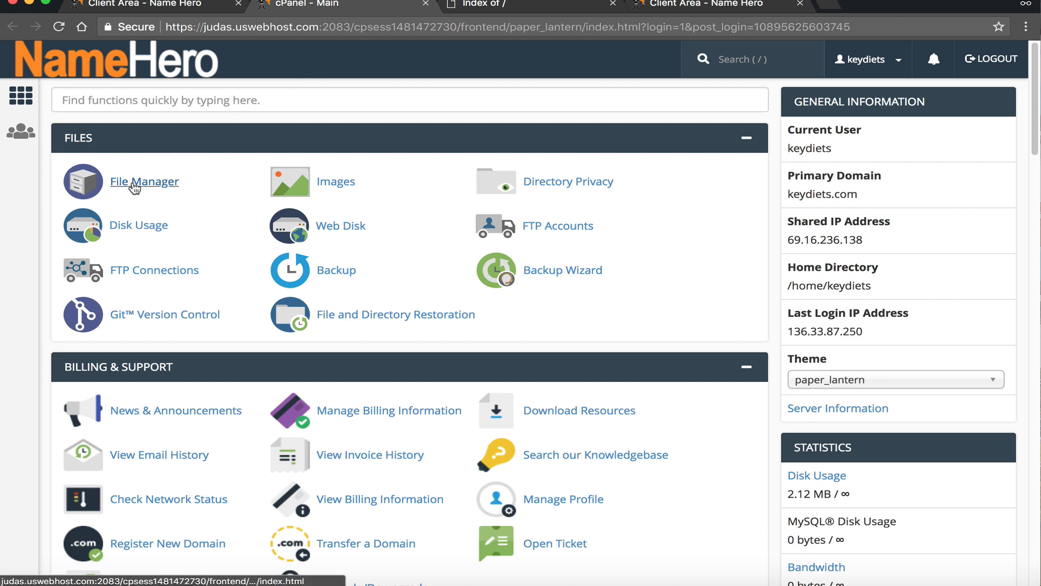
scroll(129, 199, "down", 5)
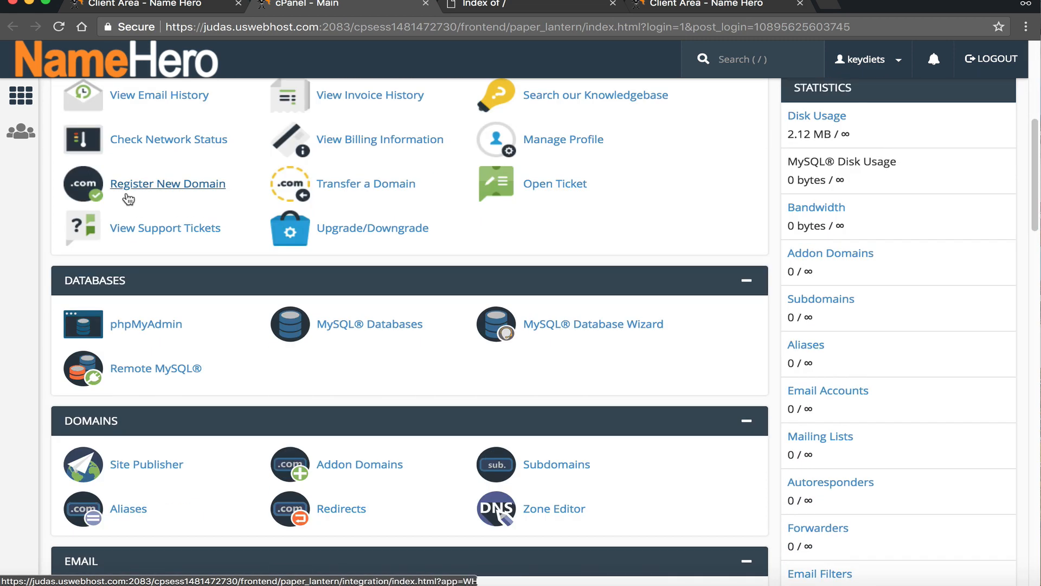
scroll(128, 199, "down", 20)
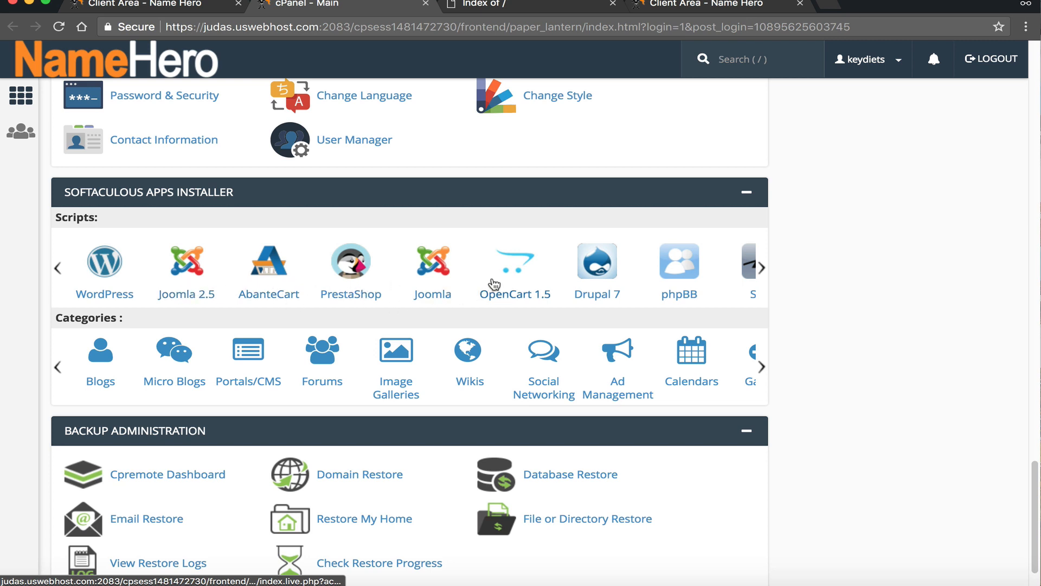
left_click(763, 271)
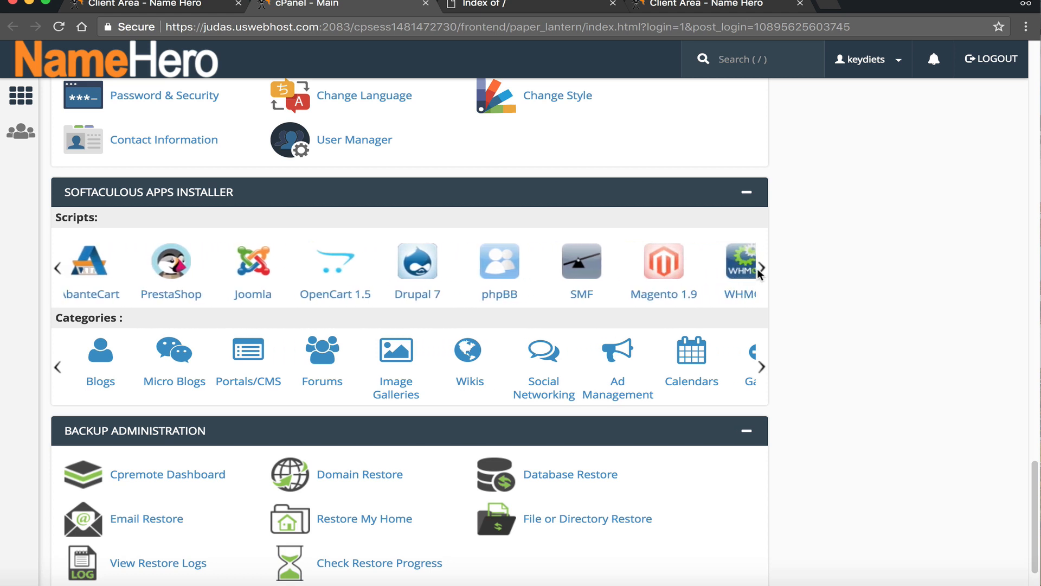
mouse_move(761, 266)
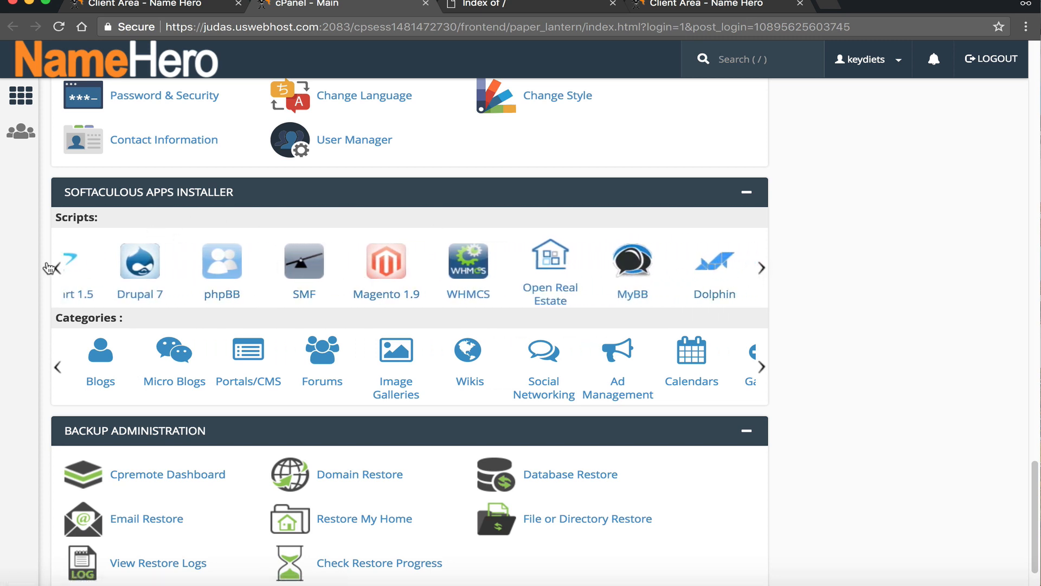
mouse_move(59, 267)
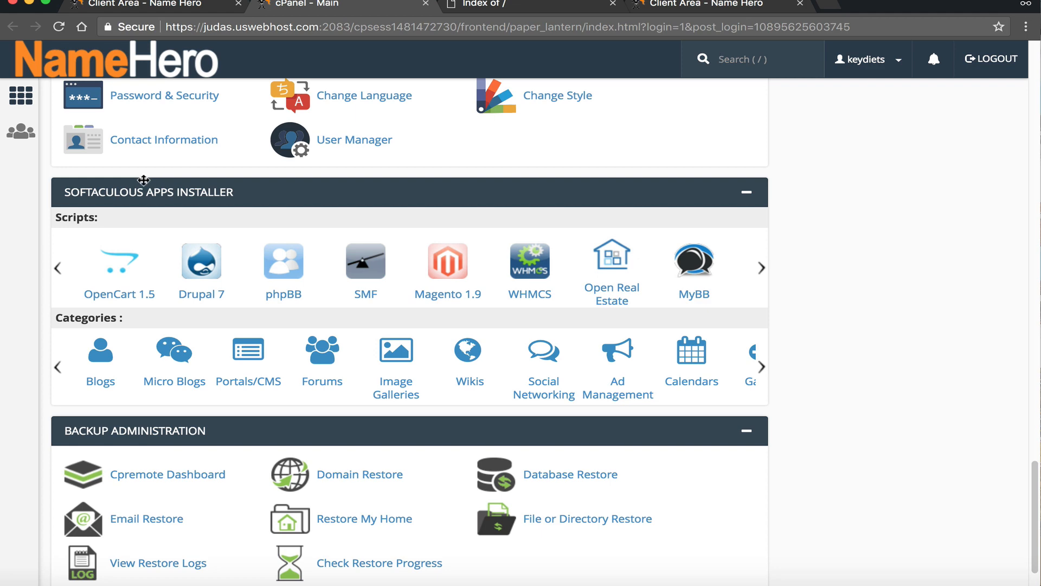
scroll(449, 332, "up", 15)
scroll(448, 330, "up", 5)
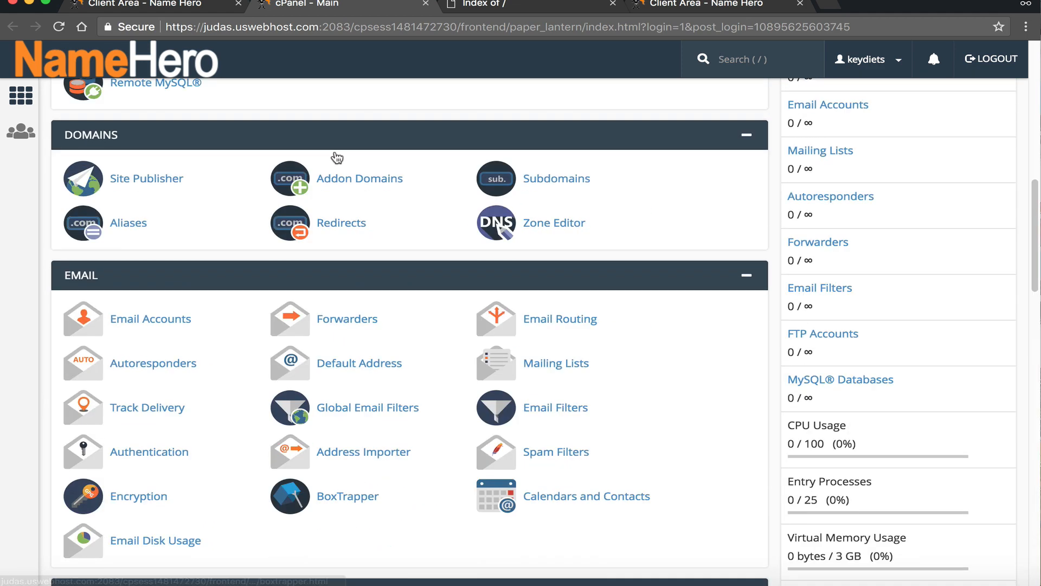
Step: Return to the keydiets.com hosting details and open the Addon Domains page from the quick shortcuts
left_click(136, 4)
scroll(202, 241, "down", 5)
scroll(200, 241, "down", 5)
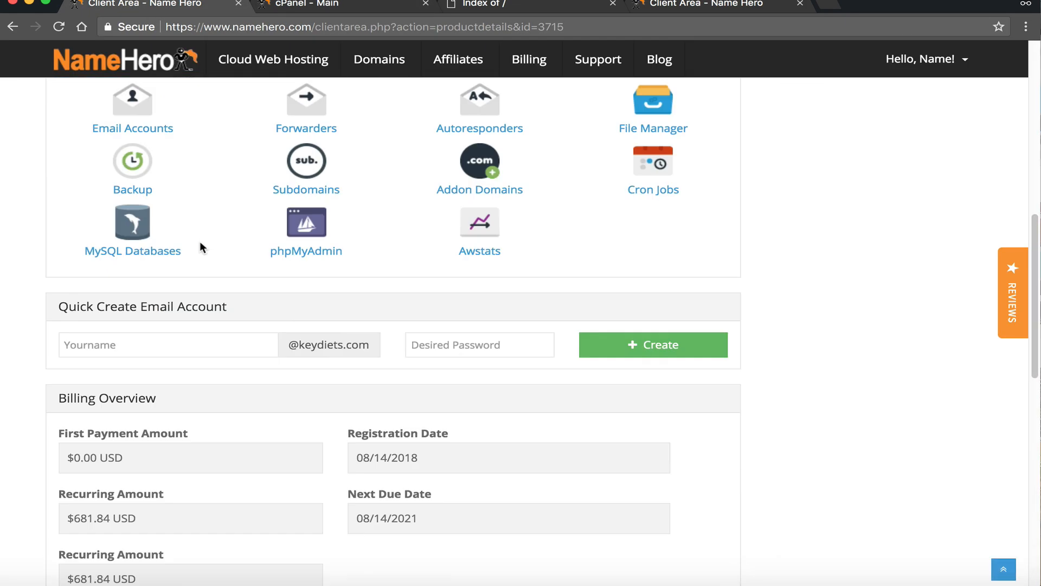
scroll(199, 240, "up", 2)
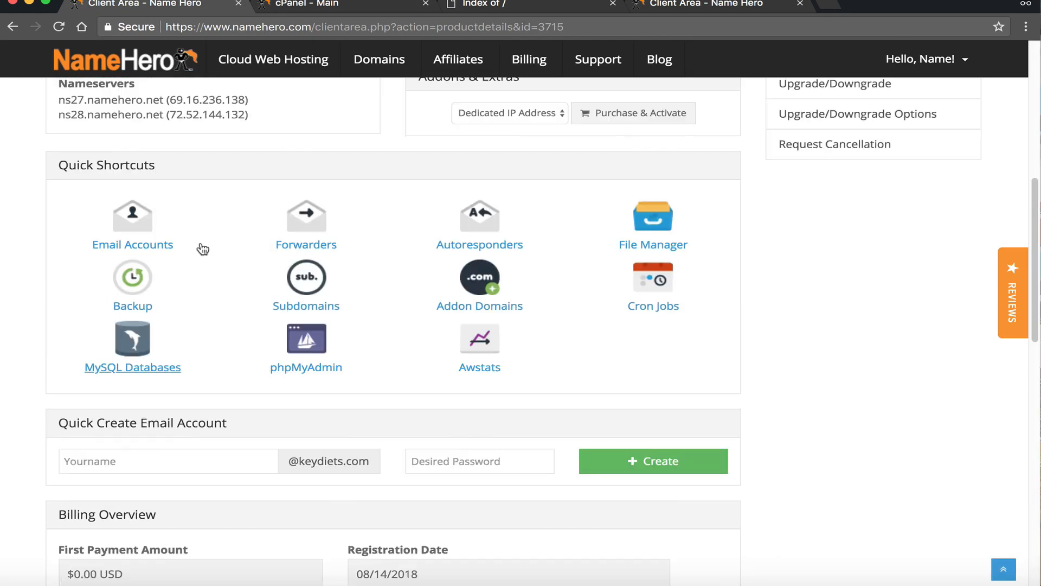
left_click_drag(55, 165, 160, 171)
left_click(159, 170)
left_click(460, 307)
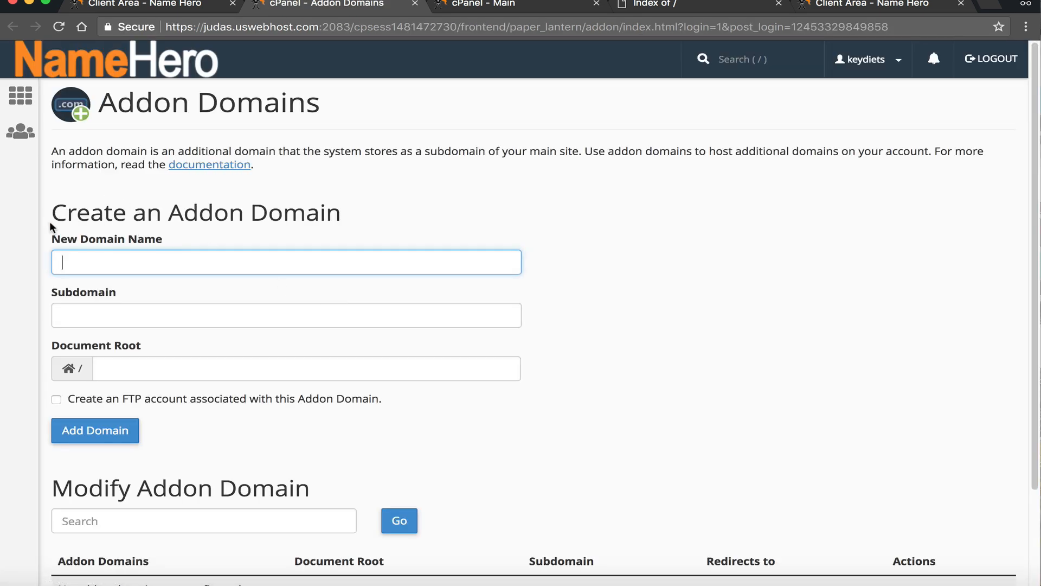
left_click_drag(51, 211, 353, 218)
left_click(354, 217)
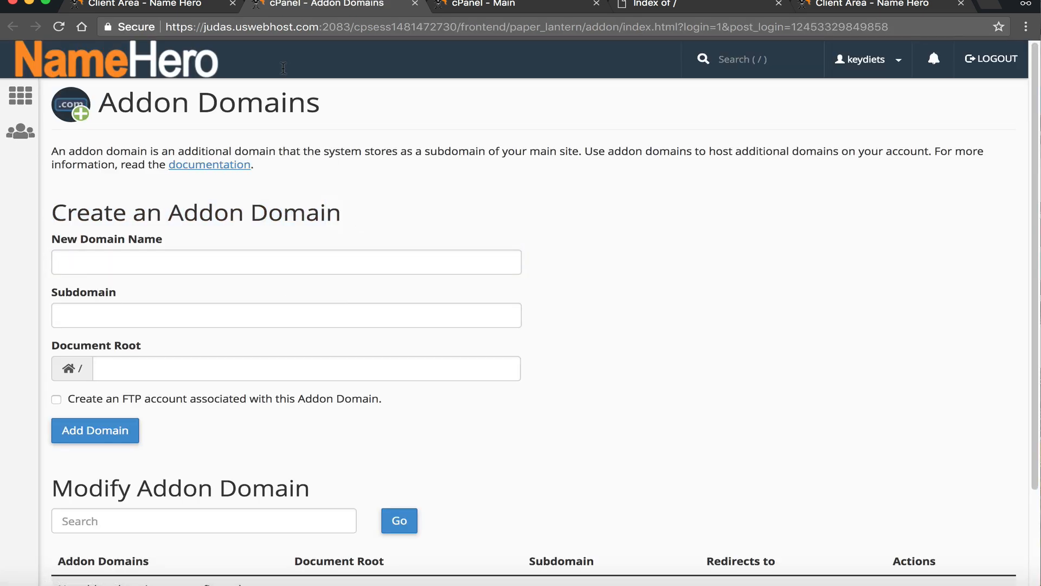
left_click(144, 5)
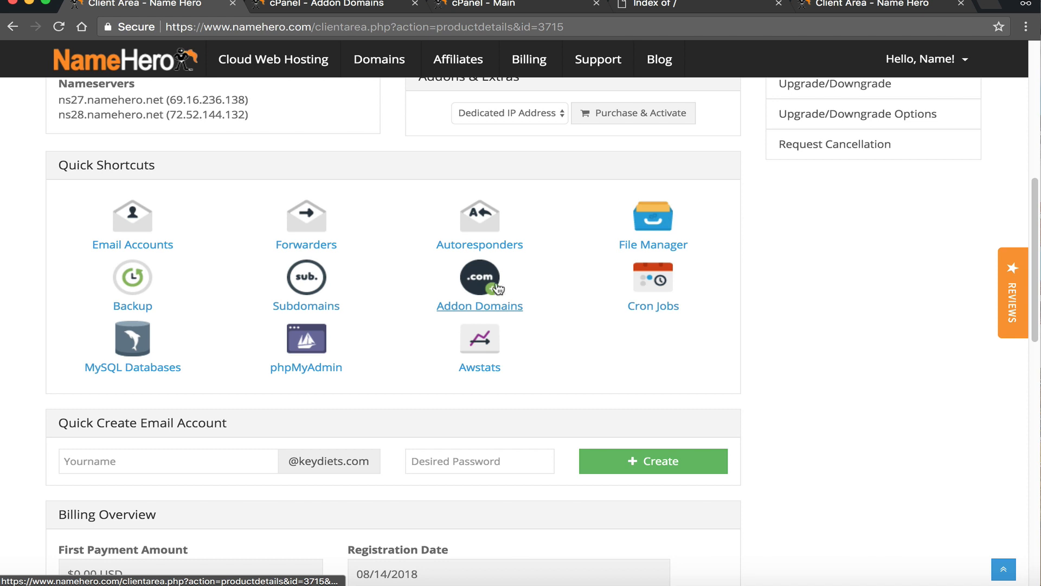
left_click(282, 7)
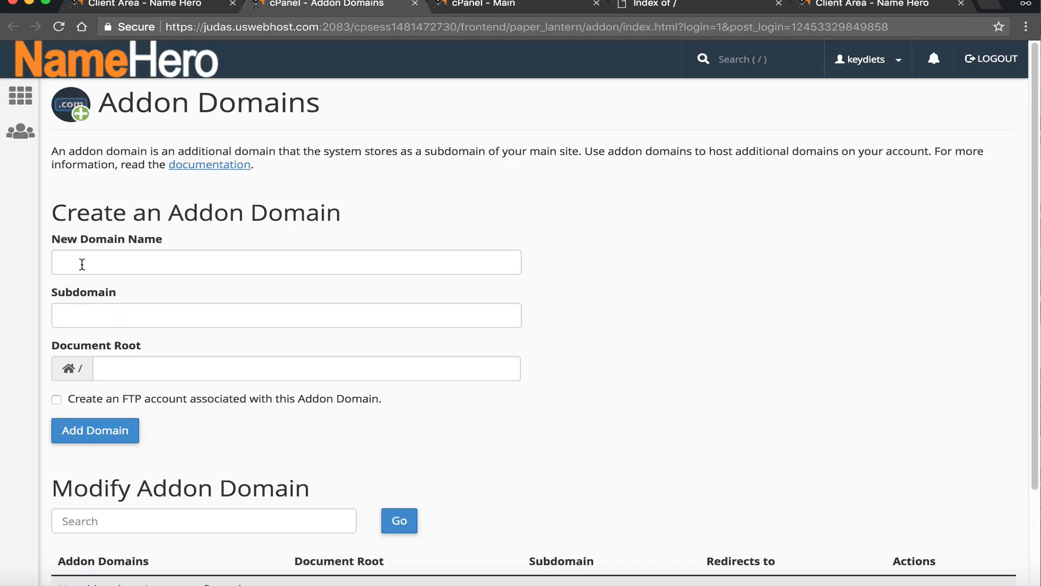
Step: Open the account's list of domains in the other client area page and copy the name realbonds.com
left_click(176, 252)
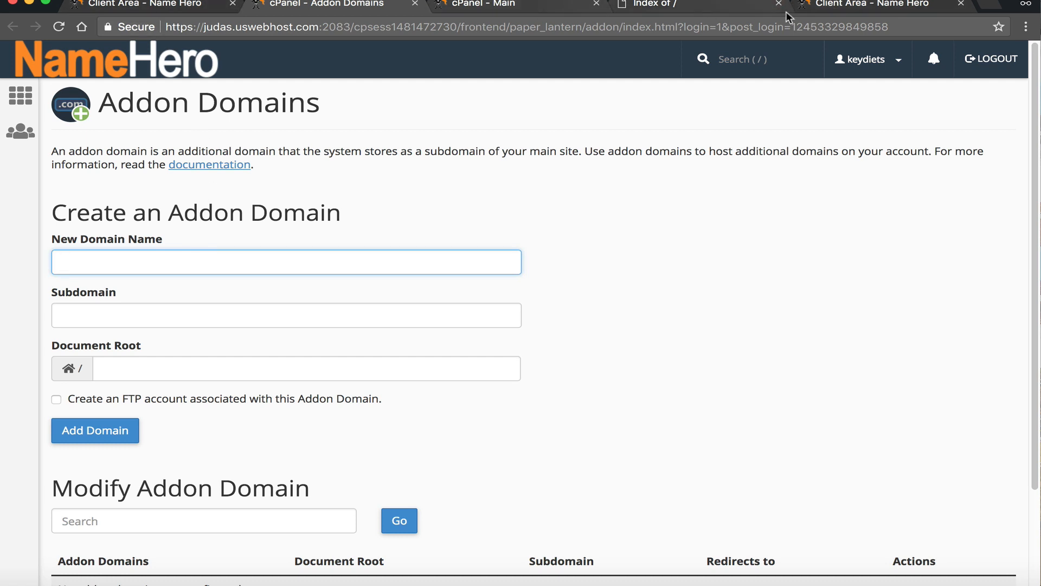
left_click_drag(787, 12, 434, 7)
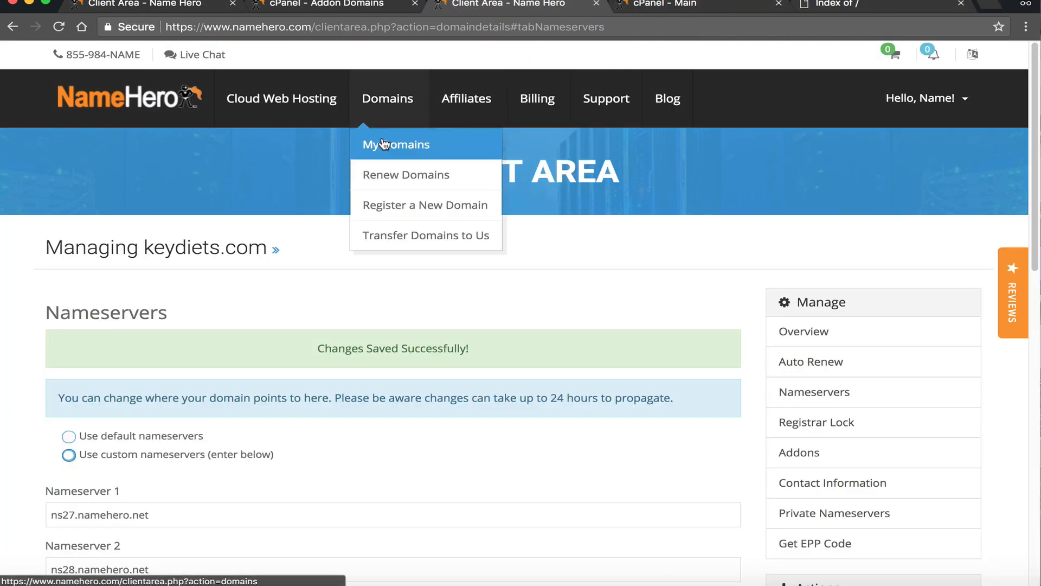
left_click(382, 144)
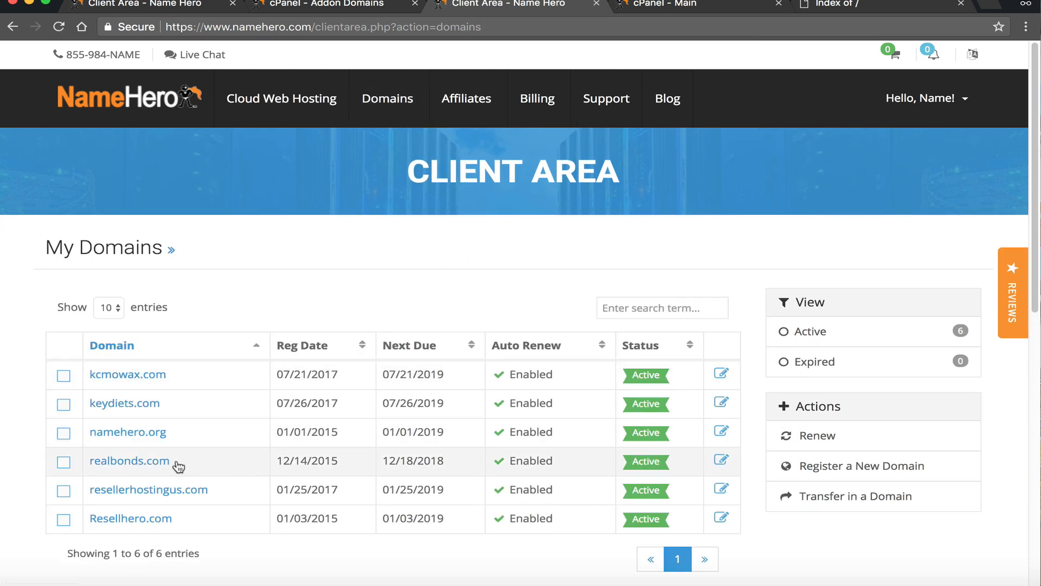
left_click_drag(176, 464, 89, 460)
right_click(89, 458)
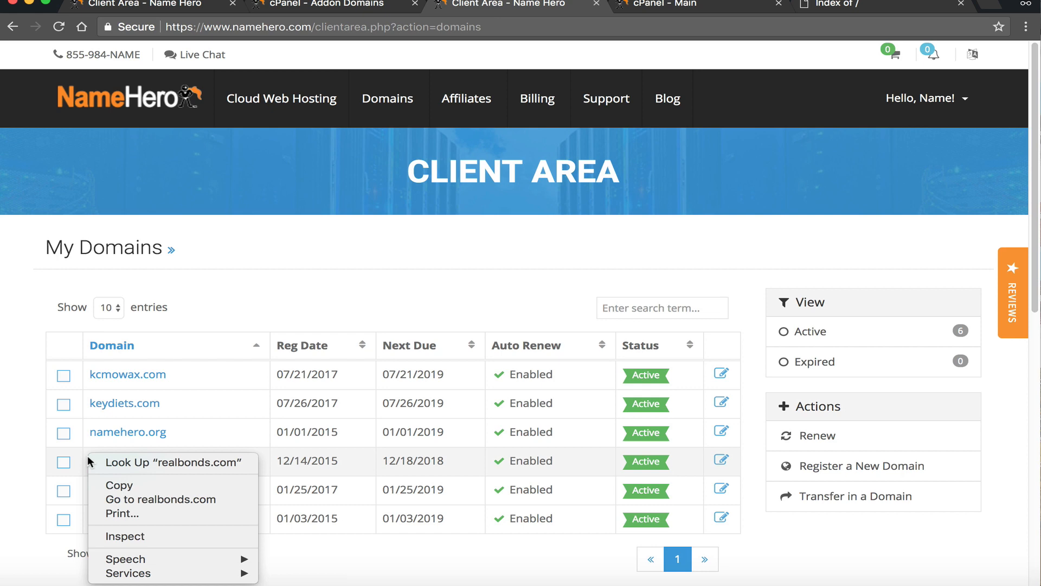
left_click(111, 485)
Step: Enter the copied realbonds.com as the new addon domain name and have its subdomain and document root filled in automatically
left_click(296, 11)
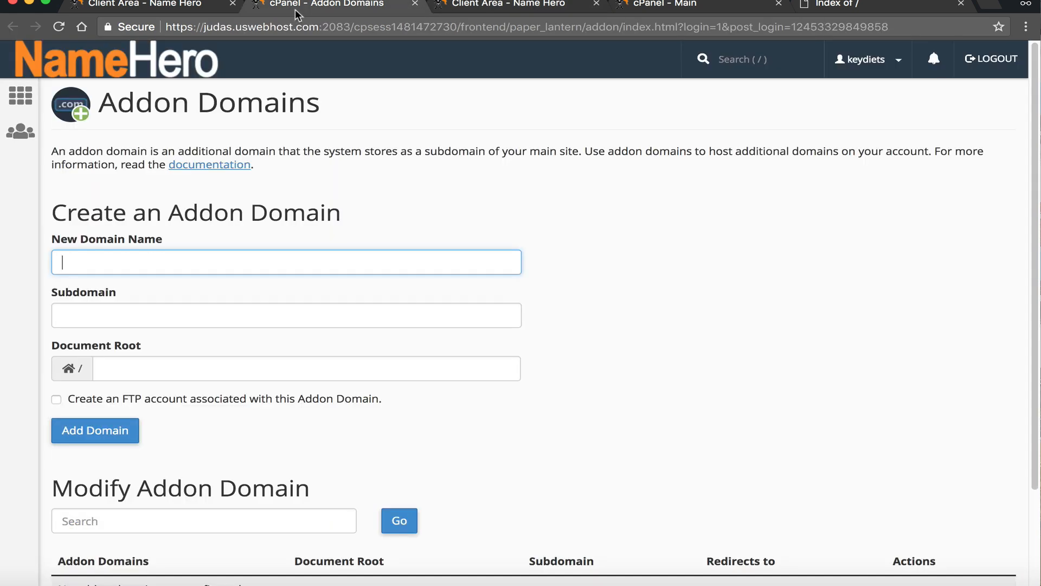
right_click(122, 241)
left_click(81, 255)
right_click(80, 256)
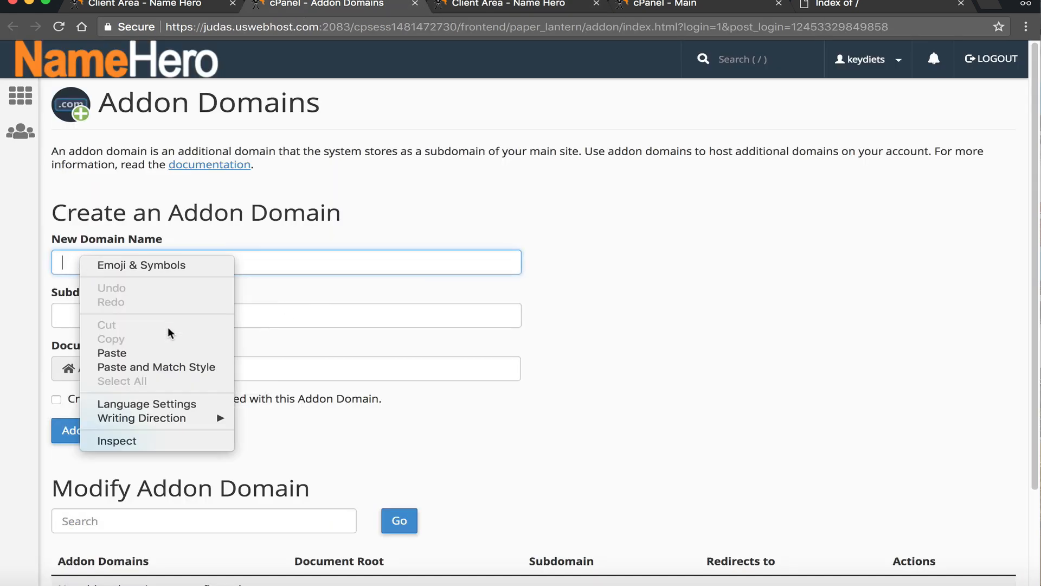
left_click(162, 352)
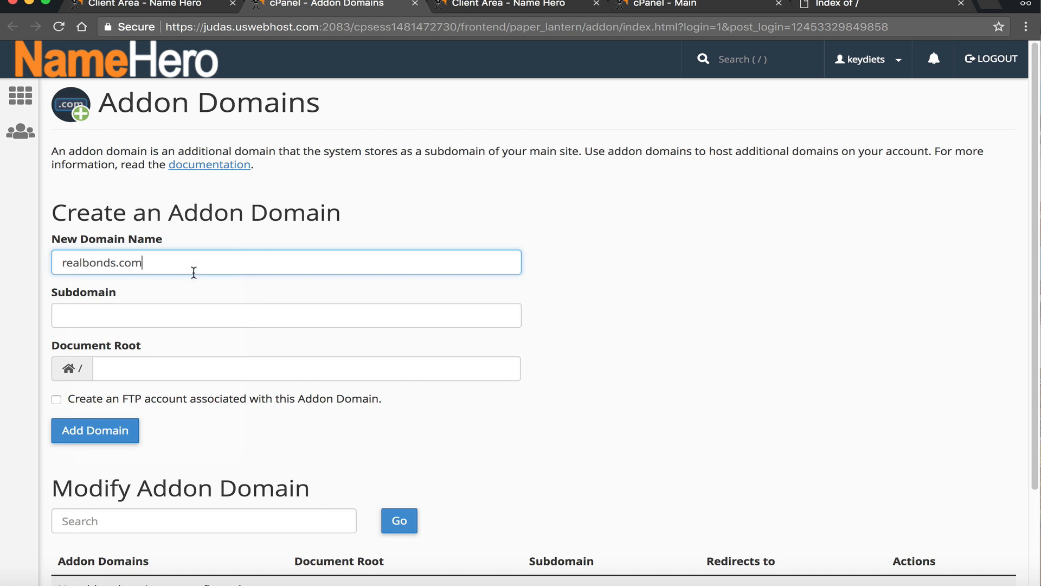
left_click(490, 353)
left_click_drag(131, 316, 37, 310)
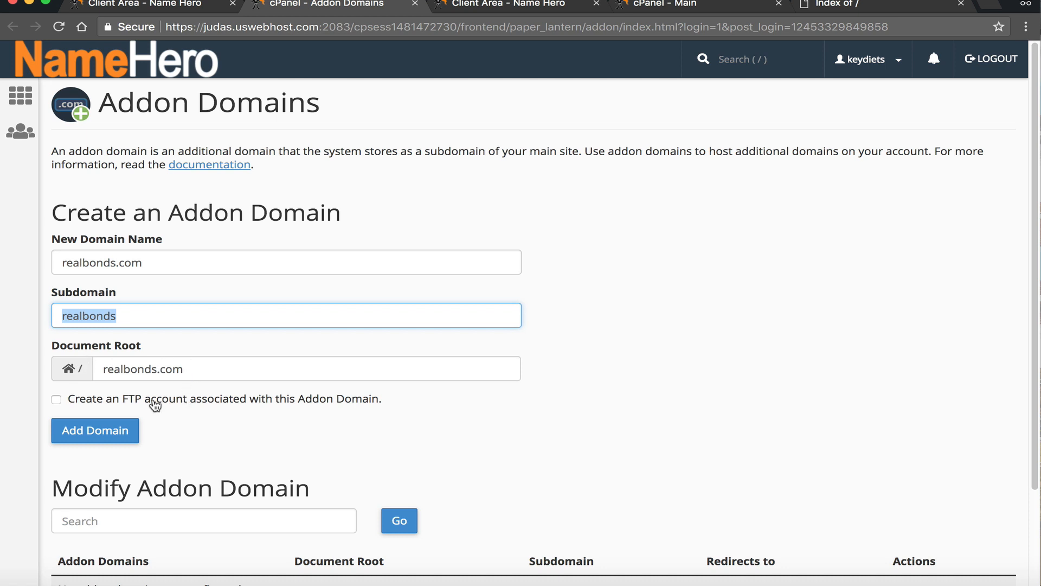
left_click(153, 400)
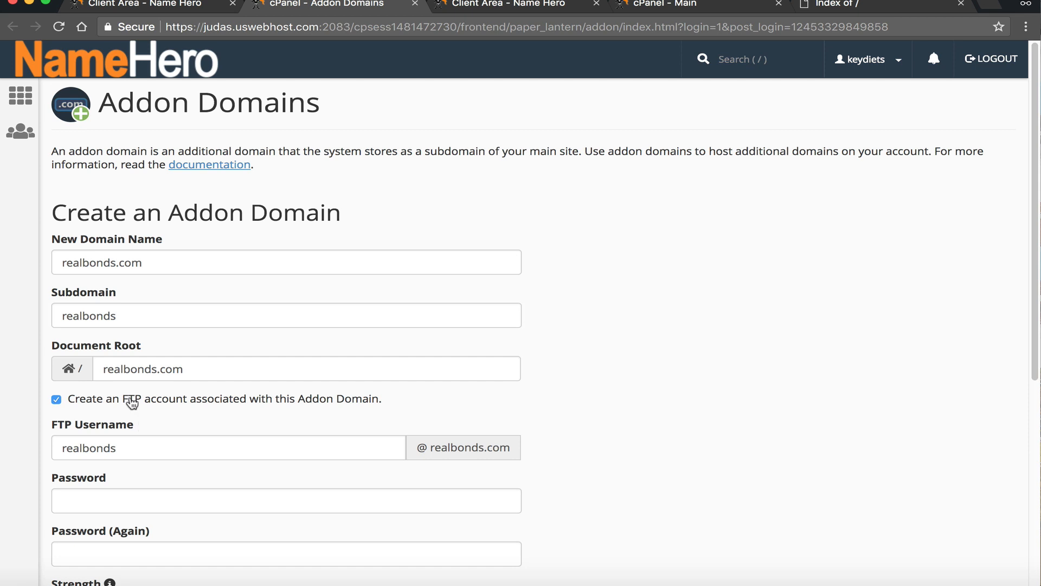
left_click(128, 400)
left_click(126, 401)
scroll(128, 437, "down", 5)
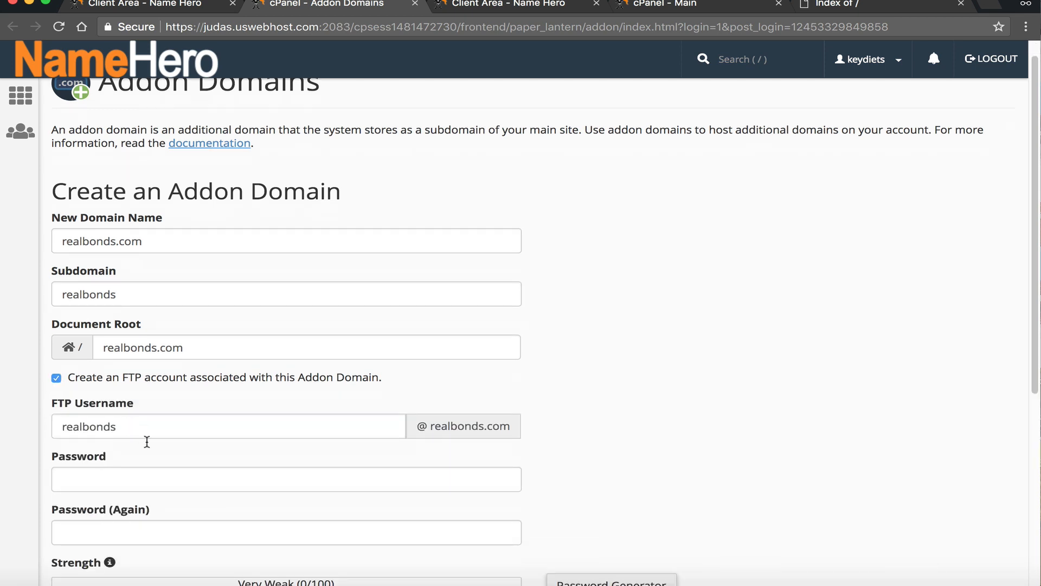
left_click(126, 281)
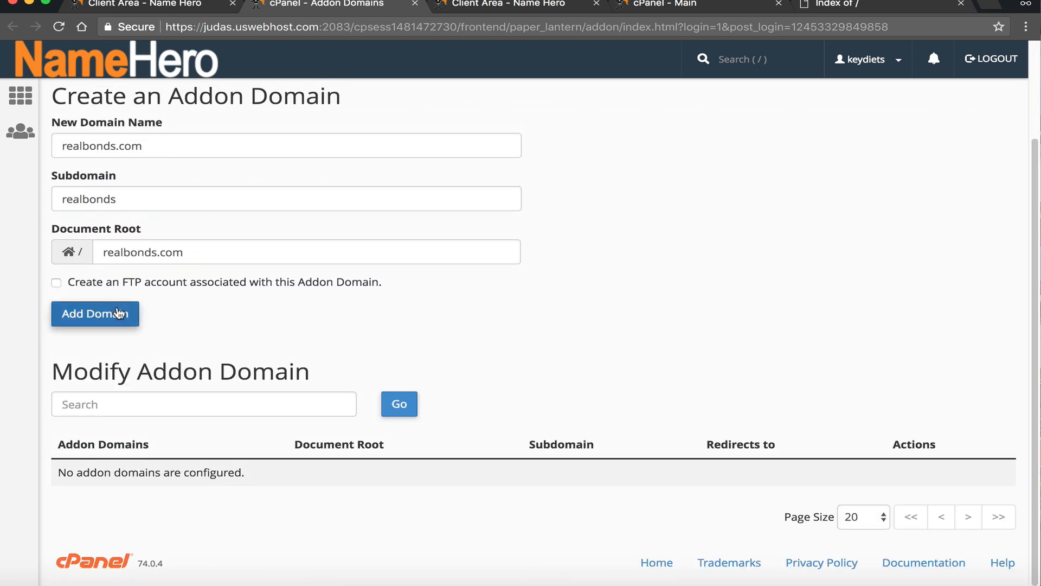
Step: Add realbonds.com as an addon domain without an FTP account and go back to check its entry in the addon domain list
left_click(112, 312)
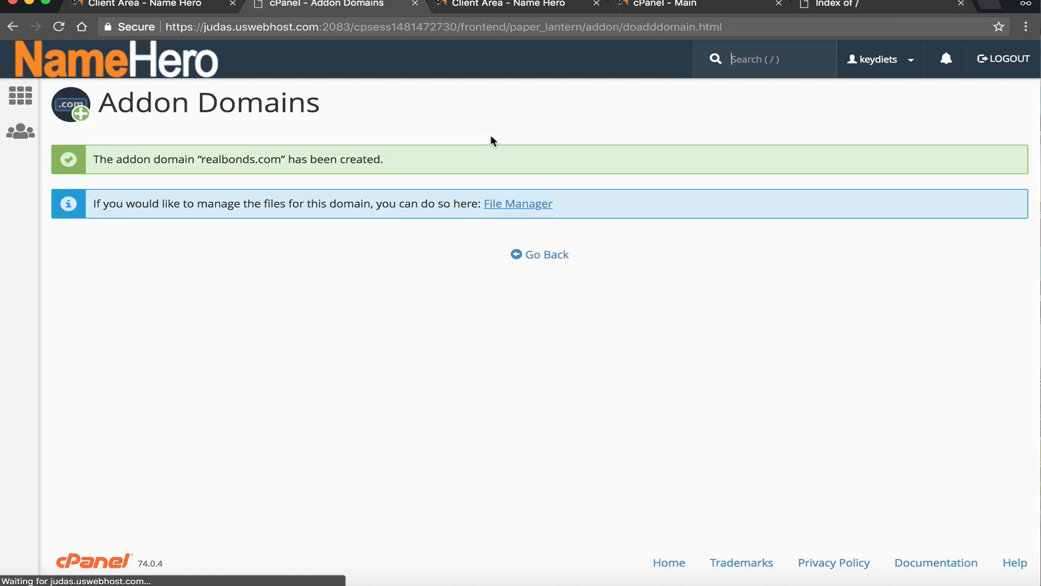
left_click(537, 255)
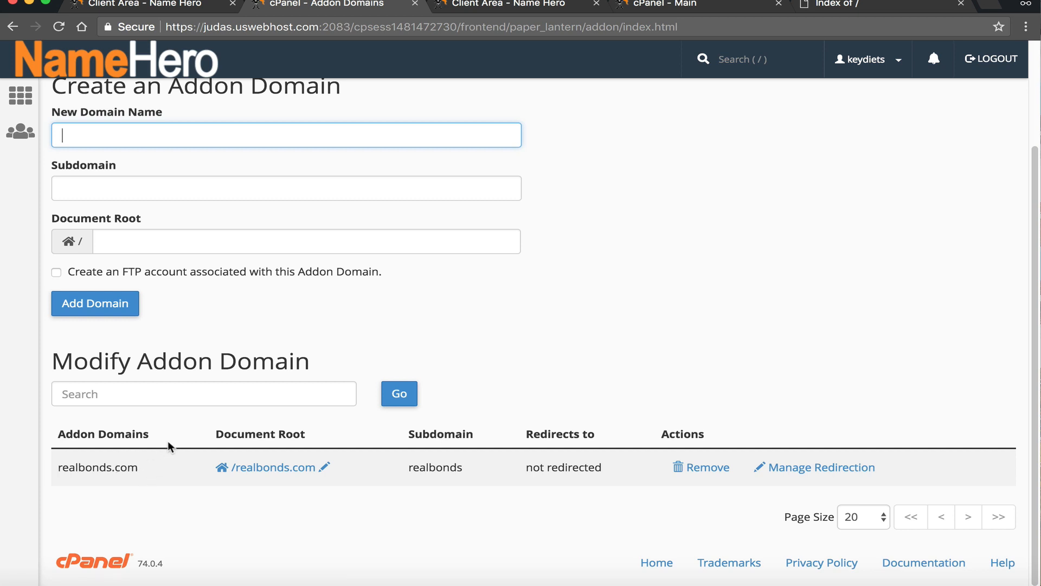
left_click_drag(145, 469, 56, 466)
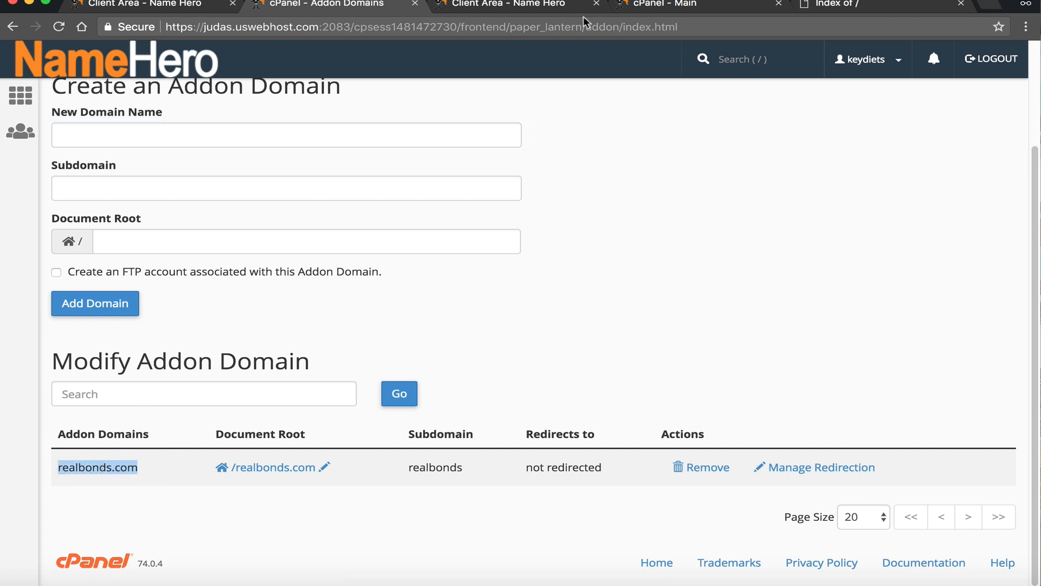
Step: Open the nameserver settings of realbonds.com from the client area's domain list
left_click(563, 8)
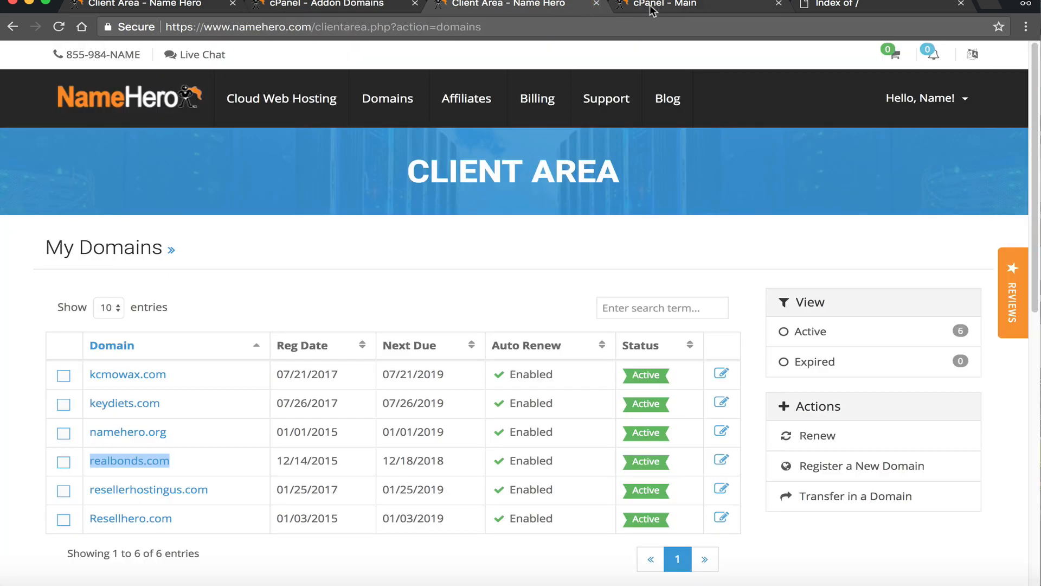
left_click(129, 459)
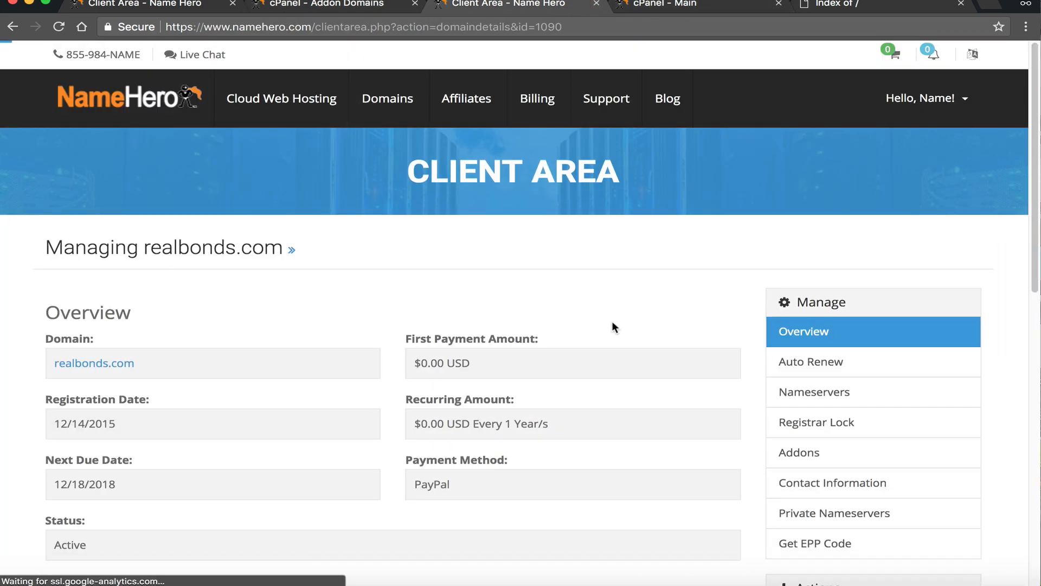
left_click(776, 394)
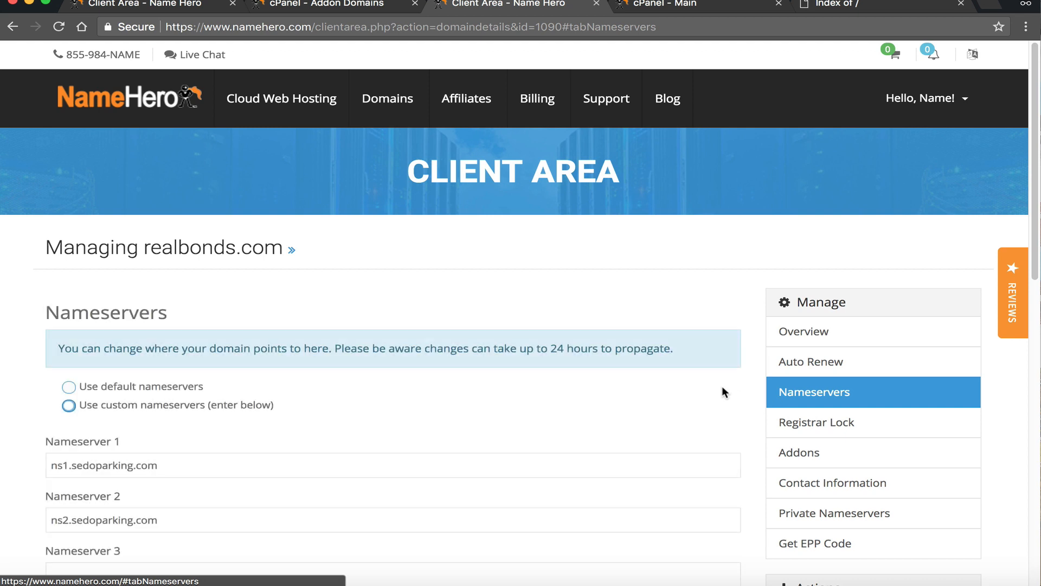
Step: Return to the keydiets.com hosting details and copy the first nameserver, ns27.namehero.net
left_click(162, 8)
scroll(156, 318, "up", 3)
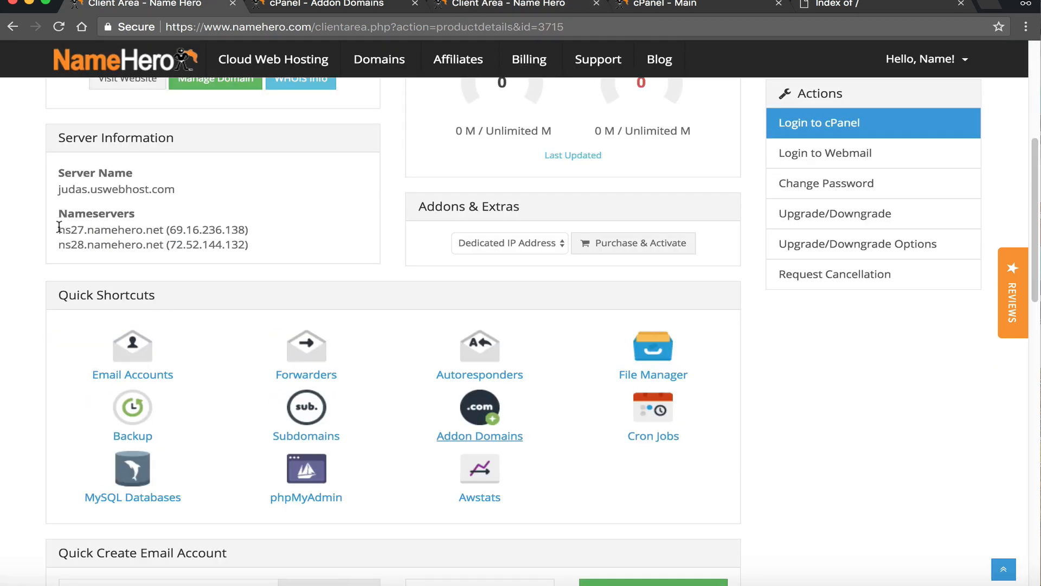
left_click_drag(58, 229, 164, 230)
right_click(164, 230)
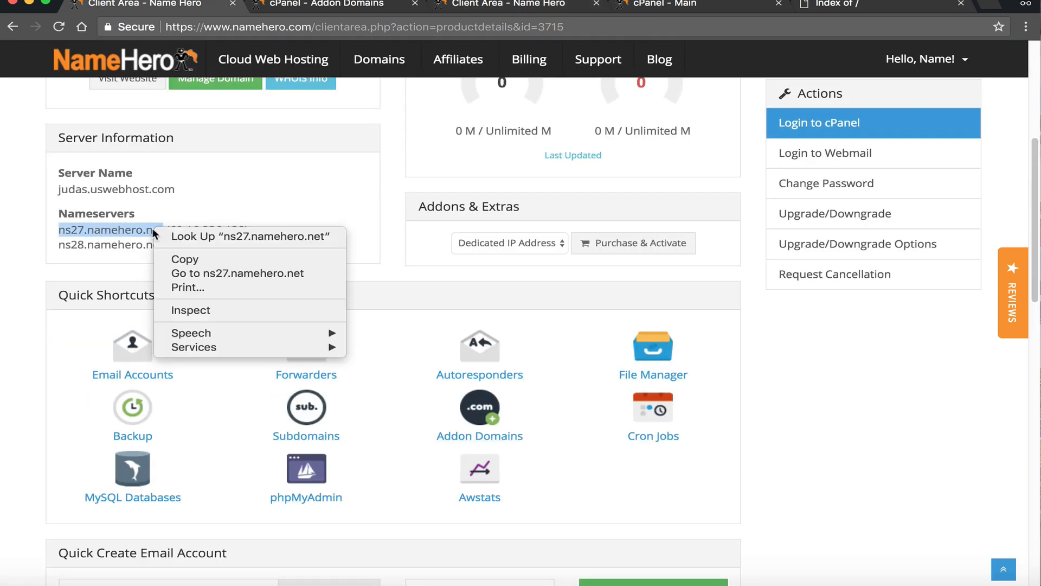
left_click(212, 257)
Step: Replace Nameserver 1 of realbonds.com with the copied ns27.namehero.net
left_click(463, 5)
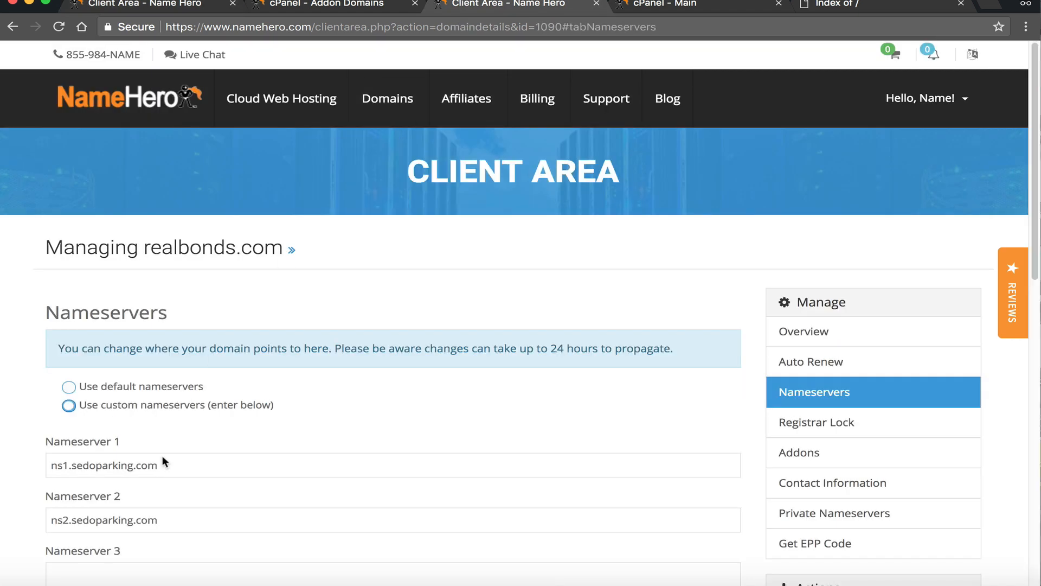
triple_click(124, 463)
left_click(52, 462)
triple_click(67, 460)
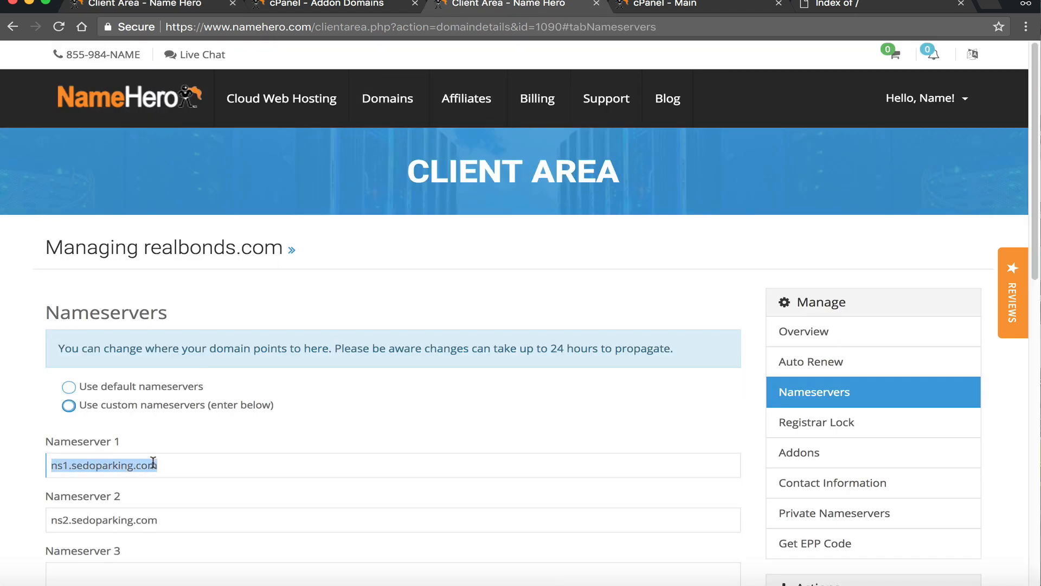
right_click(154, 466)
left_click(212, 412)
Step: Replace Nameserver 2 of realbonds.com with ns28.namehero.net
left_click_drag(169, 512, 50, 512)
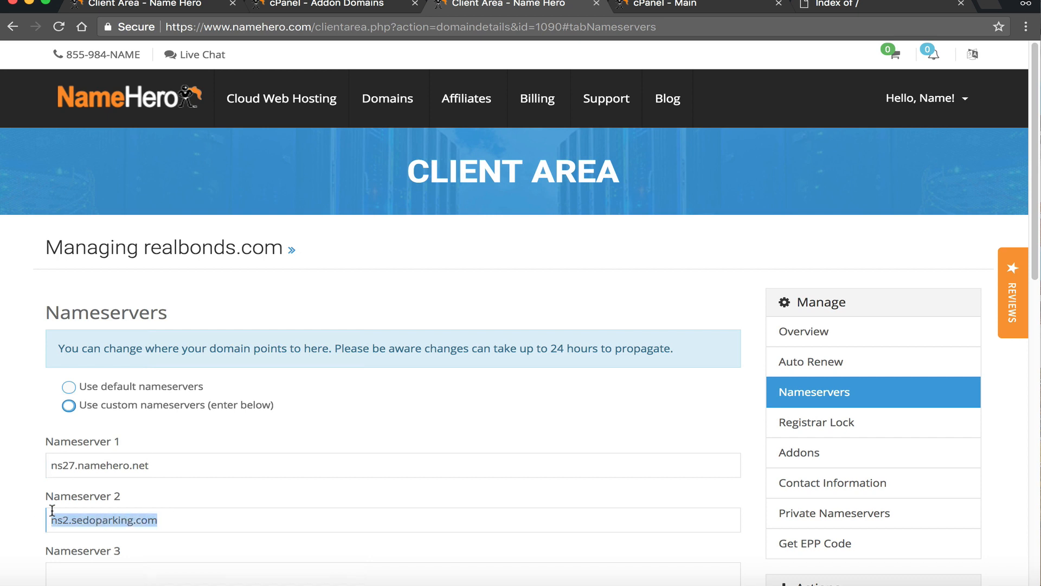
right_click(96, 515)
left_click(122, 411)
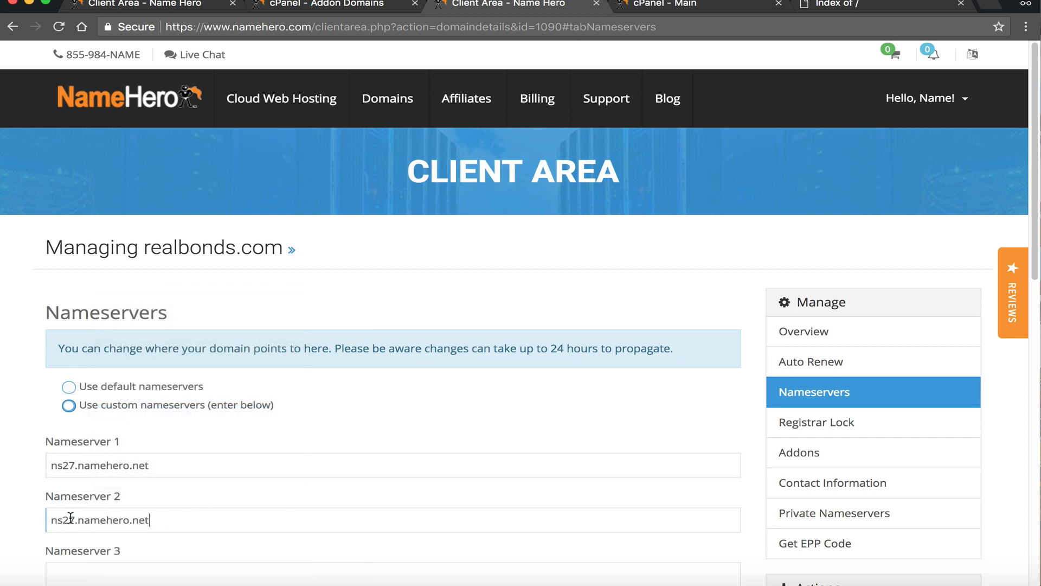
type("8")
Step: Compare both nameservers with those in the keydiets.com hosting details, and save the nameserver changes for realbonds.com
left_click(142, 4)
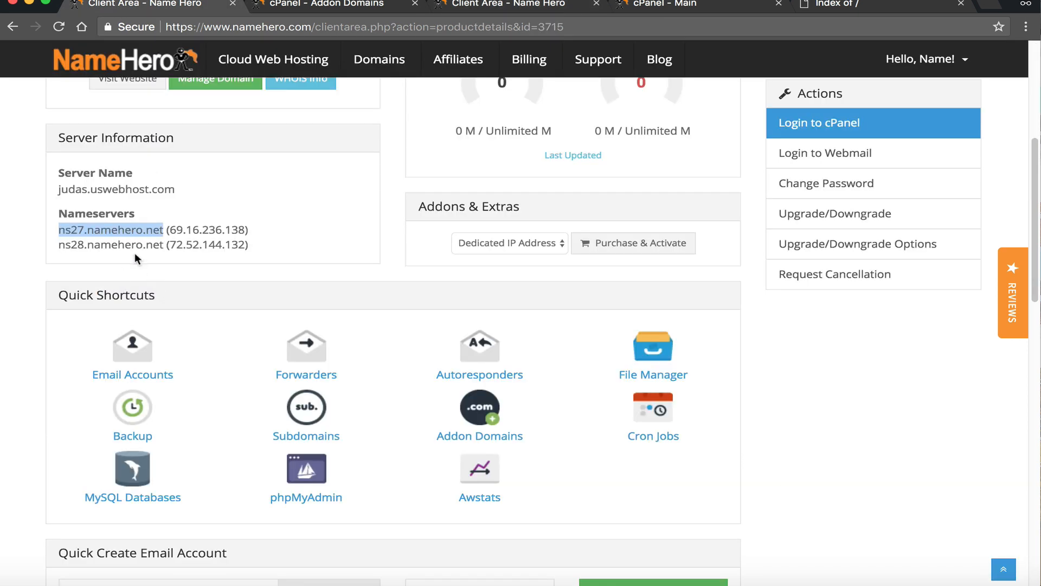
left_click(118, 241)
left_click_drag(68, 216, 134, 214)
left_click_drag(182, 243, 87, 230)
left_click(495, 7)
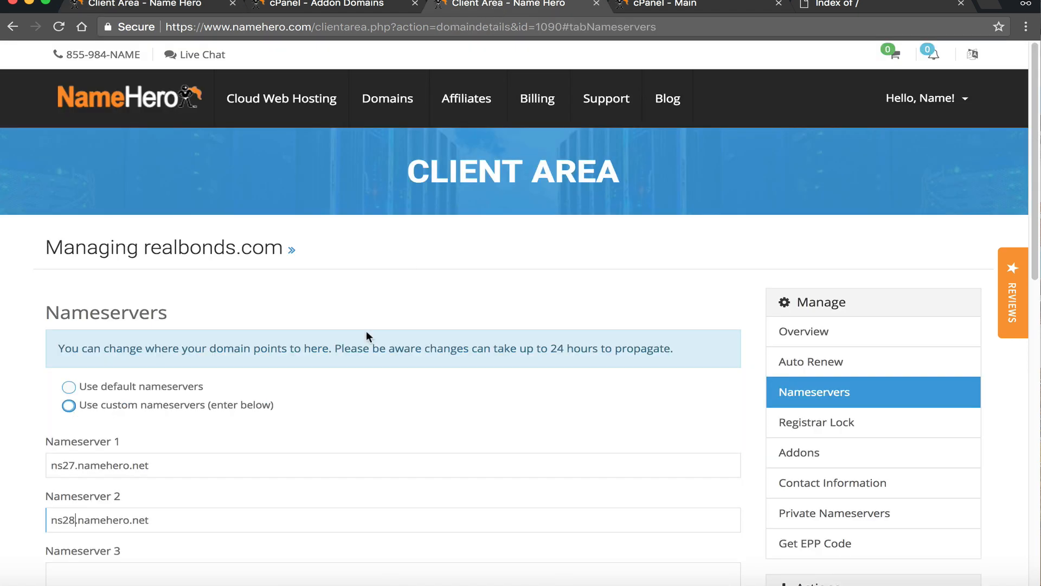
scroll(334, 360, "down", 5)
left_click(140, 462)
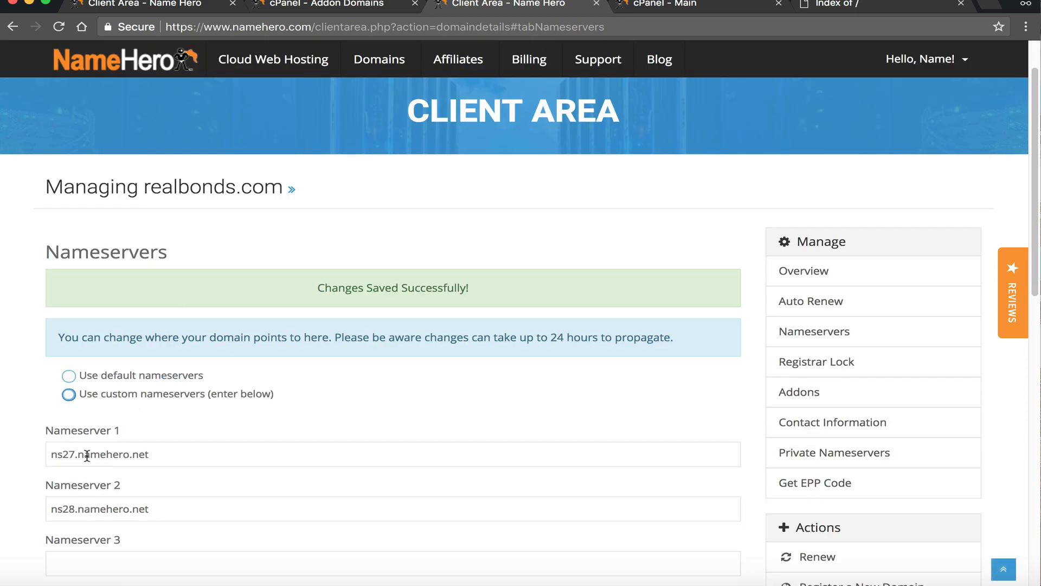
Step: Copy the domain name realbonds.com, load the site in the spare cPanel browser tab and reload it to check what it serves
left_click_drag(143, 188, 280, 189)
right_click(275, 182)
left_click(305, 212)
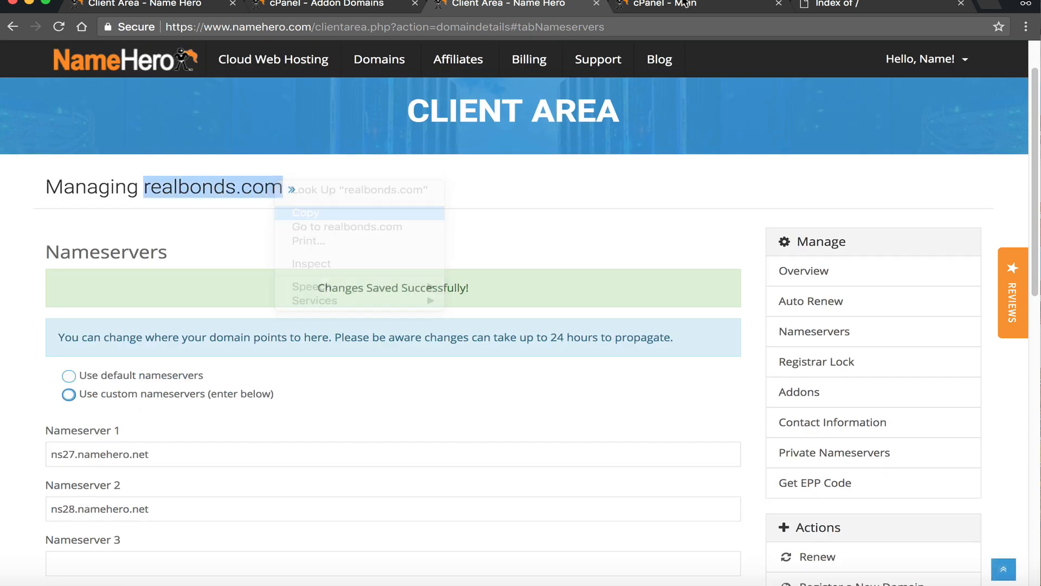
left_click(684, 3)
left_click(590, 26)
right_click(590, 27)
left_click(524, 150)
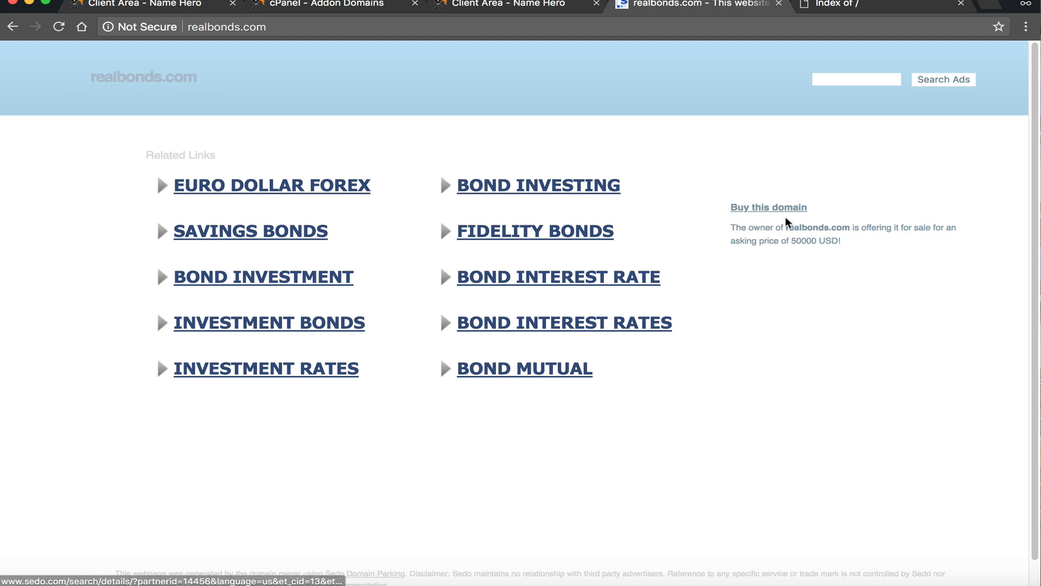
left_click(59, 29)
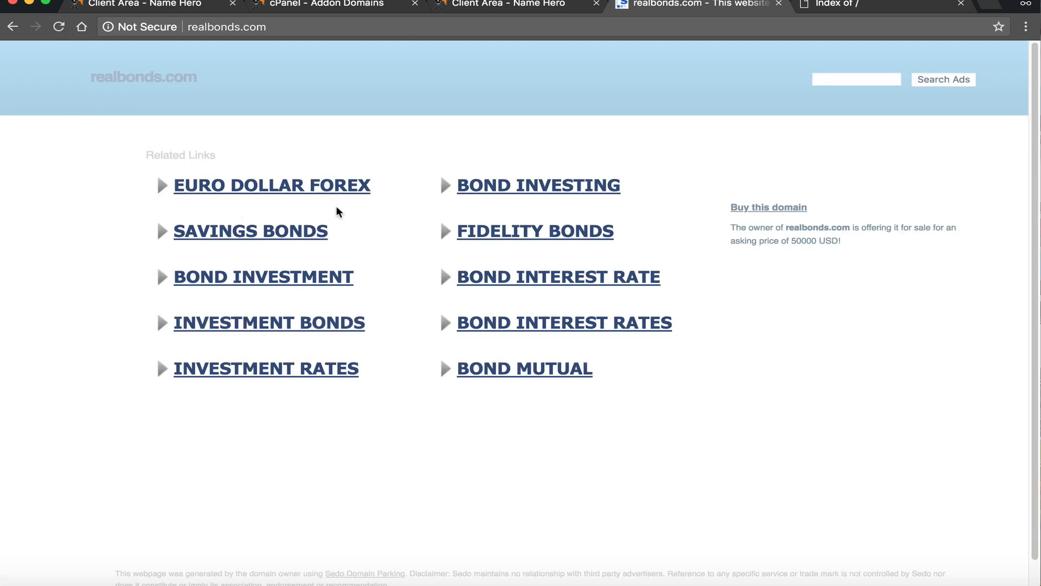
Step: Recheck the realbonds.com addon domain entry and its saved nameservers, and look at the live site again
left_click(353, 6)
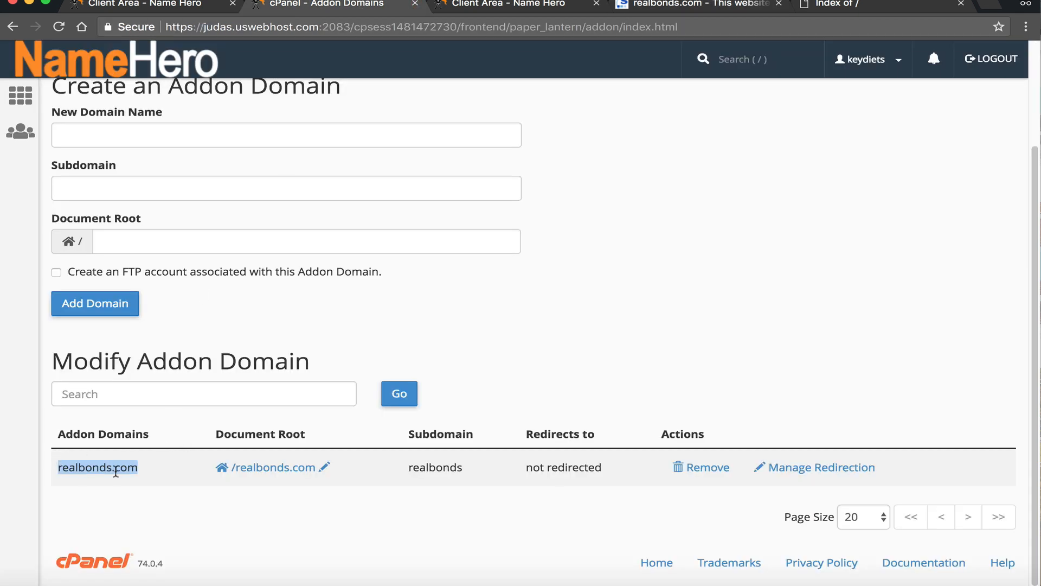
left_click_drag(129, 467, 122, 466)
left_click(457, 12)
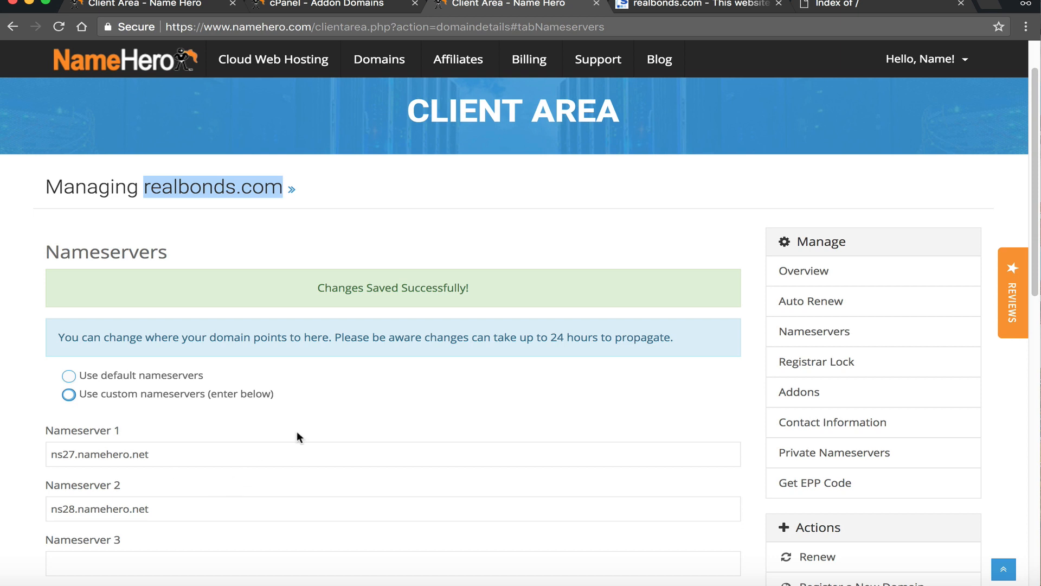
left_click(275, 217)
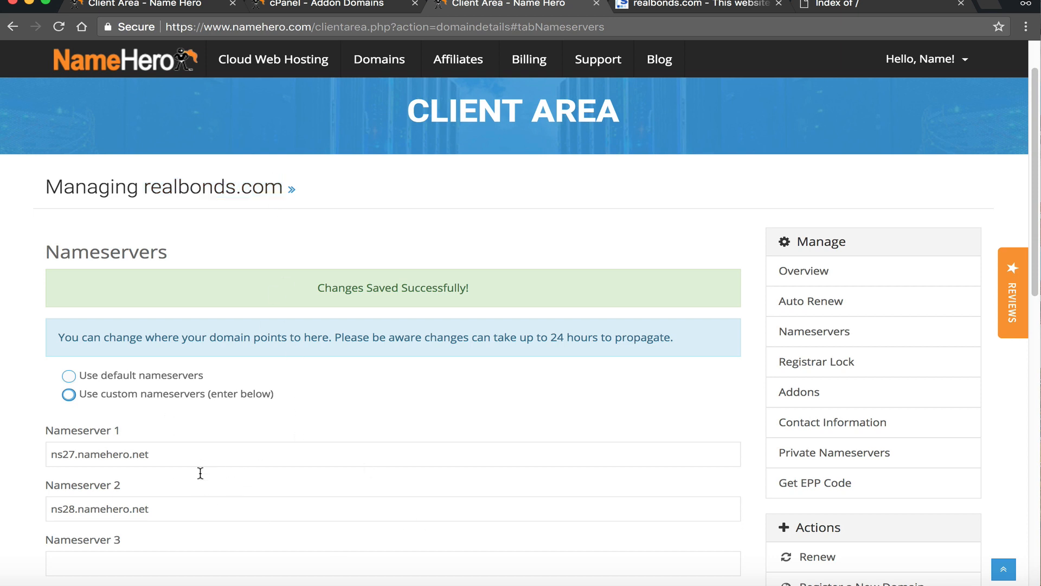
left_click(663, 8)
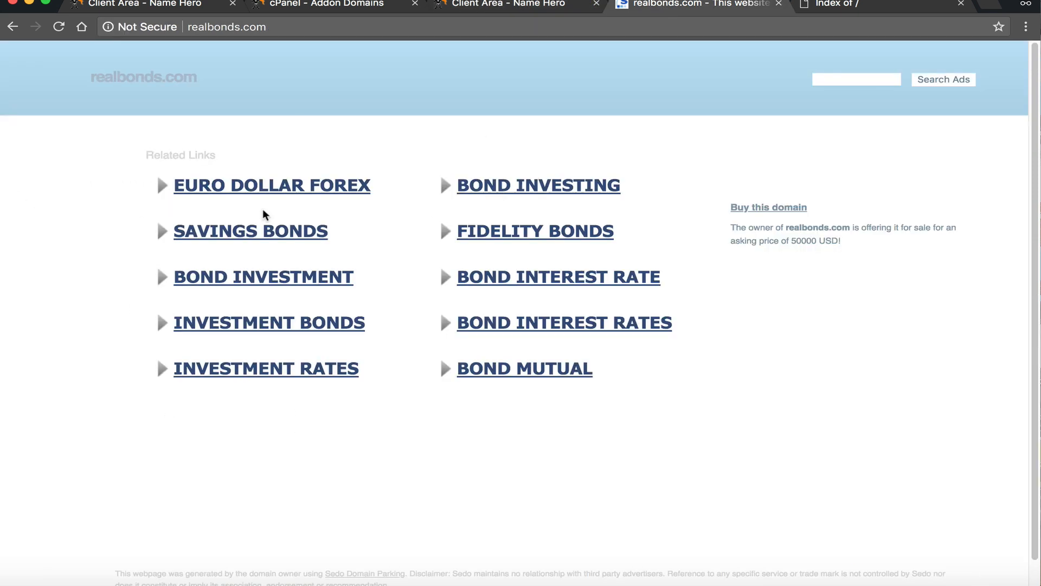
left_click(461, 8)
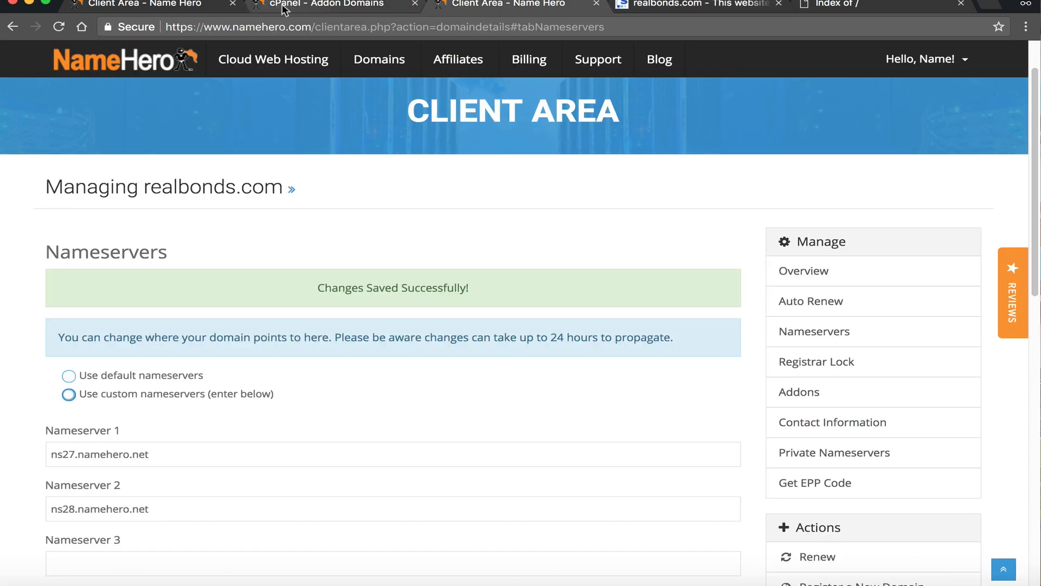
Step: Return from Addon Domains to the cPanel home page and open the WordPress installation form in Softaculous
left_click(284, 7)
scroll(286, 298, "up", 4)
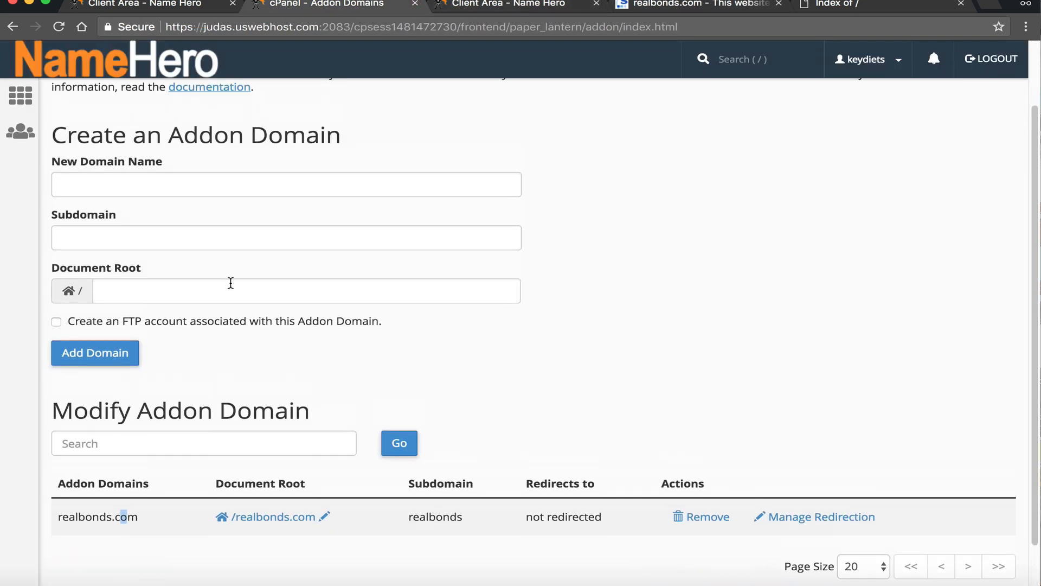
left_click(147, 67)
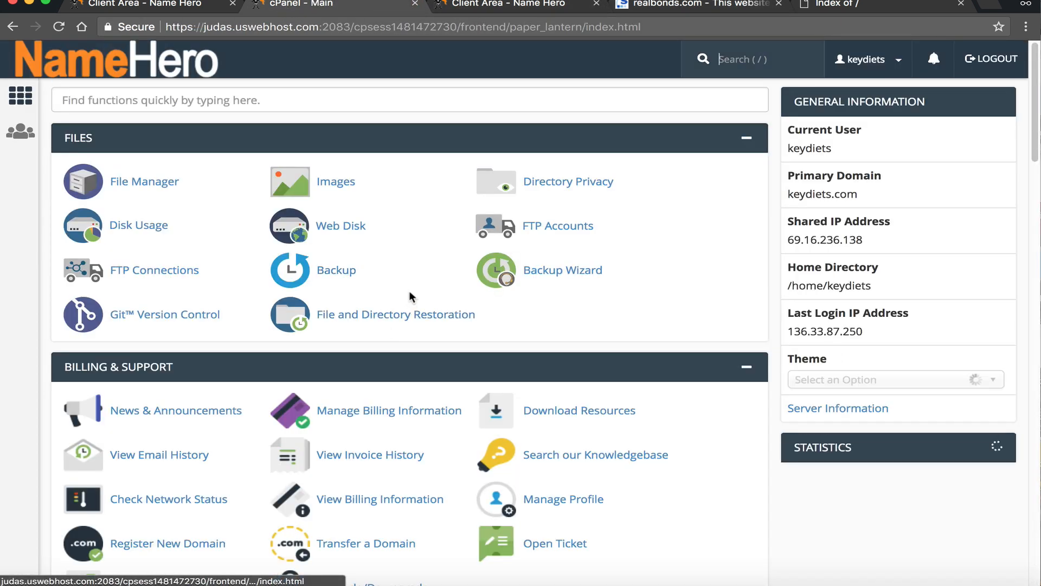
scroll(377, 333, "down", 20)
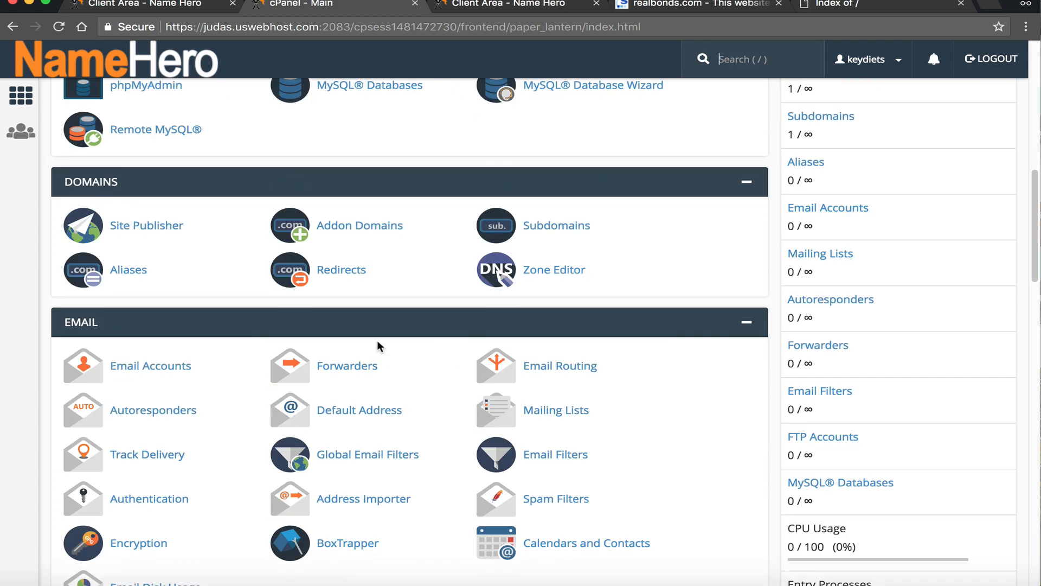
scroll(369, 369, "down", 15)
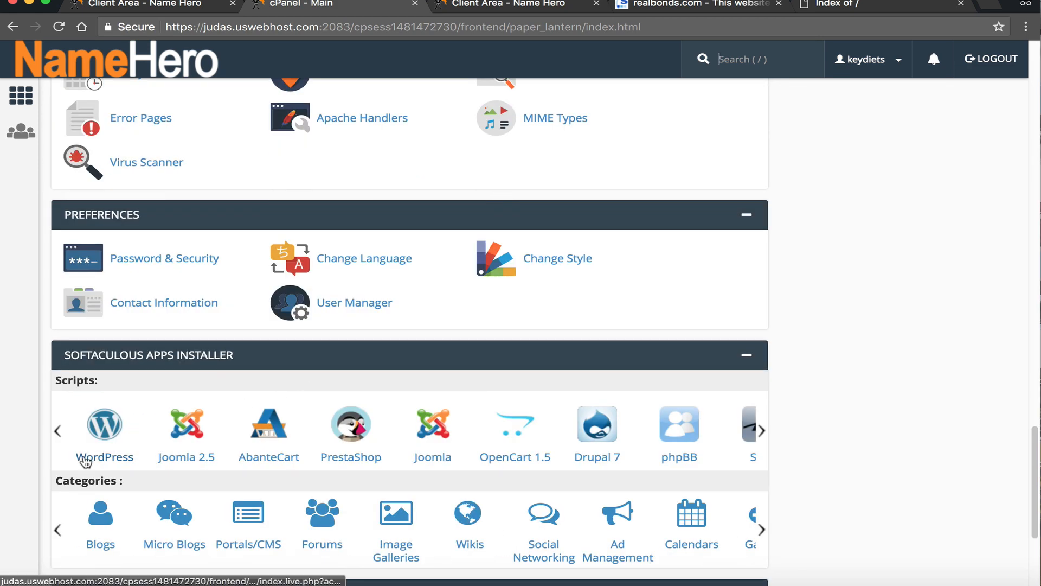
left_click(85, 461)
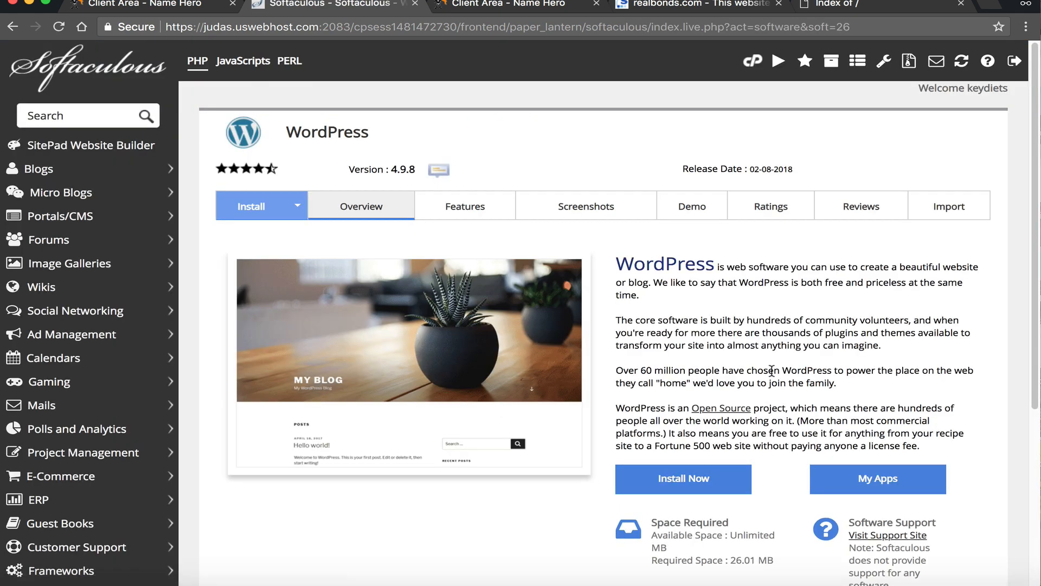
left_click(691, 470)
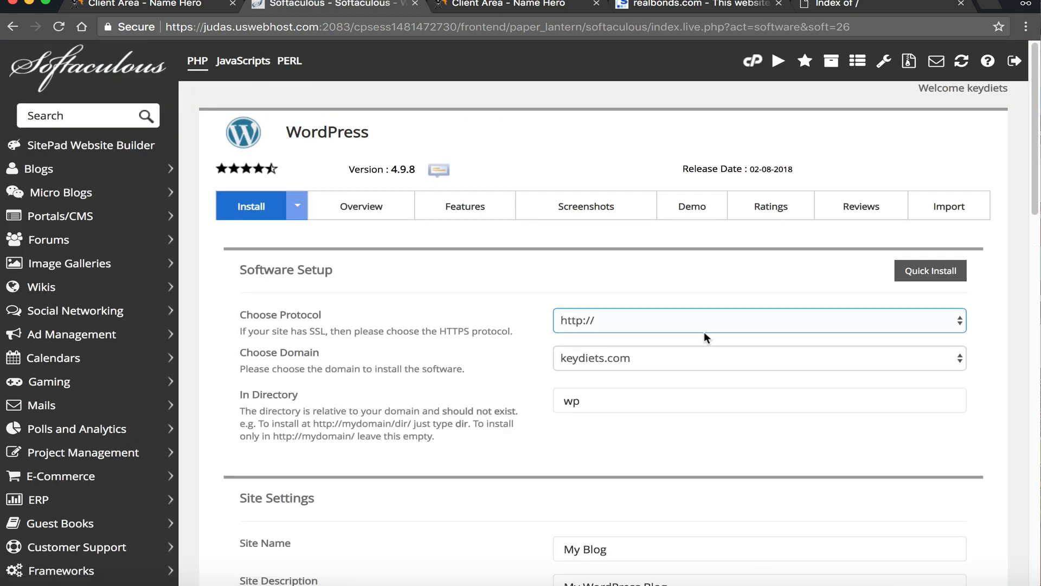
left_click(627, 355)
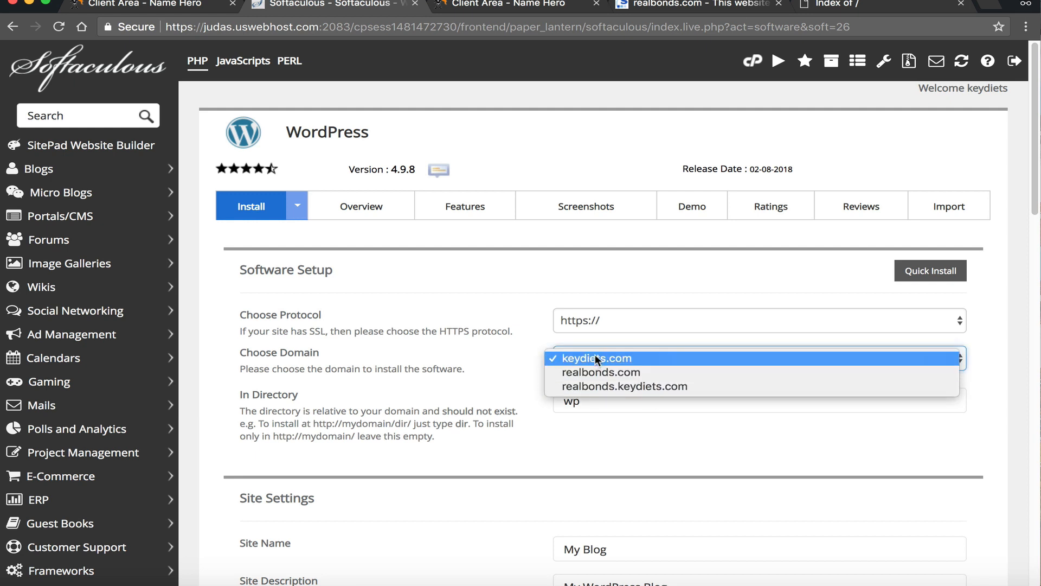
left_click(621, 370)
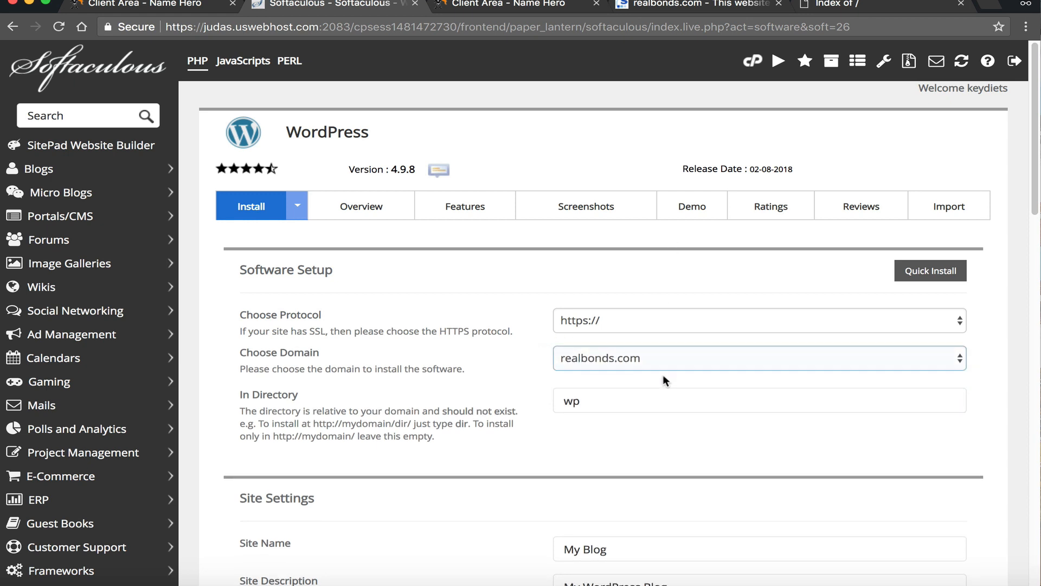
left_click(686, 361)
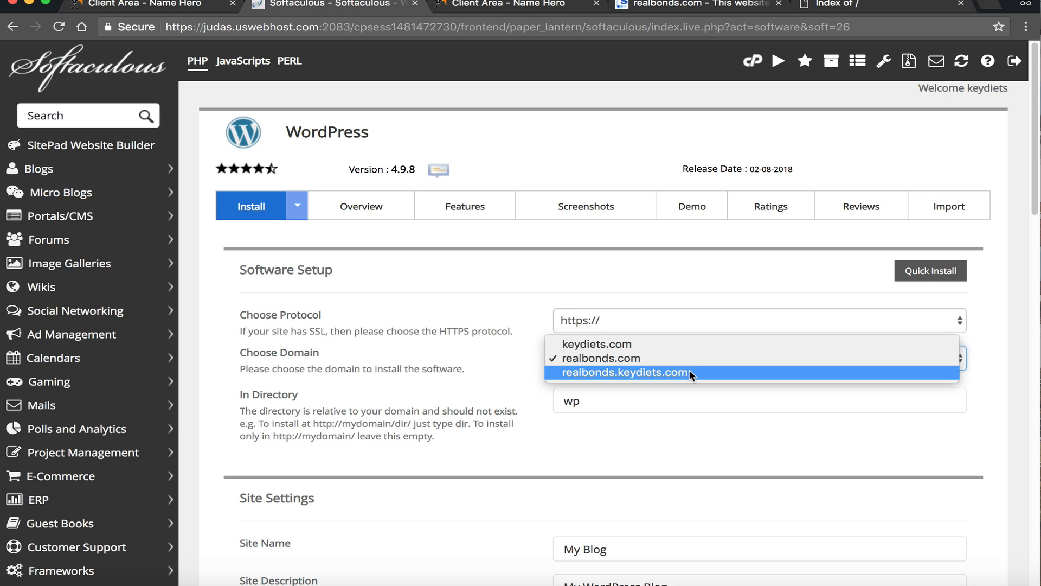
left_click(596, 359)
Step: Clear the wp installation directory so that WordPress targets the root of realbonds.com
left_click(582, 402)
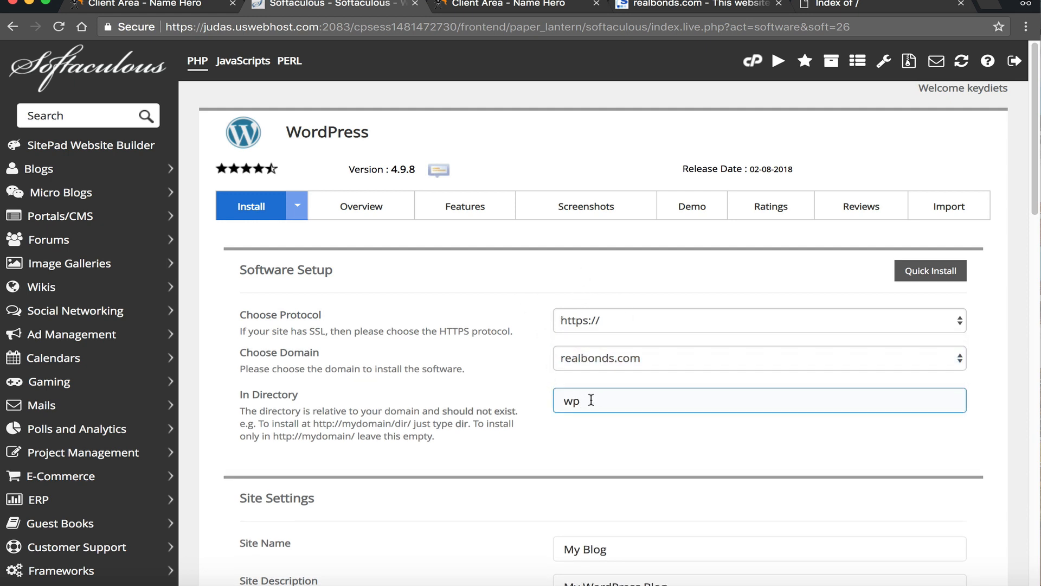
mouse_move(563, 400)
left_mouse_down()
mouse_move(593, 400)
mouse_move(560, 397)
left_mouse_up()
key("BackSpace")
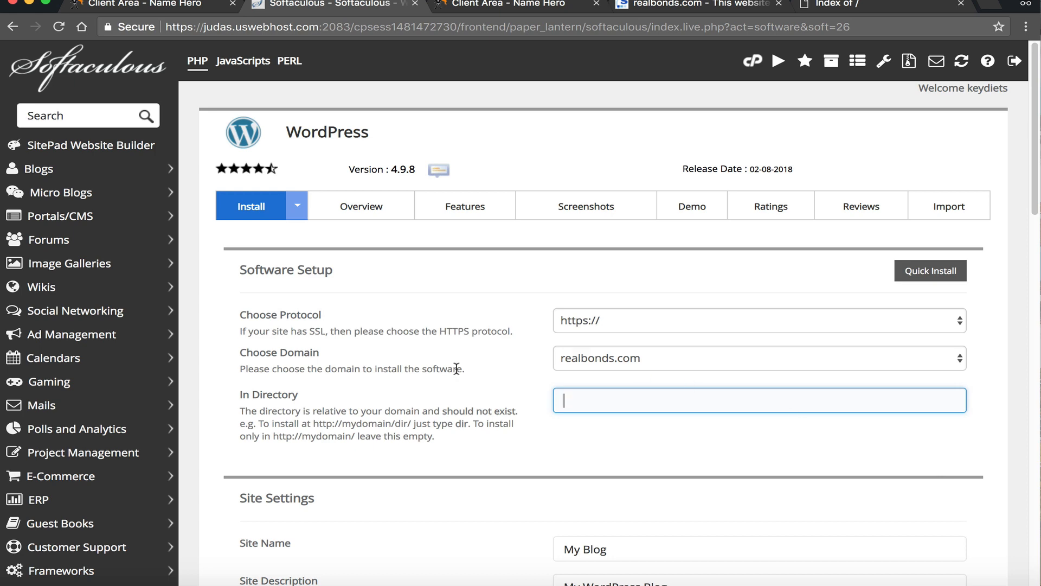
left_click(546, 389)
left_click(585, 396)
left_click(575, 378)
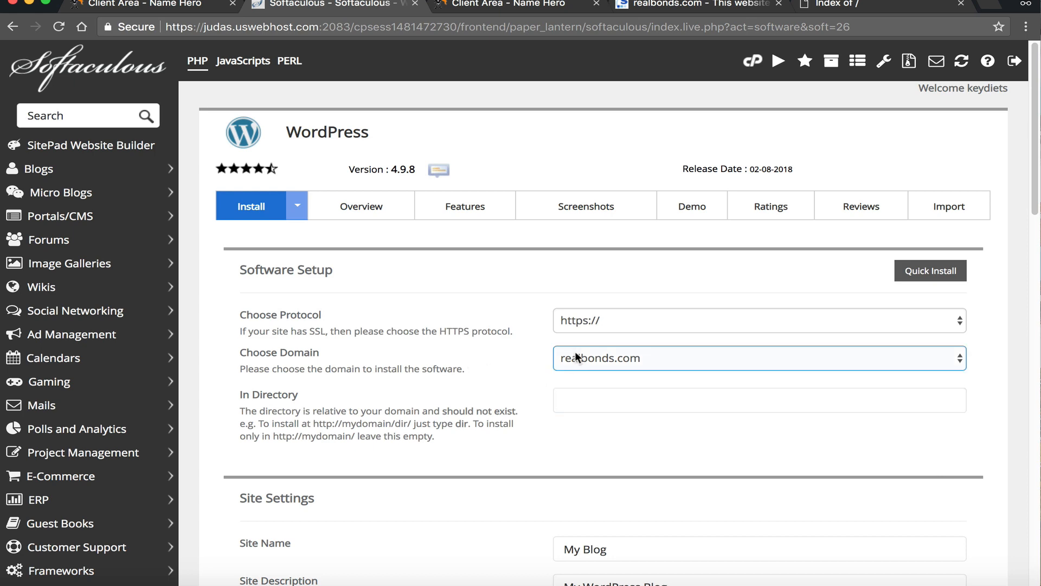
Step: Review the remaining WordPress installation settings, and revisit the hosting details and the nameserver page of realbonds.com
scroll(572, 353, "down", 15)
scroll(584, 350, "down", 5)
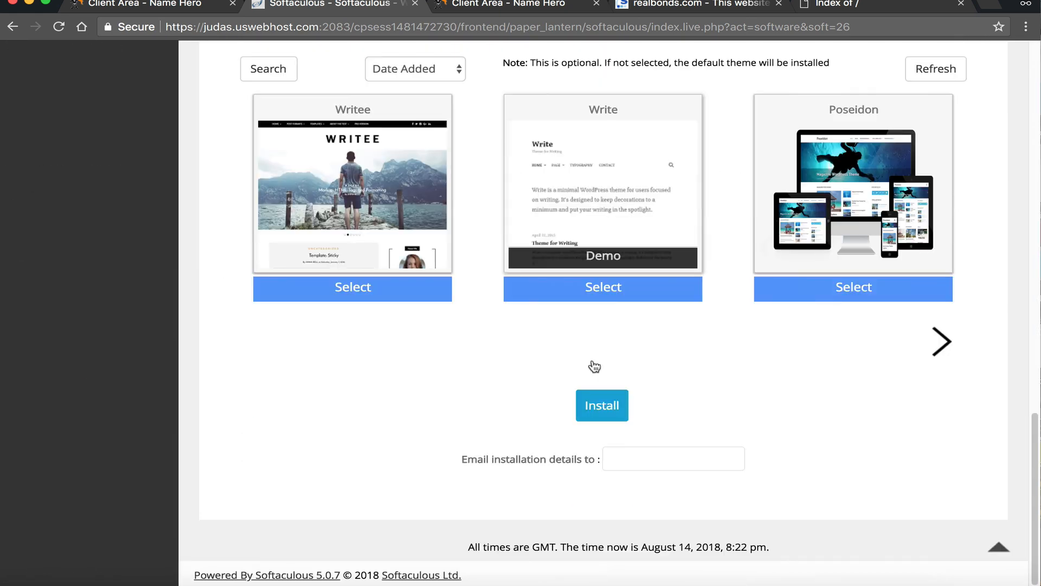
scroll(590, 360, "up", 15)
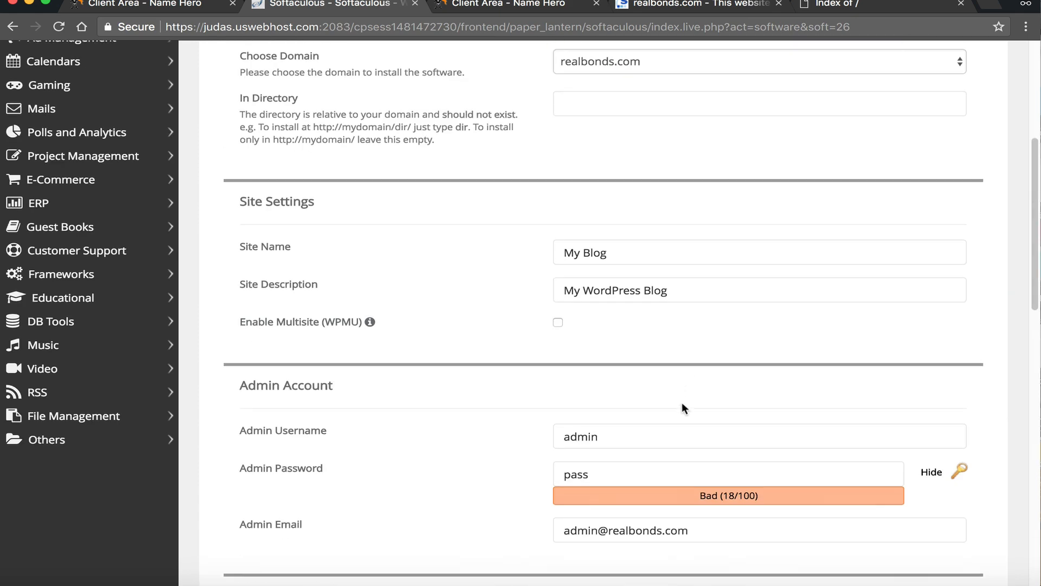
scroll(562, 226, "up", 5)
left_click(192, 6)
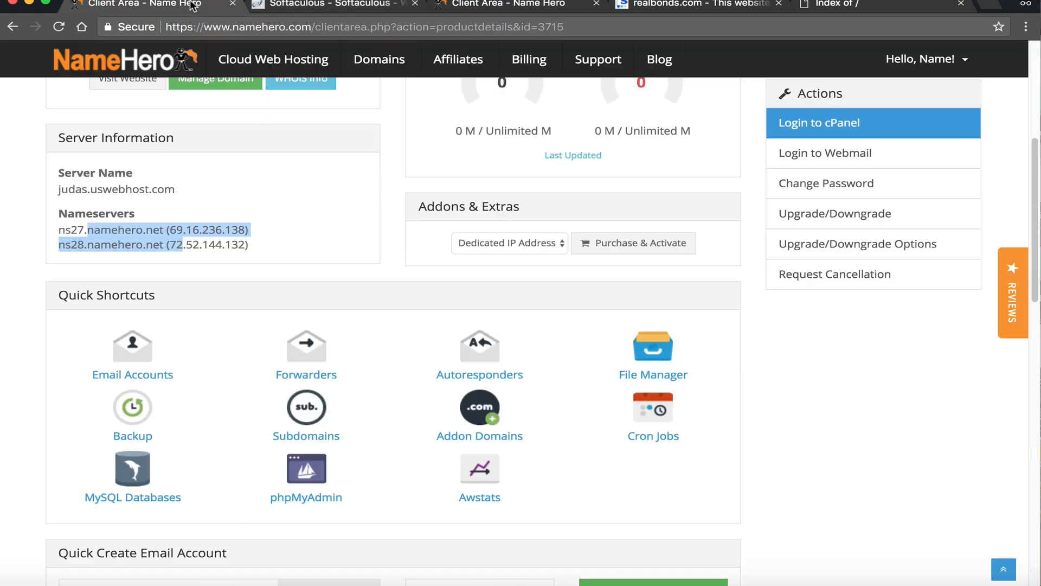
left_click(496, 10)
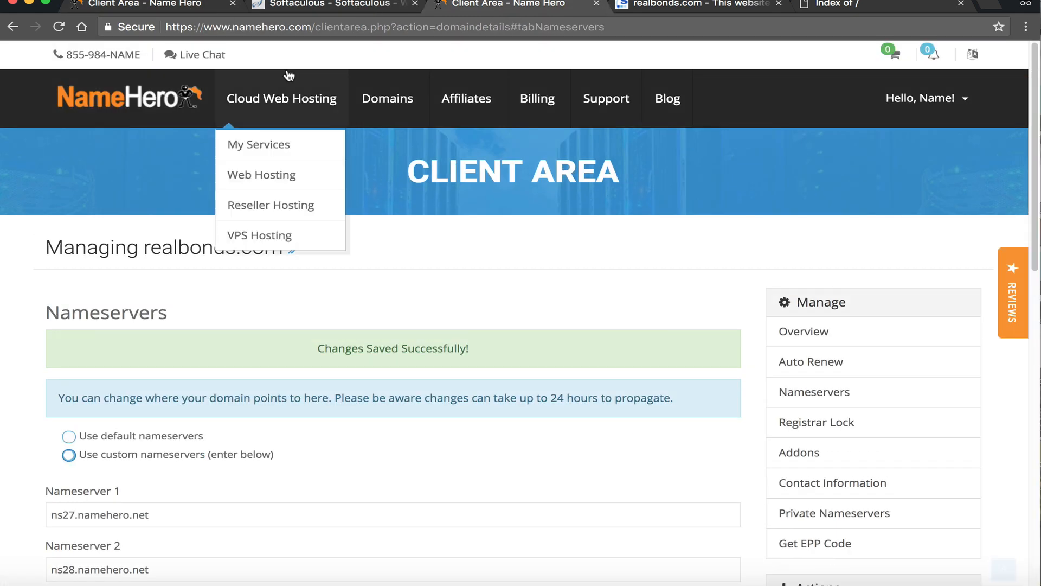
left_click(331, 4)
Step: Log in to cPanel from the keydiets.com hosting details, search for email and open the form for adding an email account
left_click(151, 4)
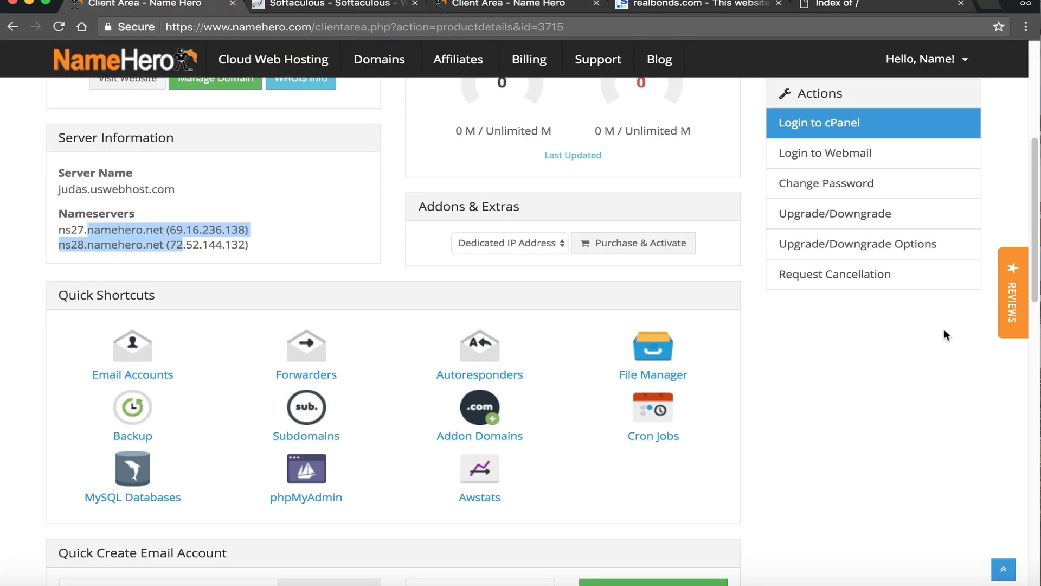
left_click(817, 109)
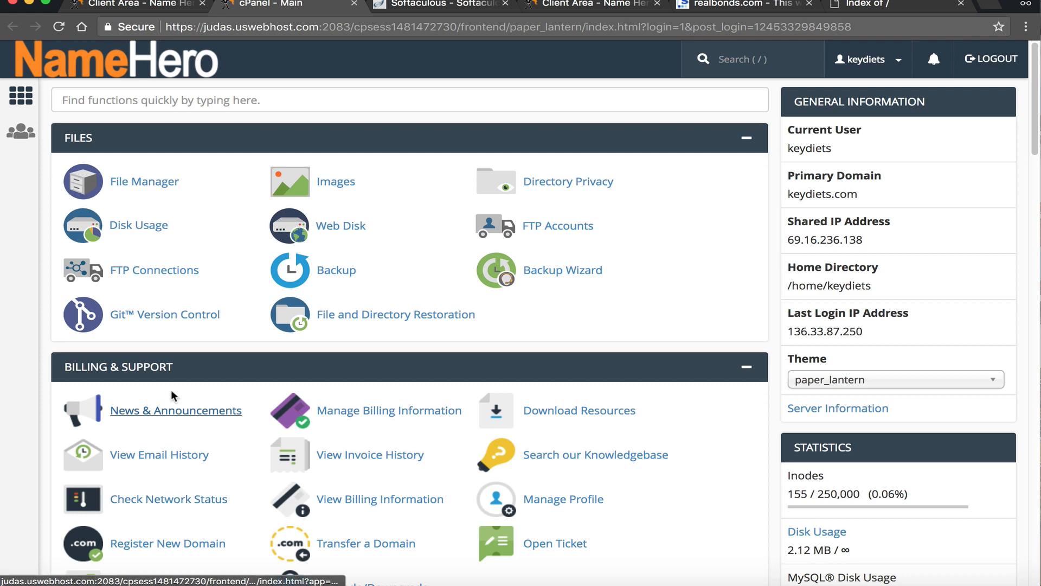
left_click(190, 102)
type("e")
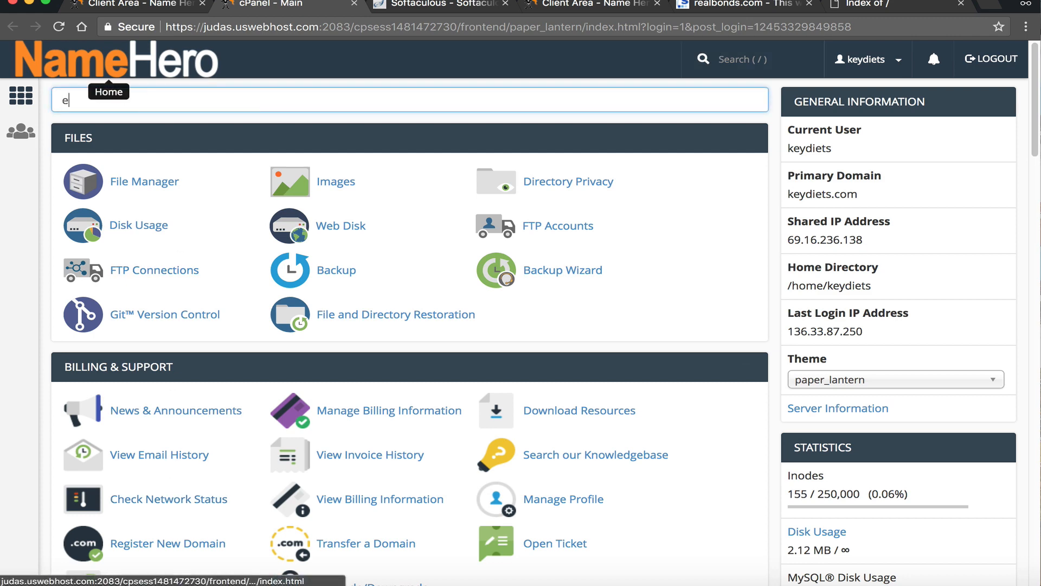
type("mai")
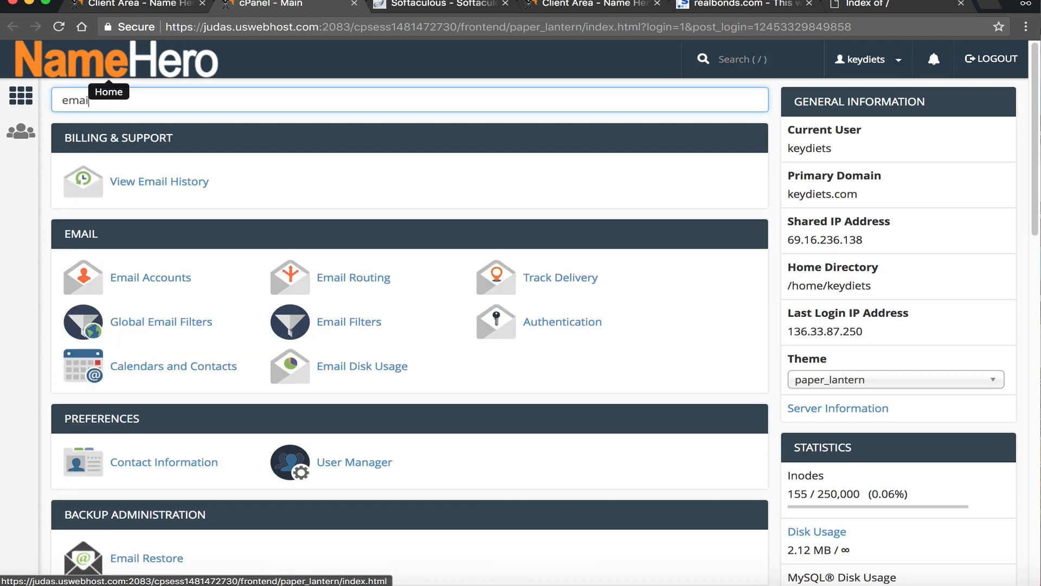
type("l")
left_click(130, 278)
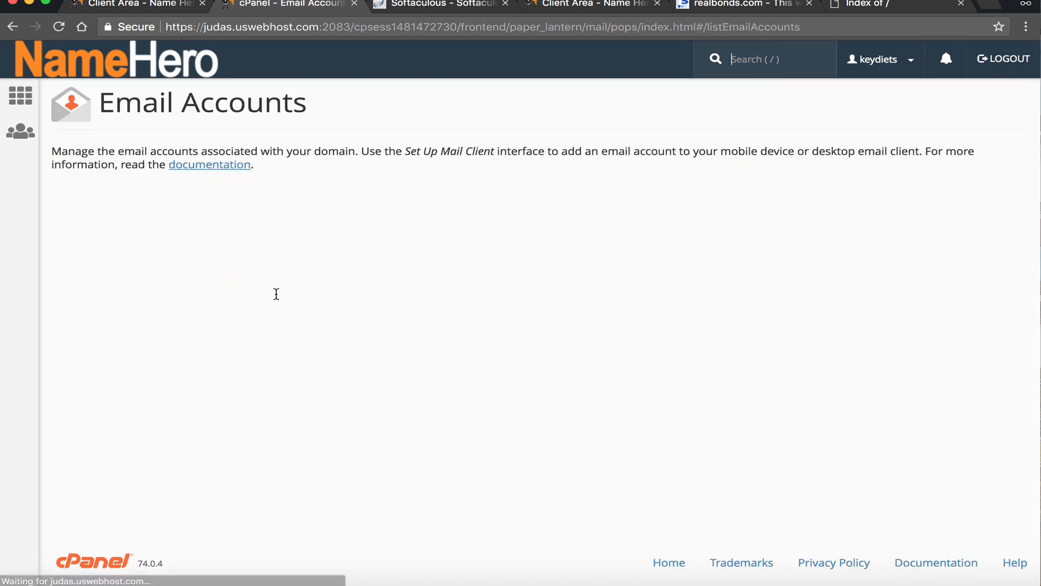
left_click(110, 290)
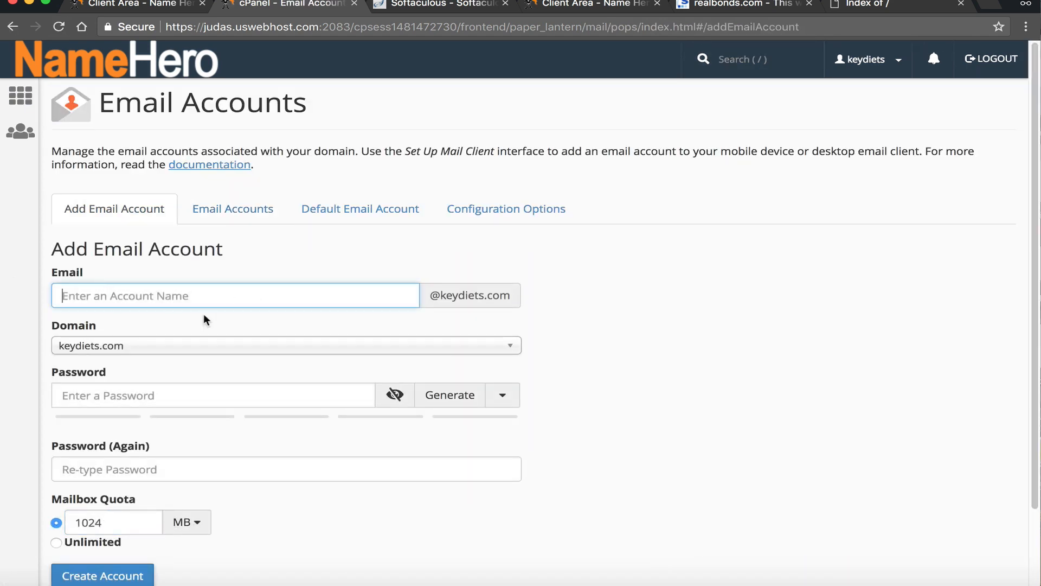
Step: Switch the new email account's domain between realbonds.com and keydiets.com, ending on realbonds.com
left_click(71, 346)
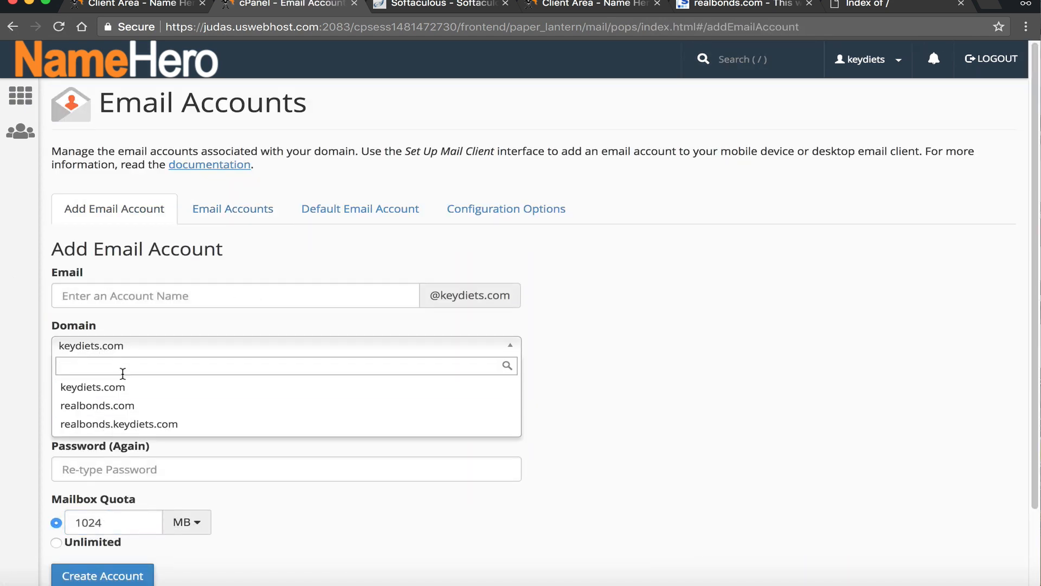
left_click(129, 406)
left_click(147, 353)
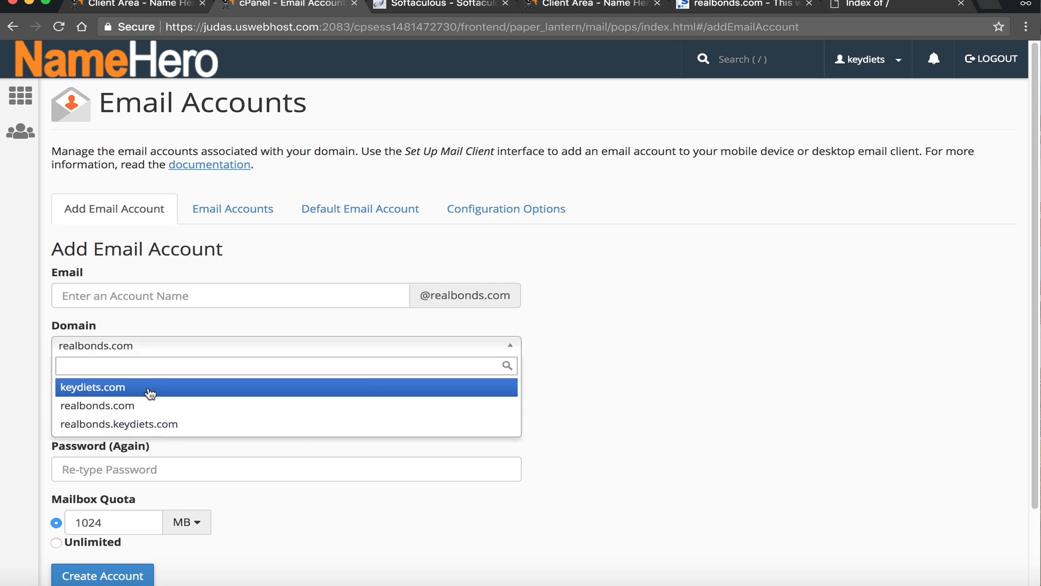
left_click(146, 387)
left_click(161, 345)
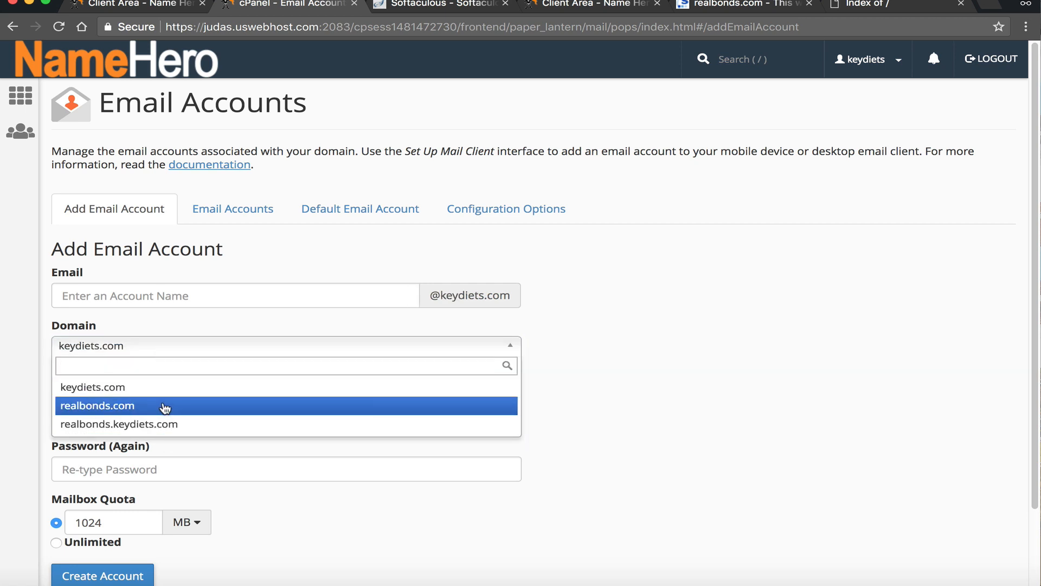
left_click(163, 405)
Step: Open File Manager from the cPanel home page and inspect the contents of the public_html and realbonds.com folders
left_click(108, 62)
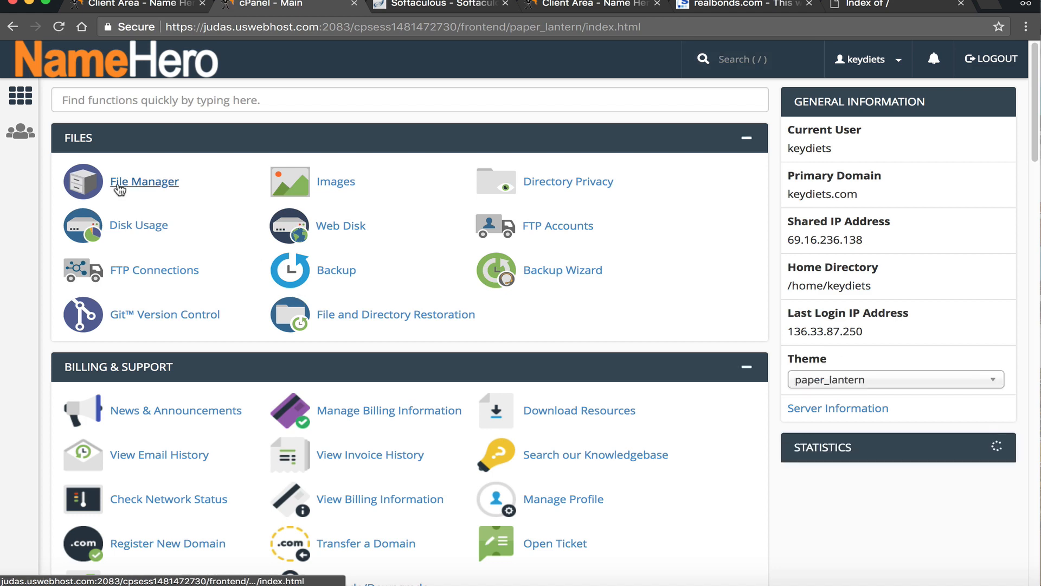
left_click(146, 181)
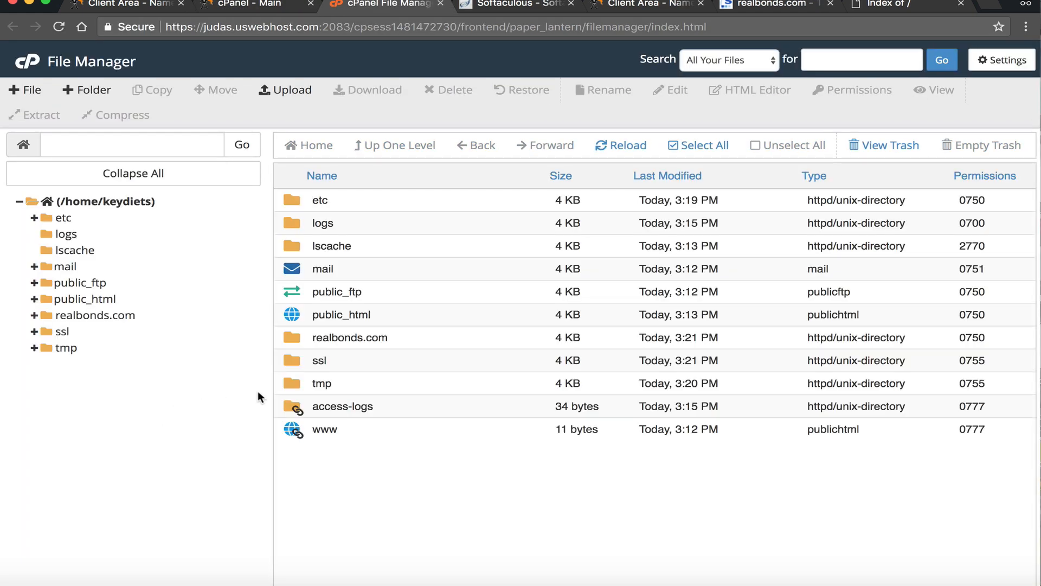
double_click(293, 315)
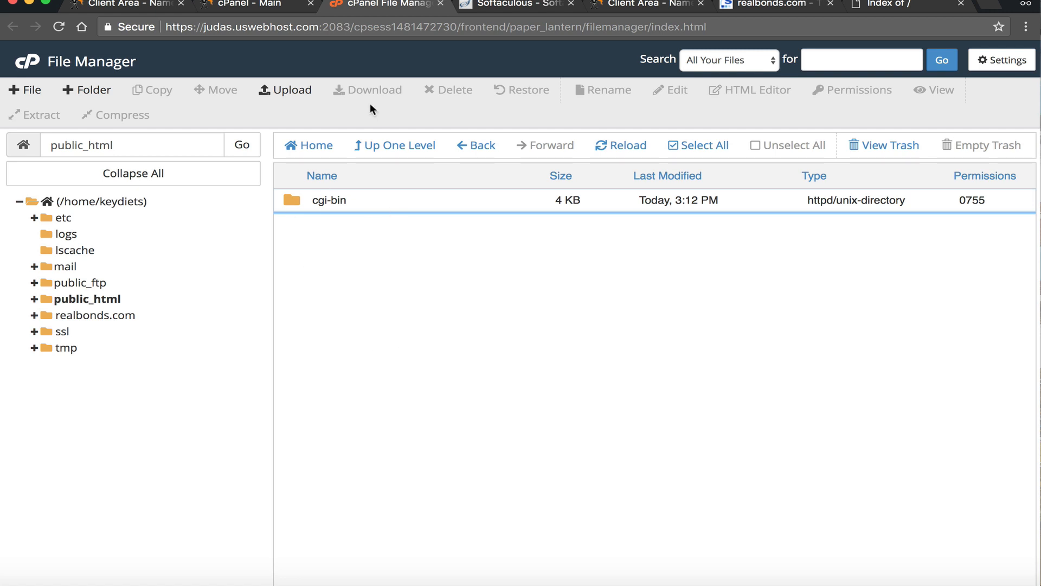
left_click(375, 142)
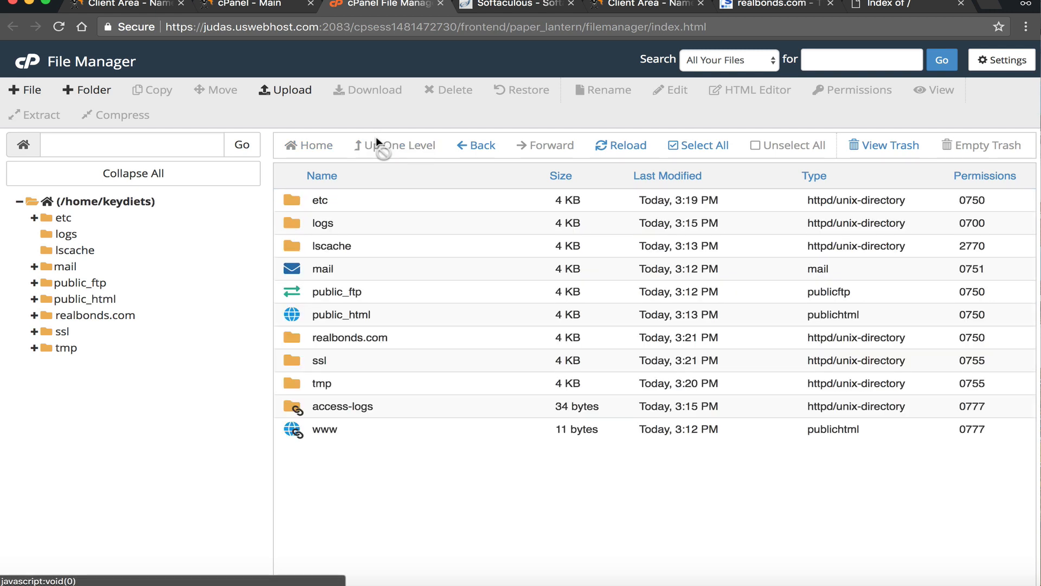
double_click(290, 336)
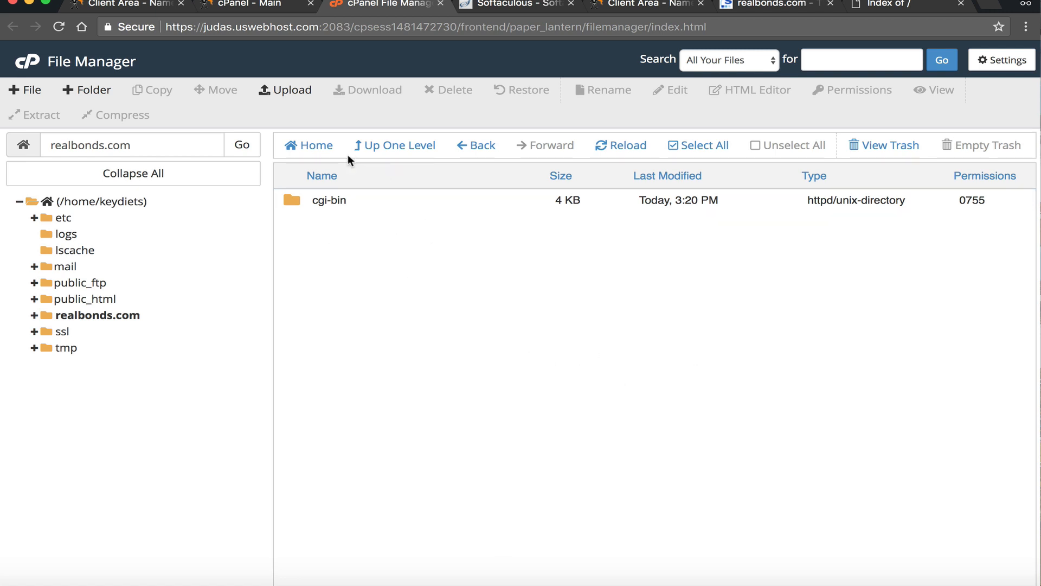
left_click(374, 145)
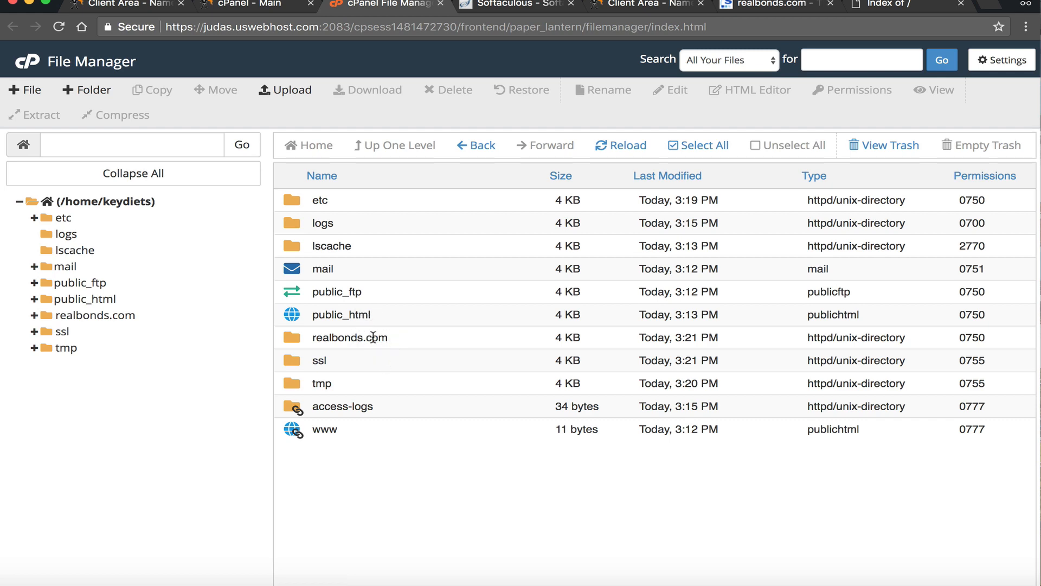
Step: Go back to the NameHero client area, open the Web Hosting page and compare the features and prices of its cloud plans
left_click(227, 7)
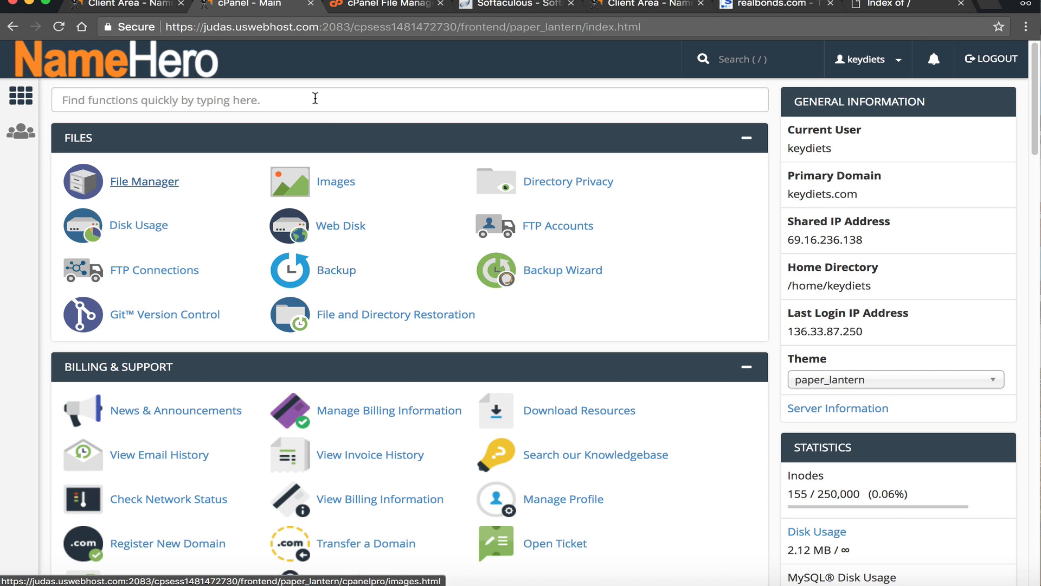
left_click(100, 6)
mouse_move(274, 59)
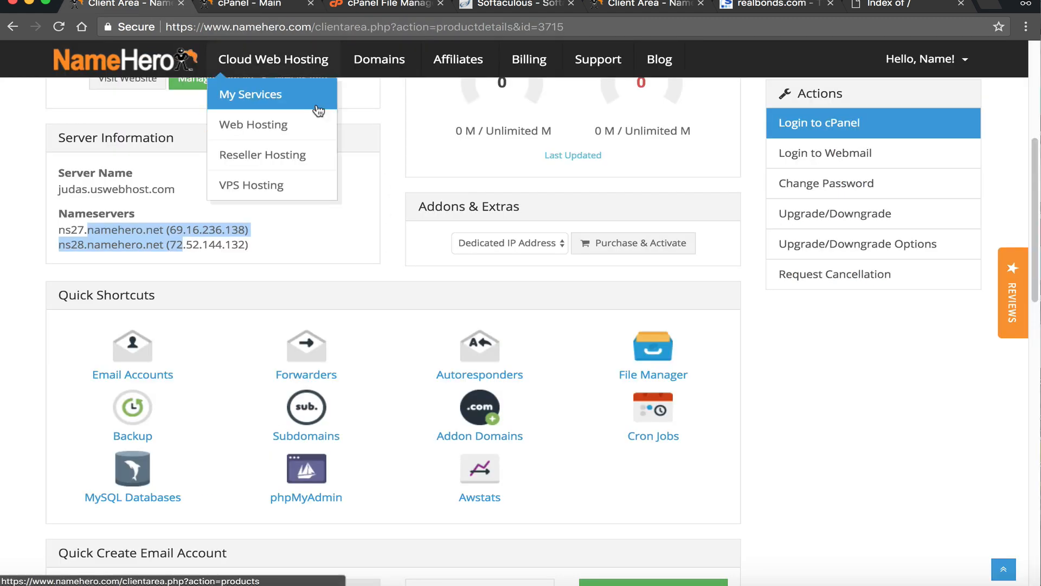
left_click(305, 131)
scroll(320, 358, "down", 5)
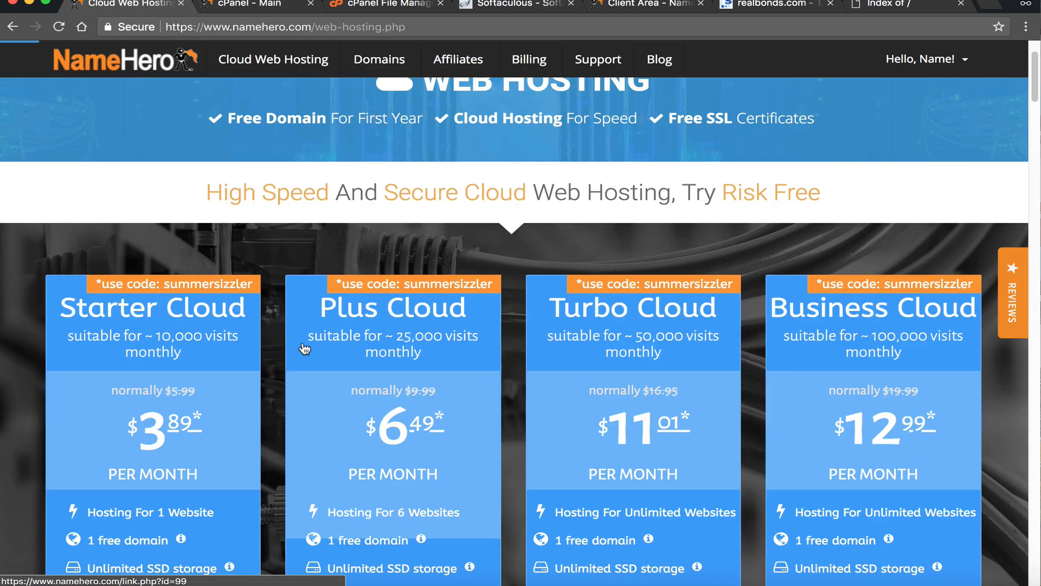
scroll(340, 367, "down", 3)
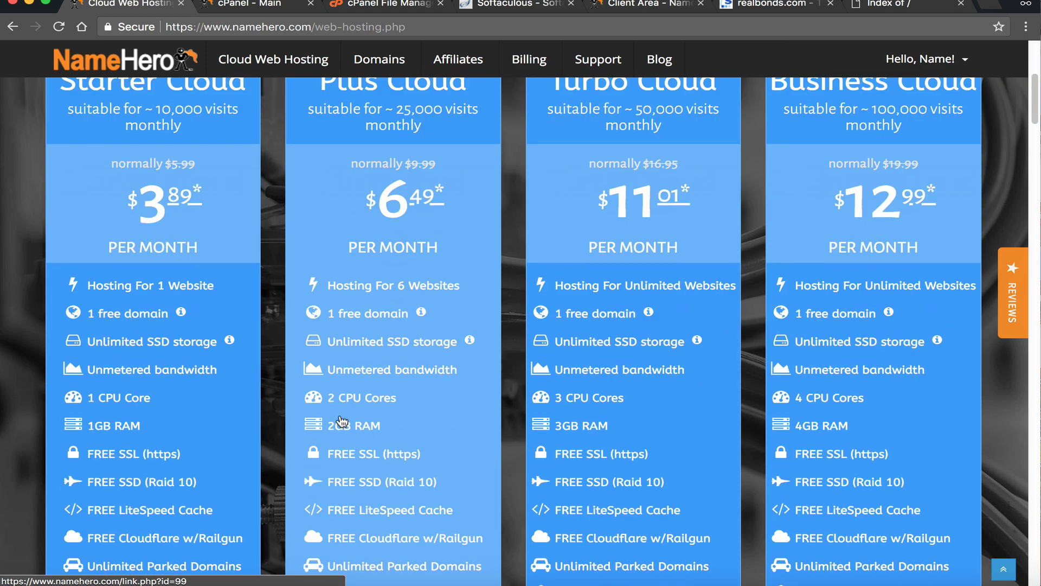
scroll(570, 466, "up", 1)
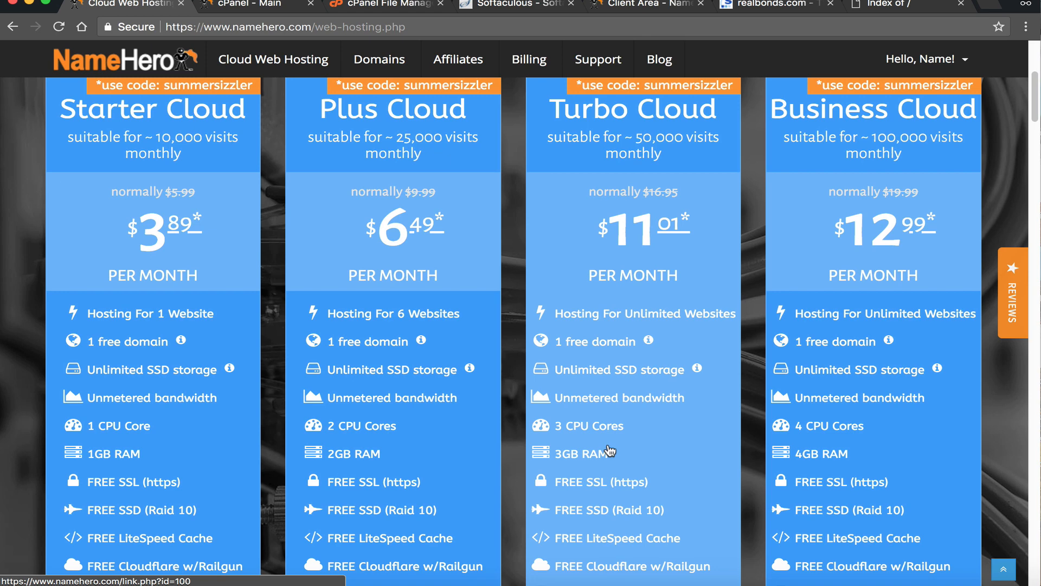
Step: Revisit File Manager, check the contents of public_html and return to the account's home directory
left_click(379, 4)
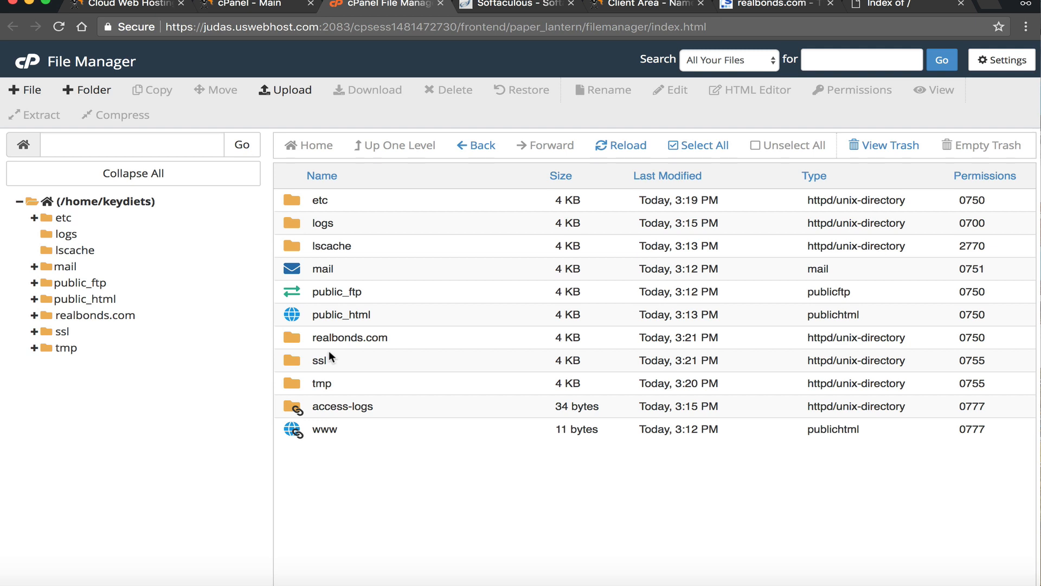
double_click(294, 313)
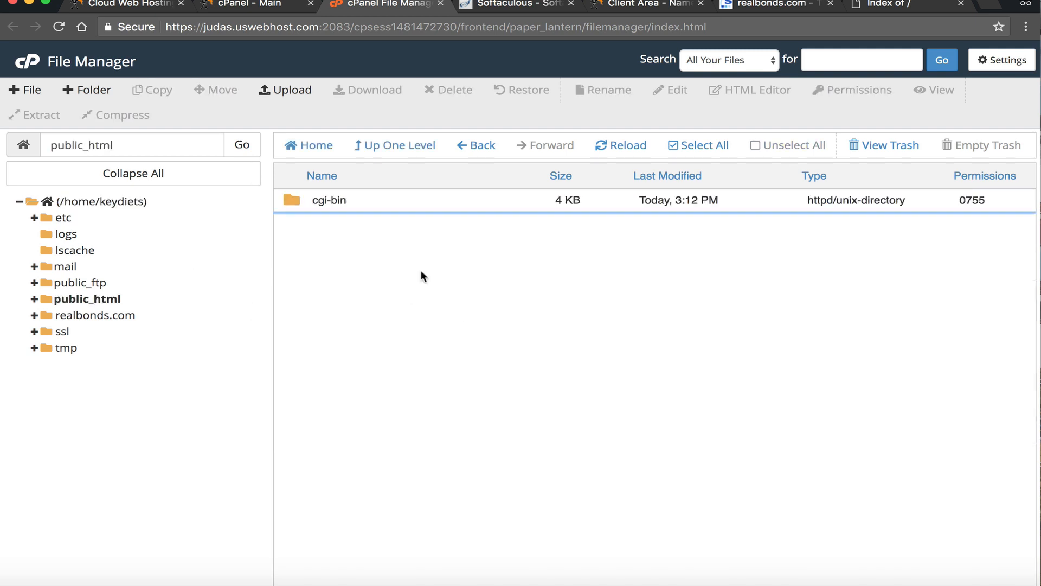
left_click(271, 5)
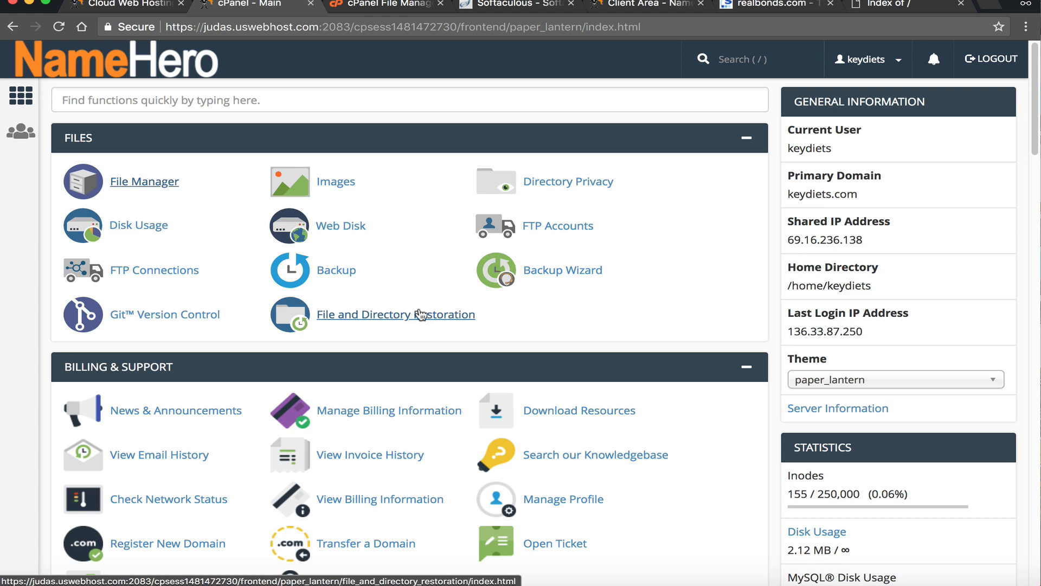
left_click(382, 5)
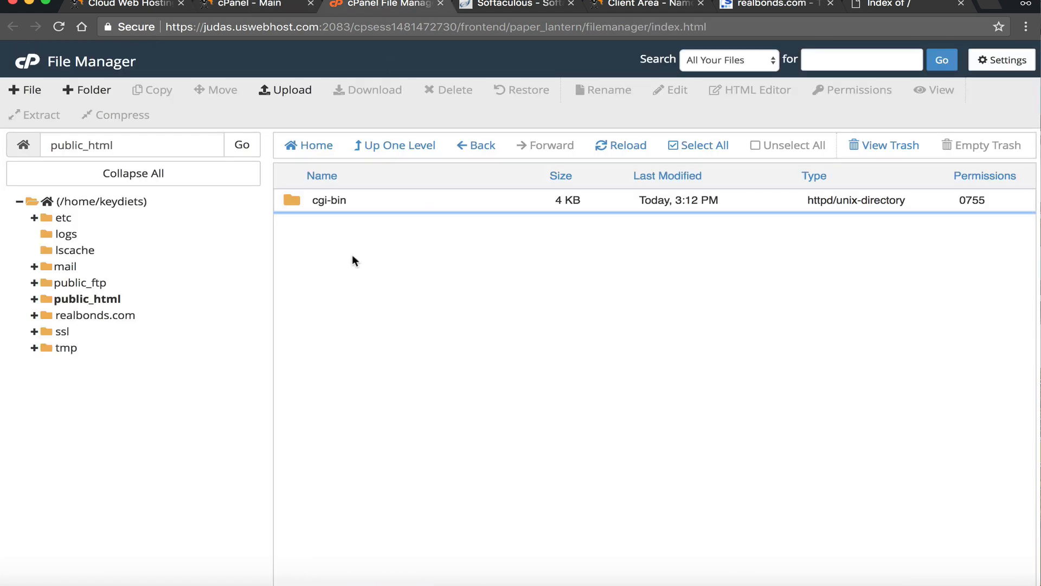
left_click(411, 145)
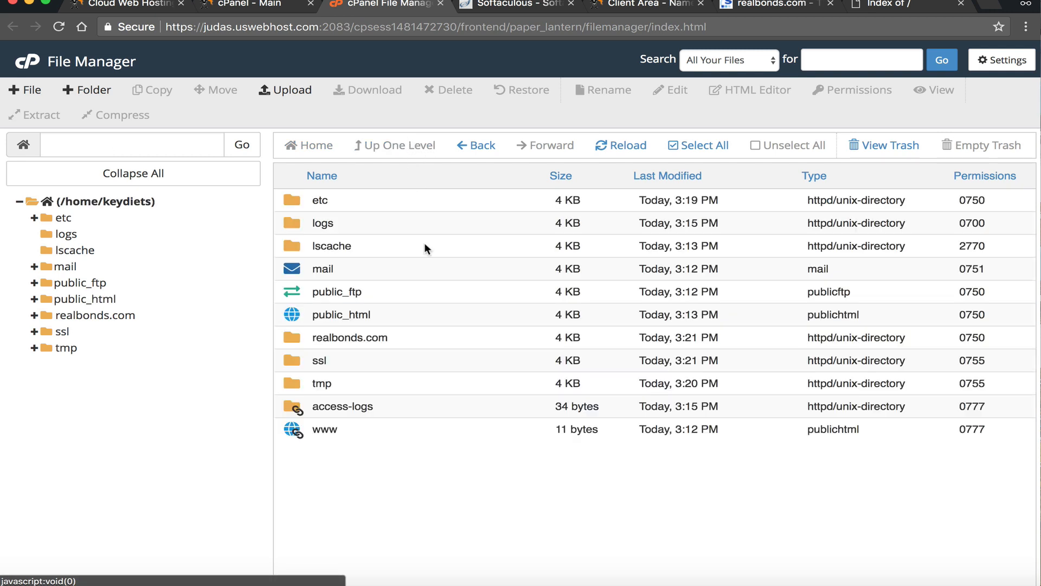
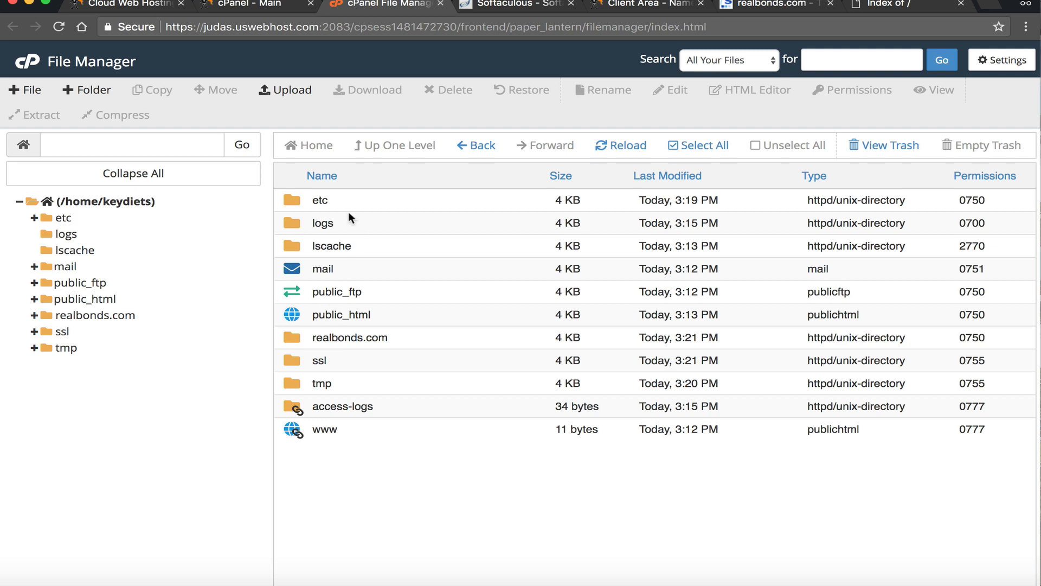
Step: Review the NameHero web hosting plans again, from the plan features up to the page heading
left_click(166, 6)
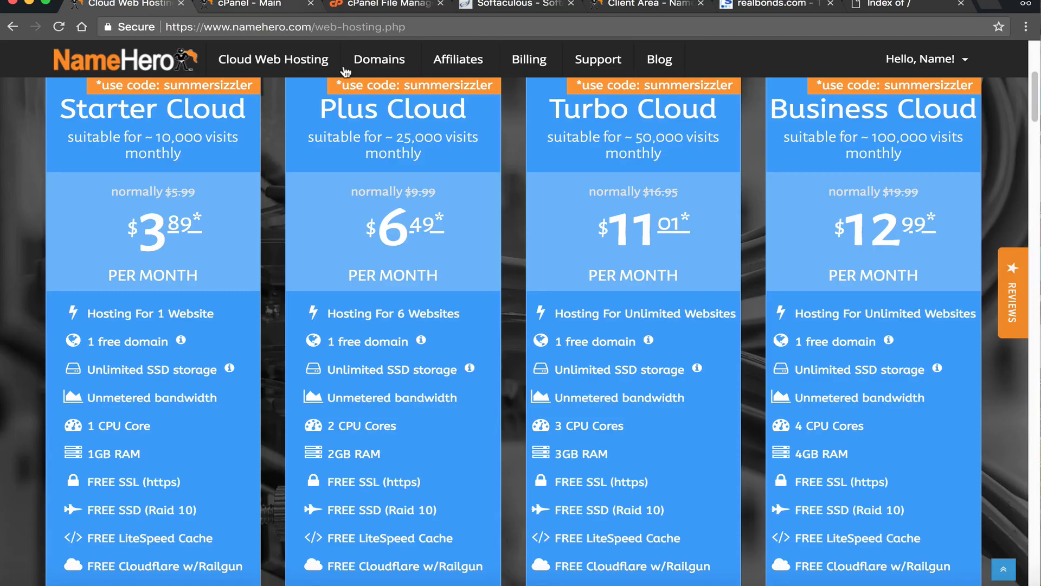
scroll(108, 328, "up", 2)
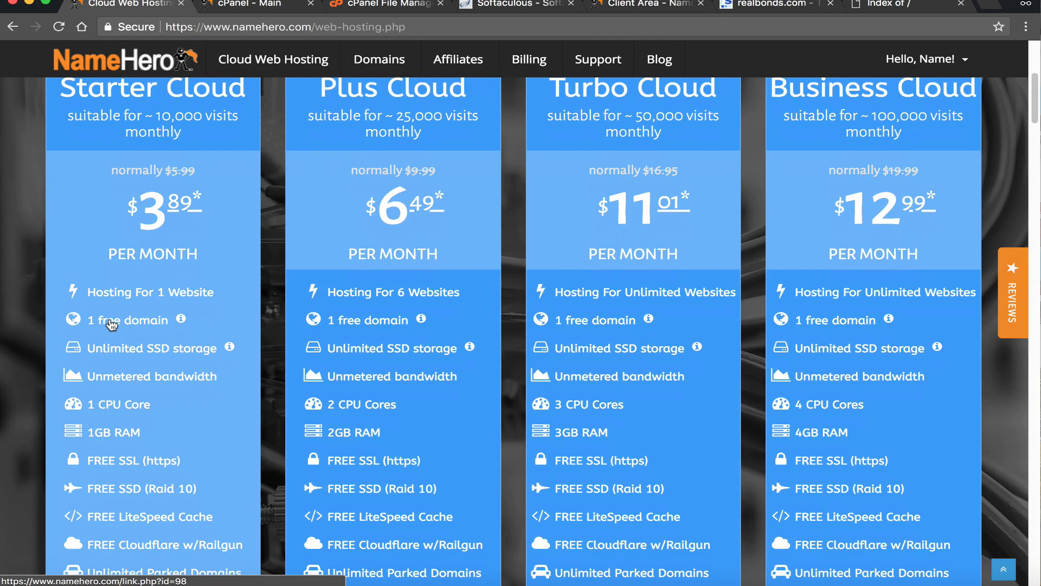
scroll(116, 350, "up", 5)
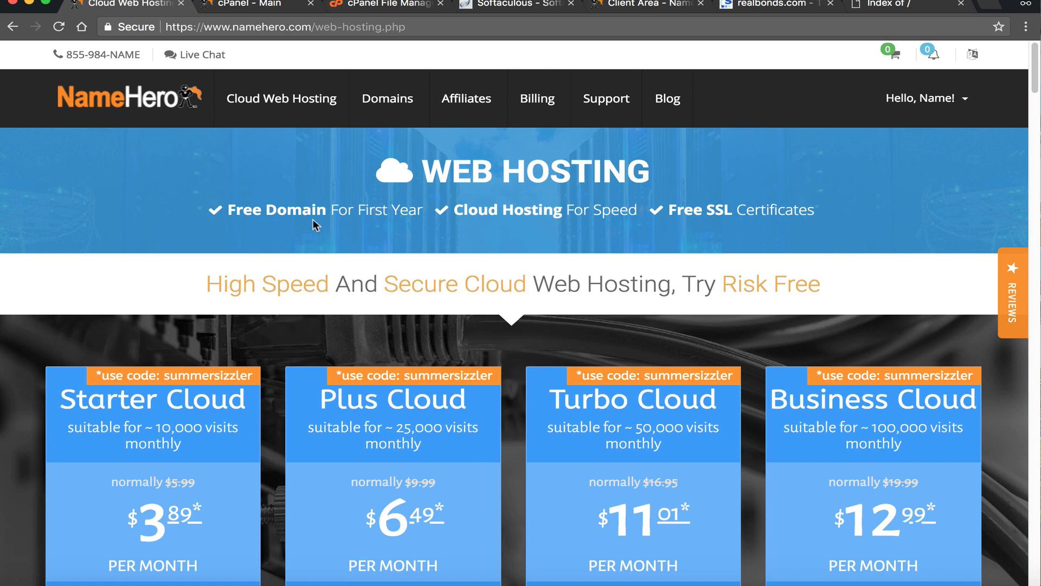
Step: Open the Reseller Hosting page and review the features of the Startup, Corporate and Entrepreneur plans
left_click(250, 109)
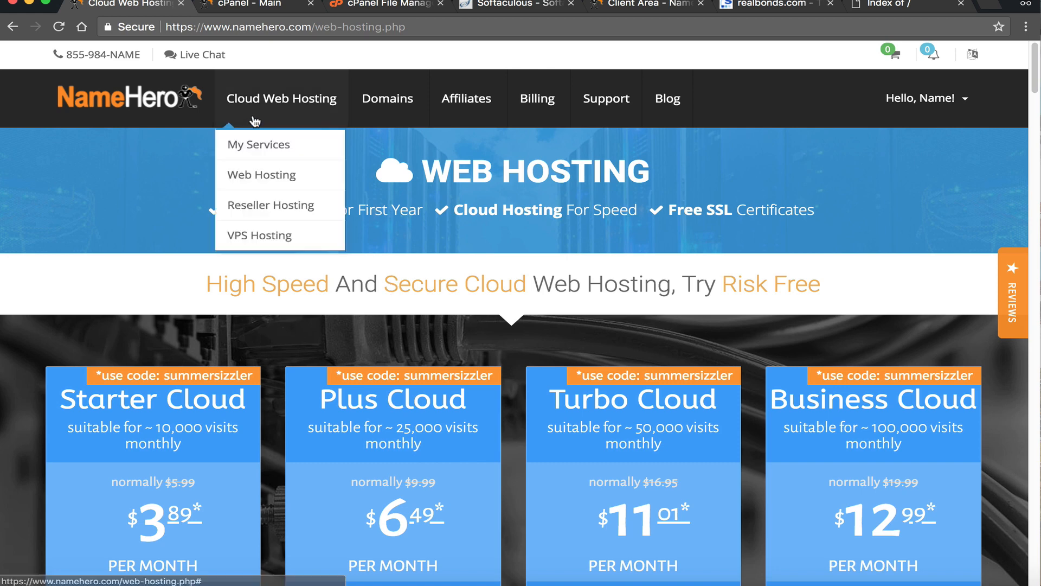
left_click(247, 205)
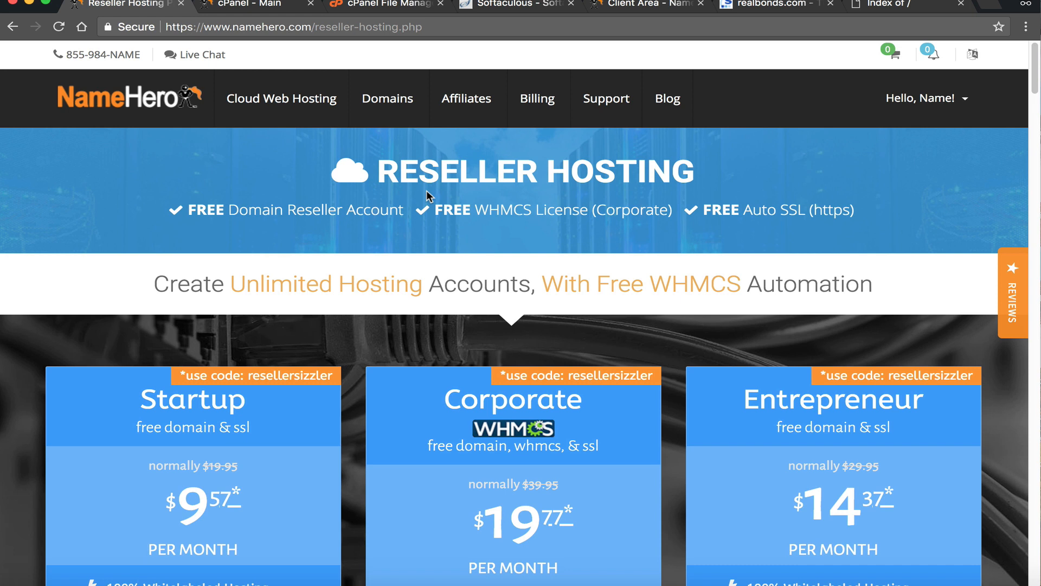
scroll(330, 233, "down", 3)
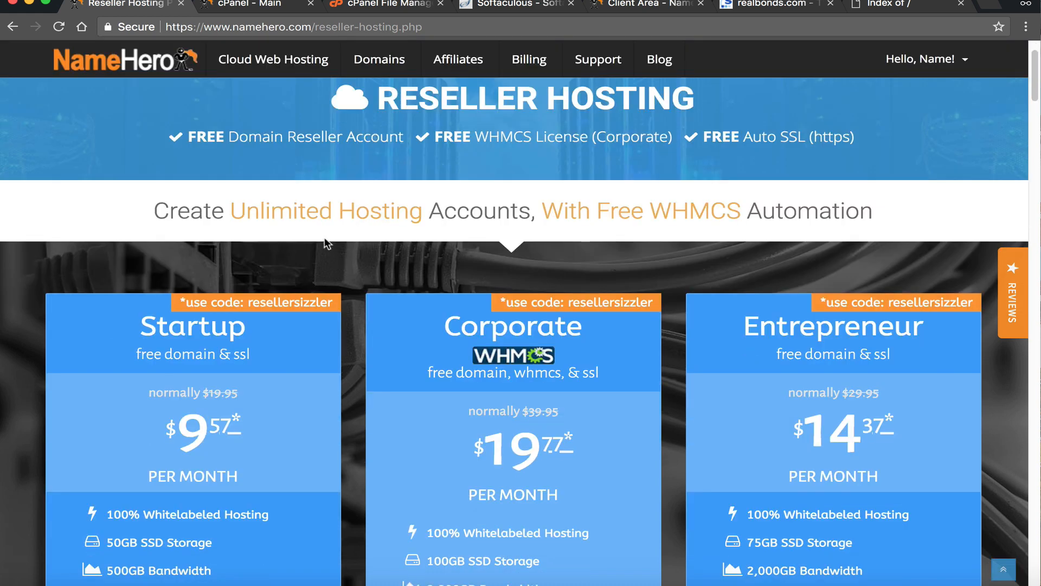
scroll(322, 247, "down", 2)
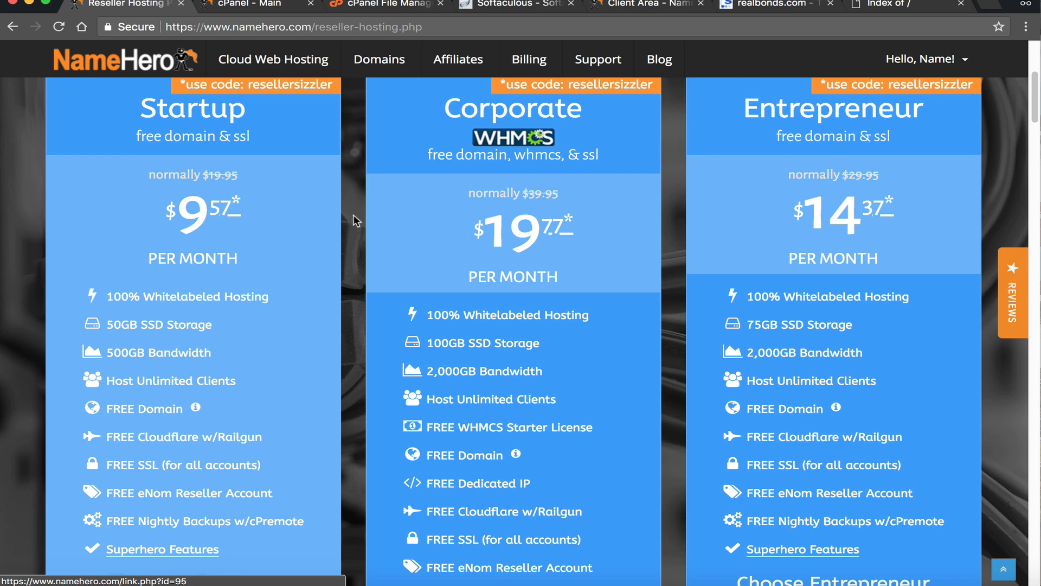
Step: Open the web hosting plans in a separate tab to compare with the reseller plans, and open the Startup reseller plan's order page
mouse_move(271, 61)
left_click(266, 126)
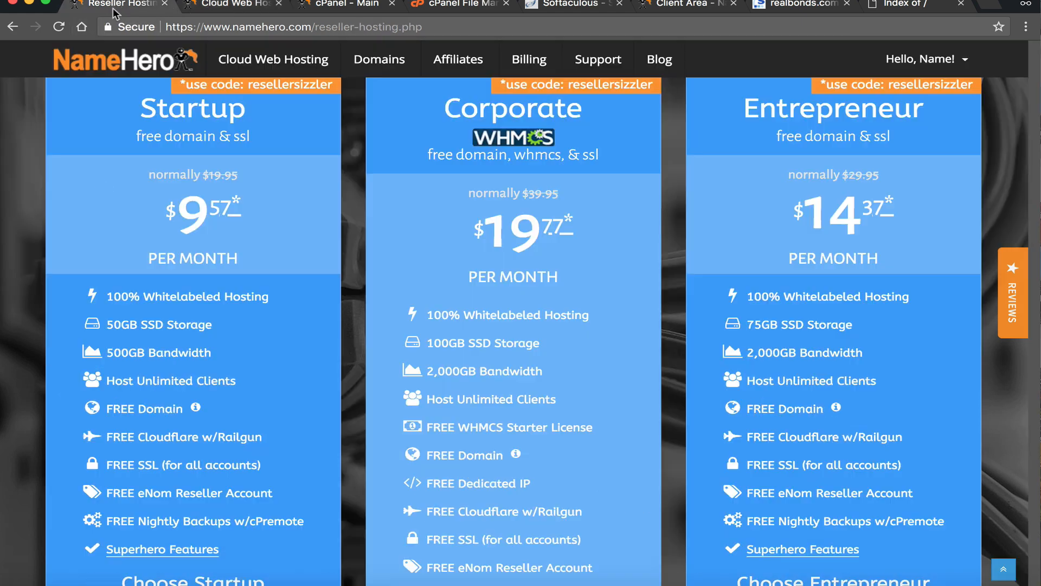
left_click(116, 4)
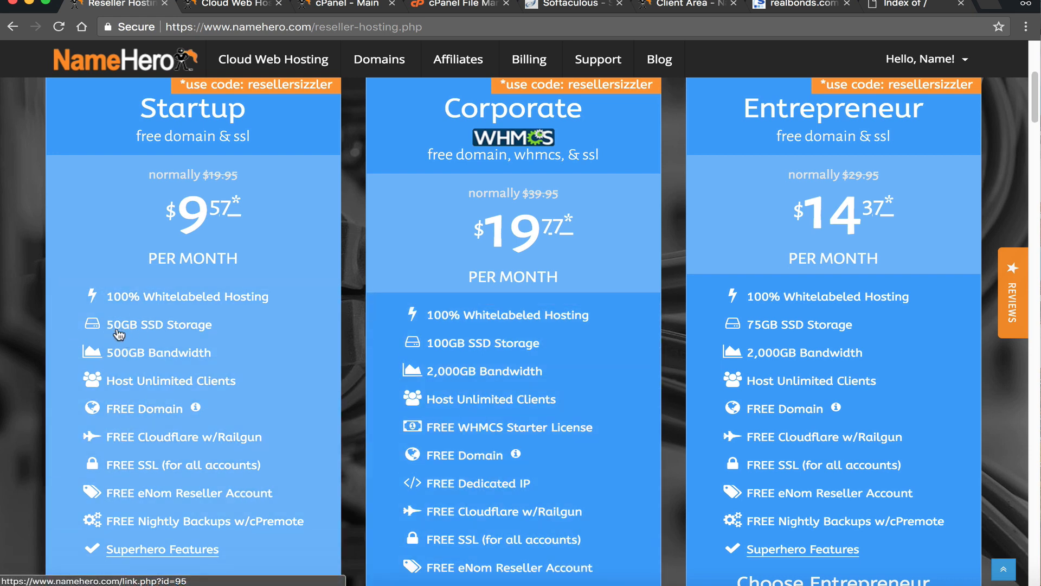
mouse_move(244, 65)
left_click(251, 123)
left_click(234, 5)
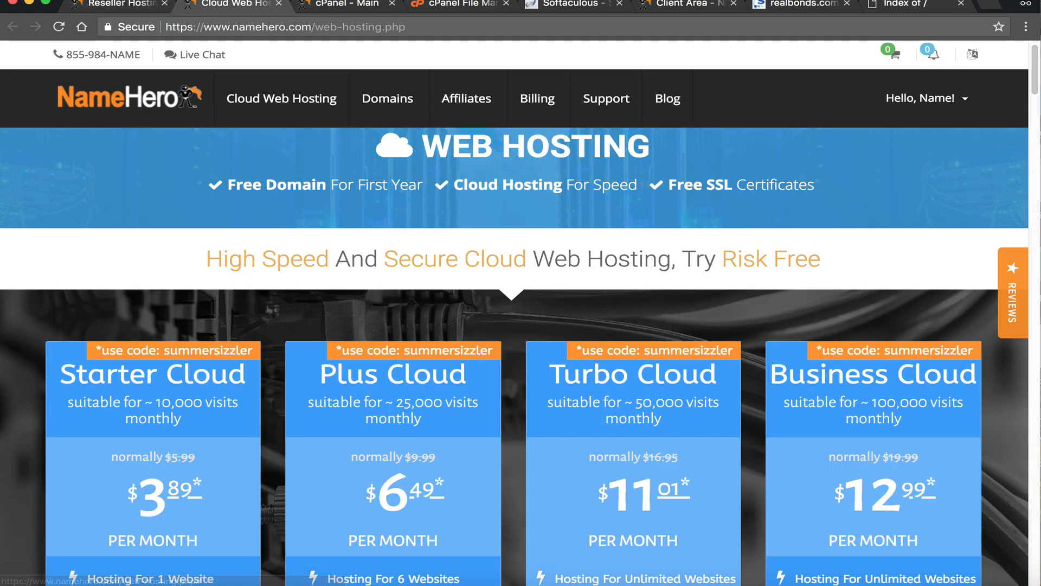
left_click(119, 4)
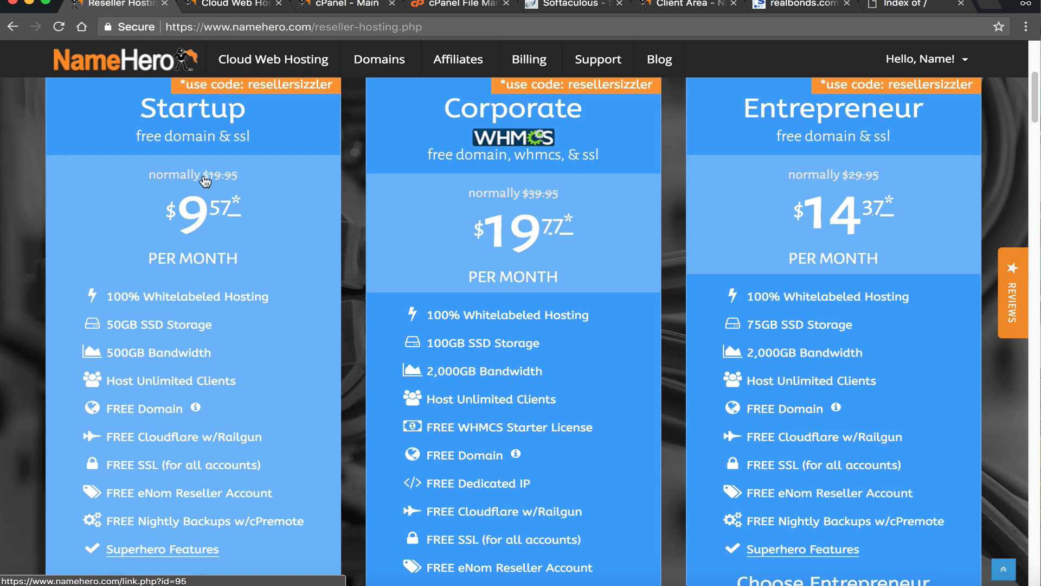
left_click(313, 402)
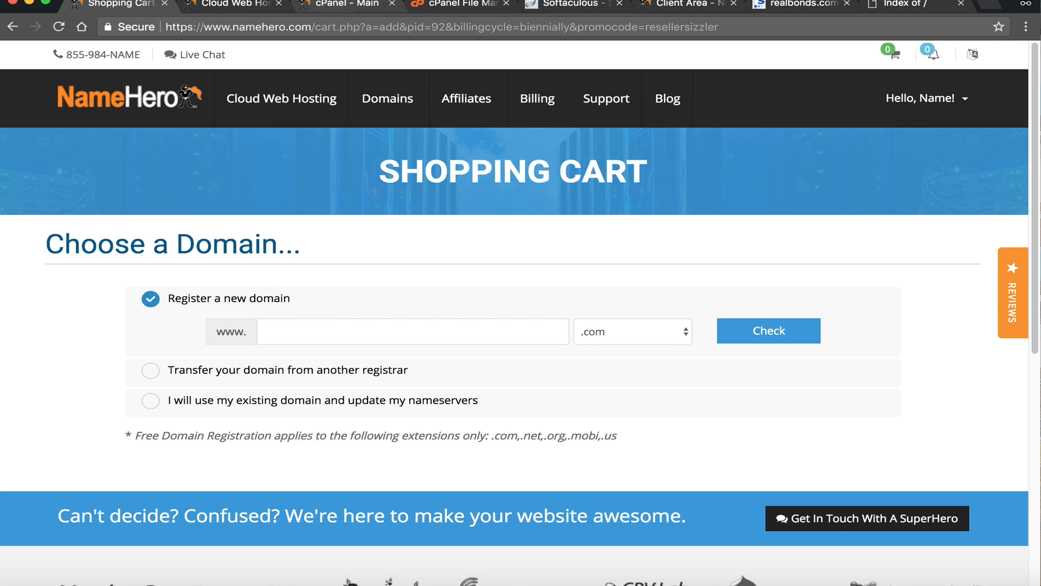
Step: Return to the nameserver page of realbonds.com and highlight the Nameserver 1 and Nameserver 2 entries
left_click(681, 4)
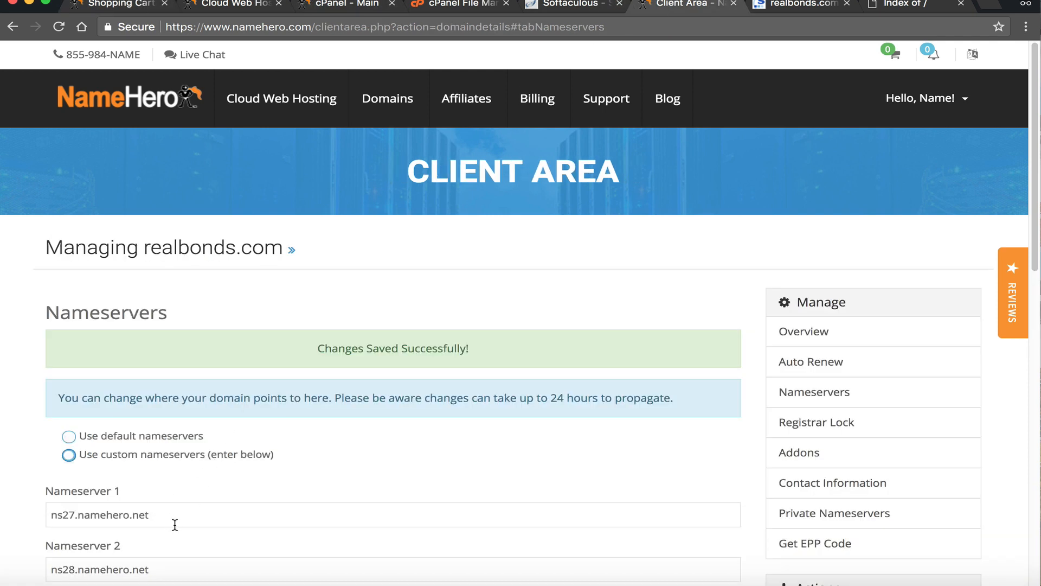
mouse_move(164, 512)
left_mouse_down()
mouse_move(52, 515)
mouse_move(154, 514)
left_mouse_up()
left_click(52, 514)
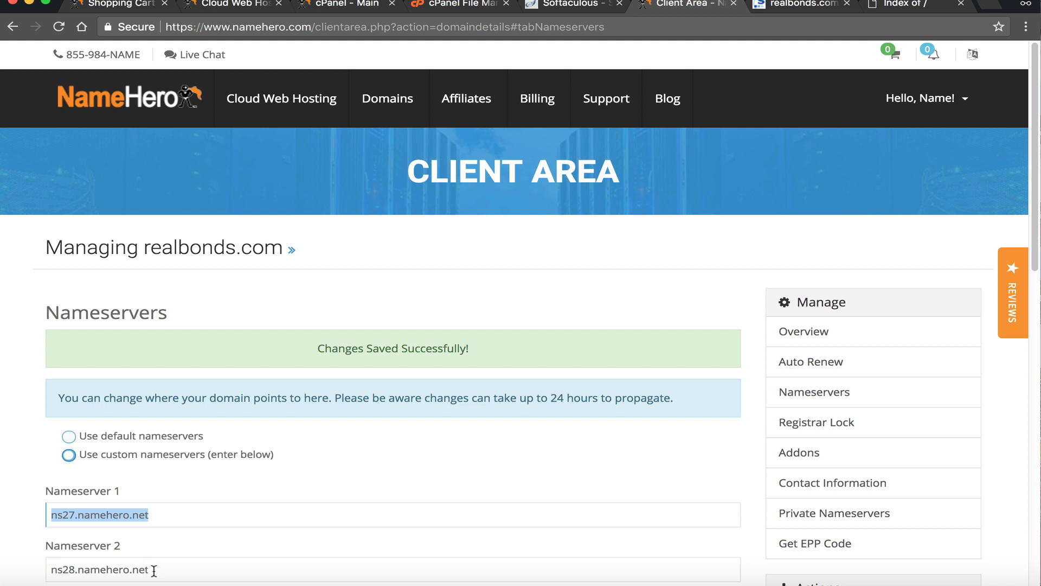
left_click_drag(153, 569, 45, 567)
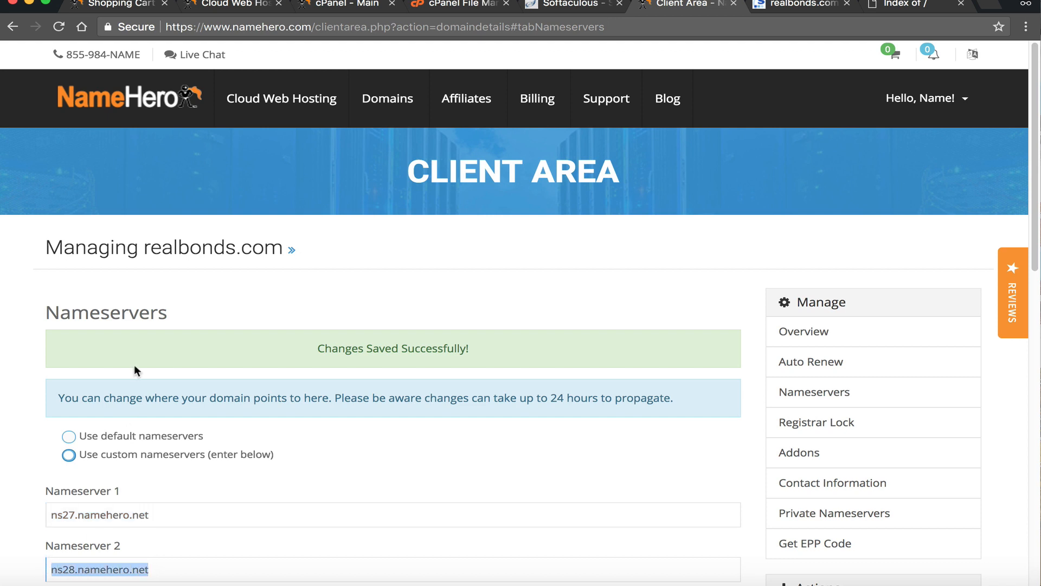
Step: Return to the Startup reseller order and choose to use an existing domain and update its nameservers
left_click(120, 5)
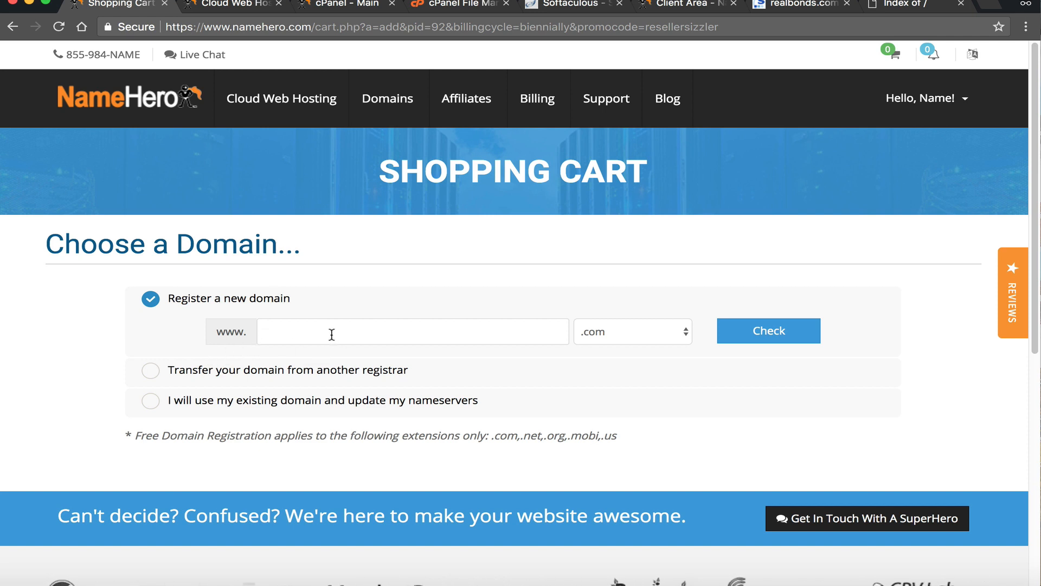
left_click(299, 371)
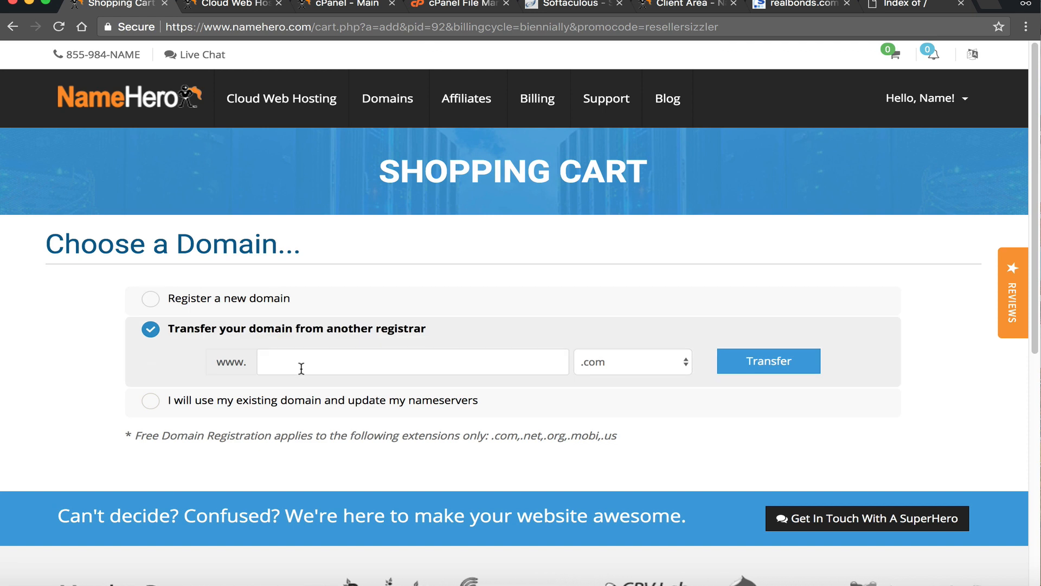
left_click(279, 408)
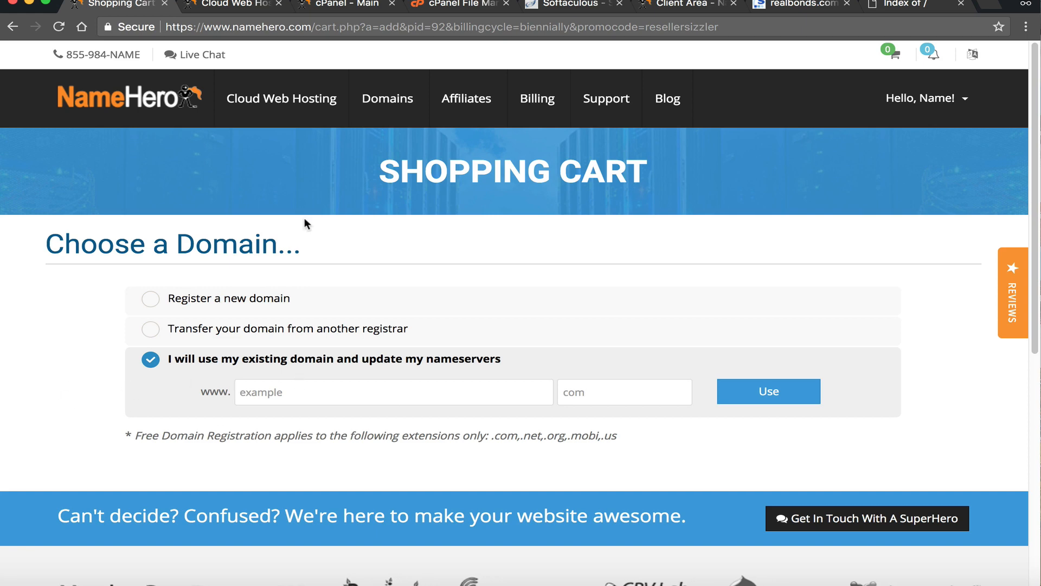
Step: Open the My Domains list in the web hosting tab and highlight resellerhostingus.com
left_click(245, 3)
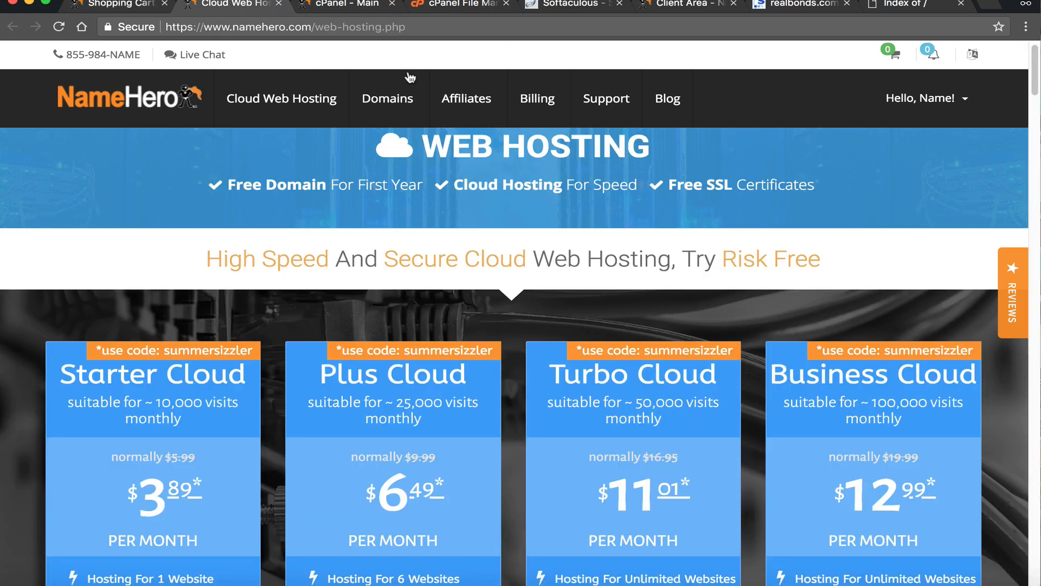
mouse_move(405, 81)
left_click(391, 142)
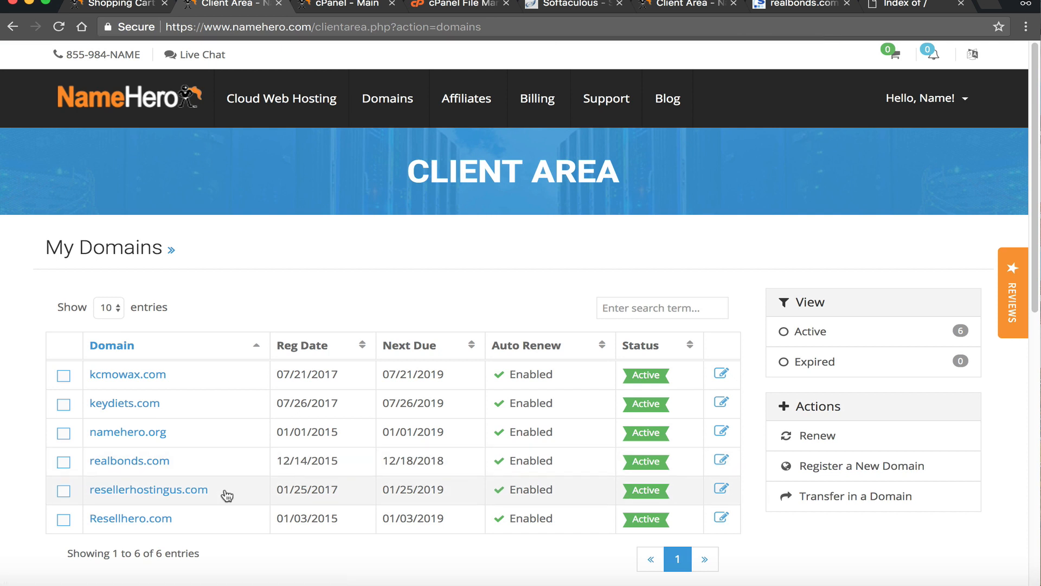
left_click_drag(213, 491, 88, 497)
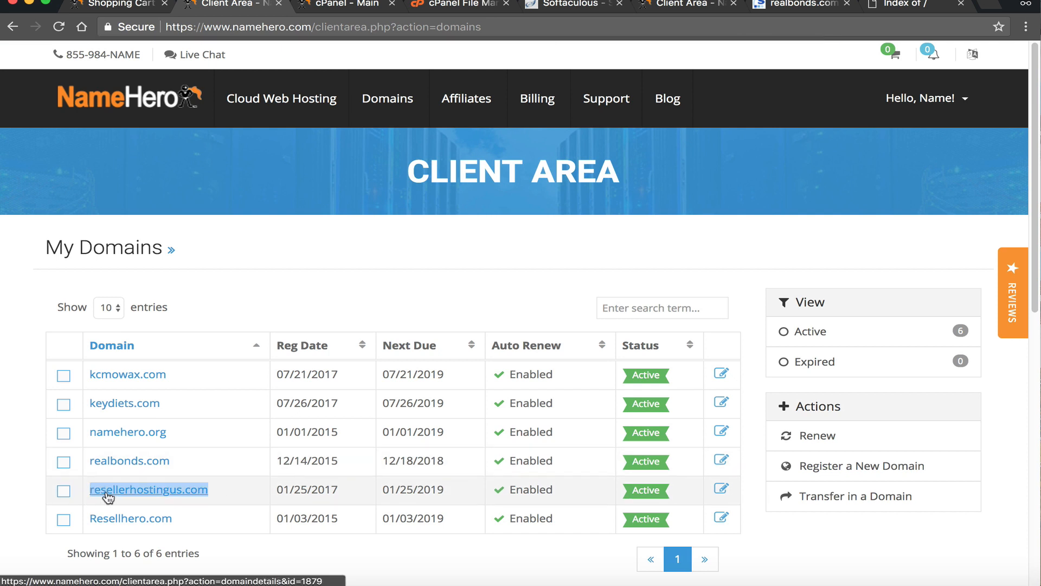
Step: Enter resellerhostingus.com as the existing domain for the reseller order and submit it
left_click(140, 4)
left_click(243, 393)
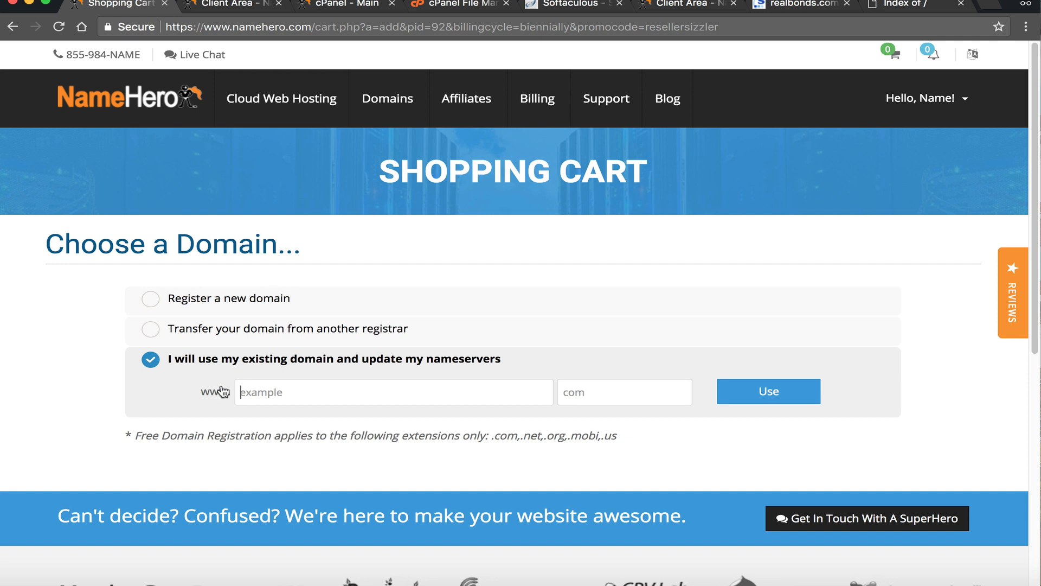
type("resellerhostingus")
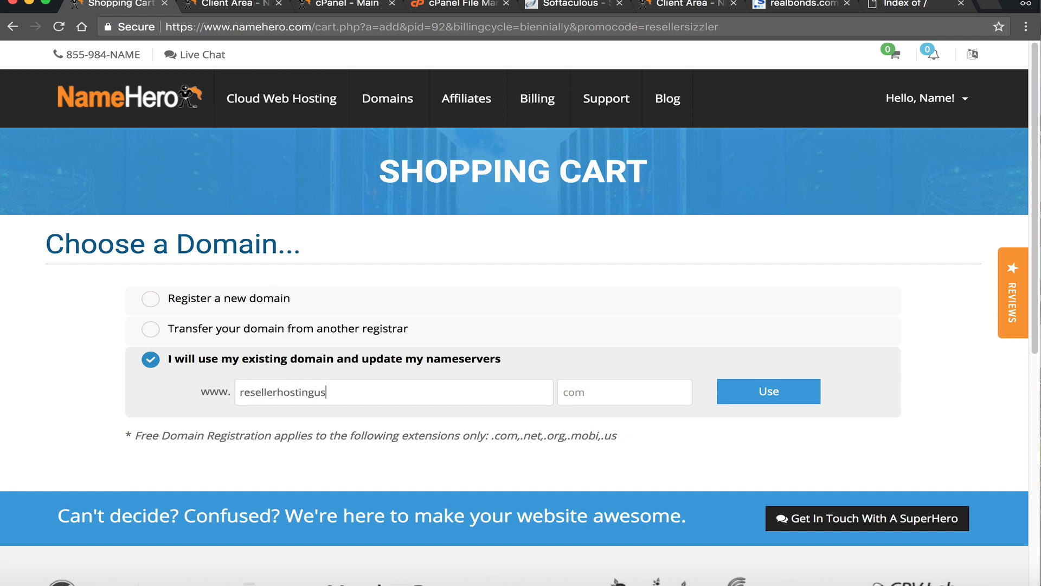
key("Tab")
type("com")
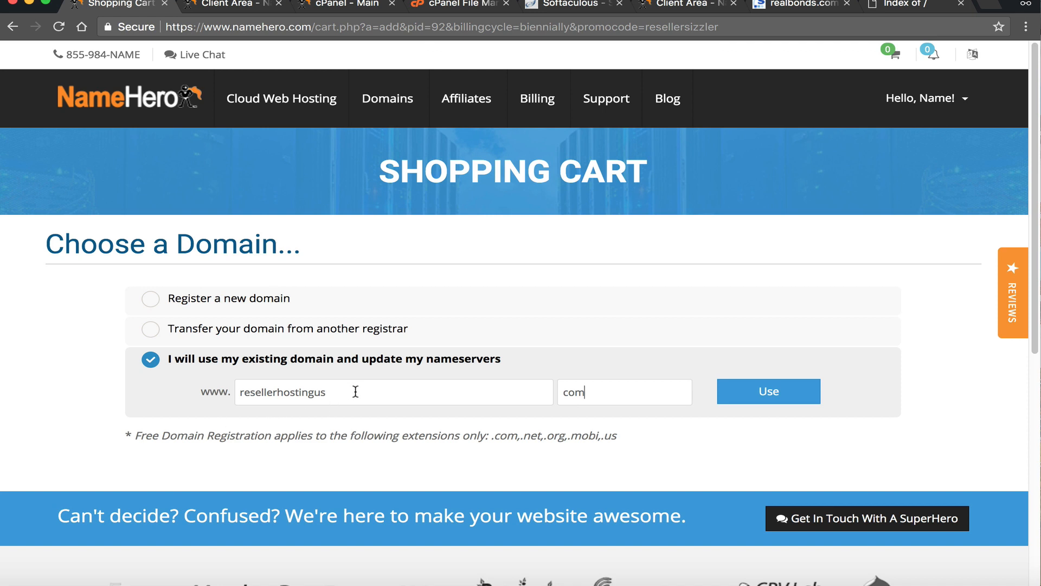
left_click_drag(355, 392, 239, 394)
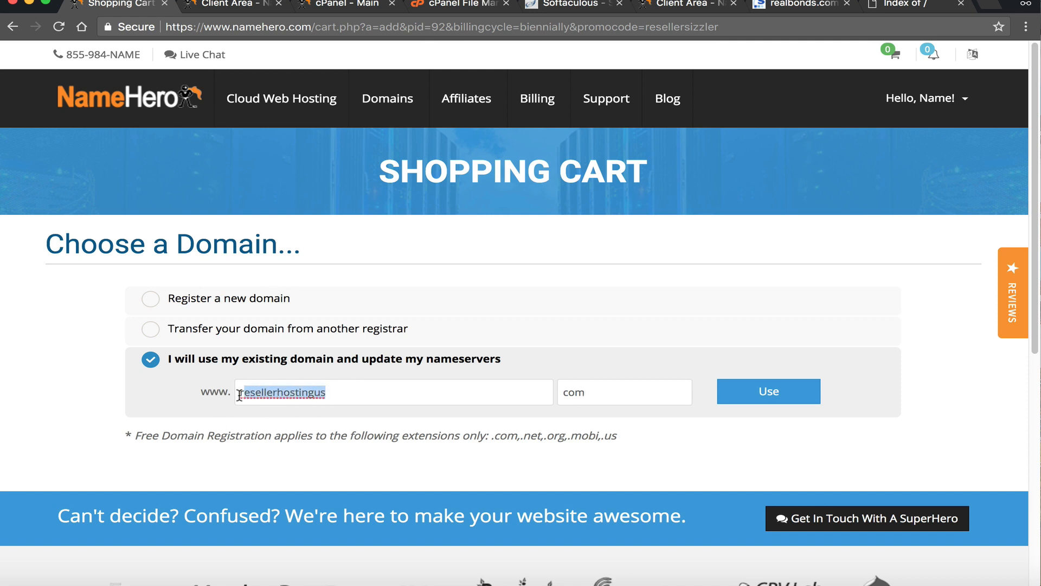
left_click_drag(595, 390, 567, 390)
left_click(744, 391)
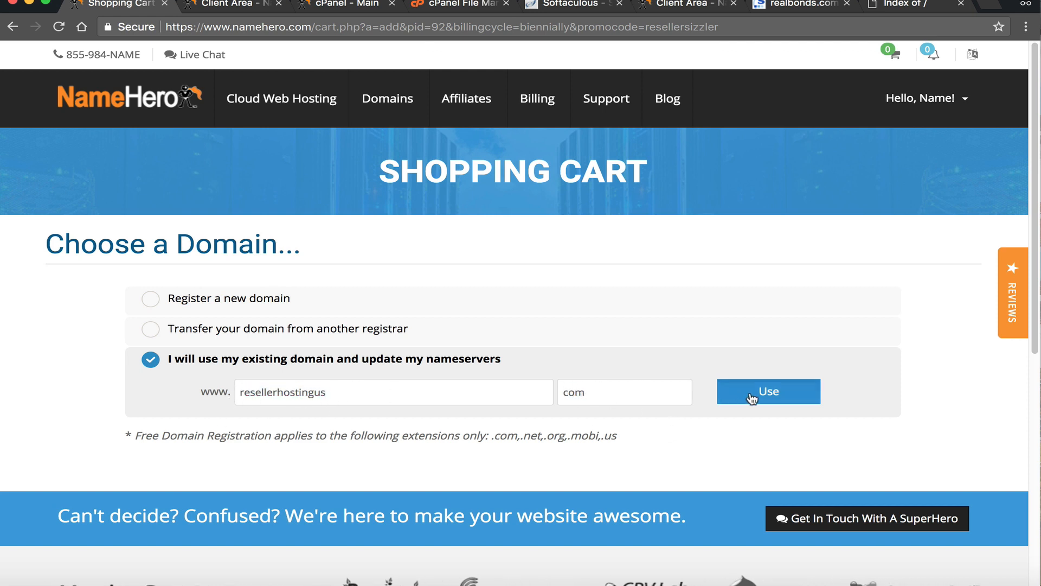
Step: Review the Startup Hero plan features from storage and bandwidth through WHMCS license, dedicated IP and SSL to private name servers
scroll(671, 389, "down", 2)
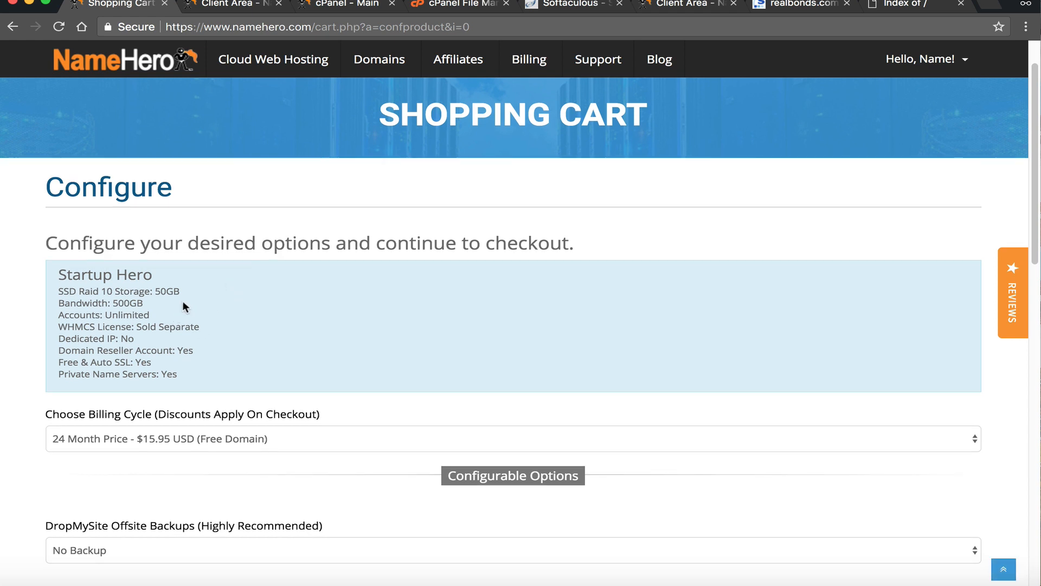
mouse_move(88, 274)
left_mouse_down()
mouse_move(134, 273)
mouse_move(179, 291)
mouse_move(89, 293)
left_mouse_up()
left_click_drag(150, 305, 93, 307)
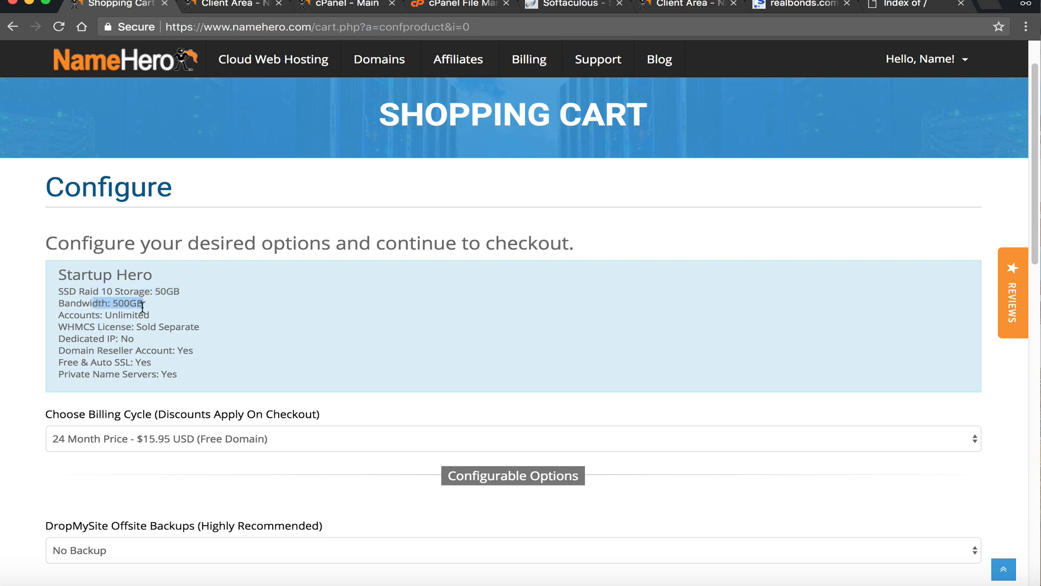
left_click_drag(171, 319, 57, 315)
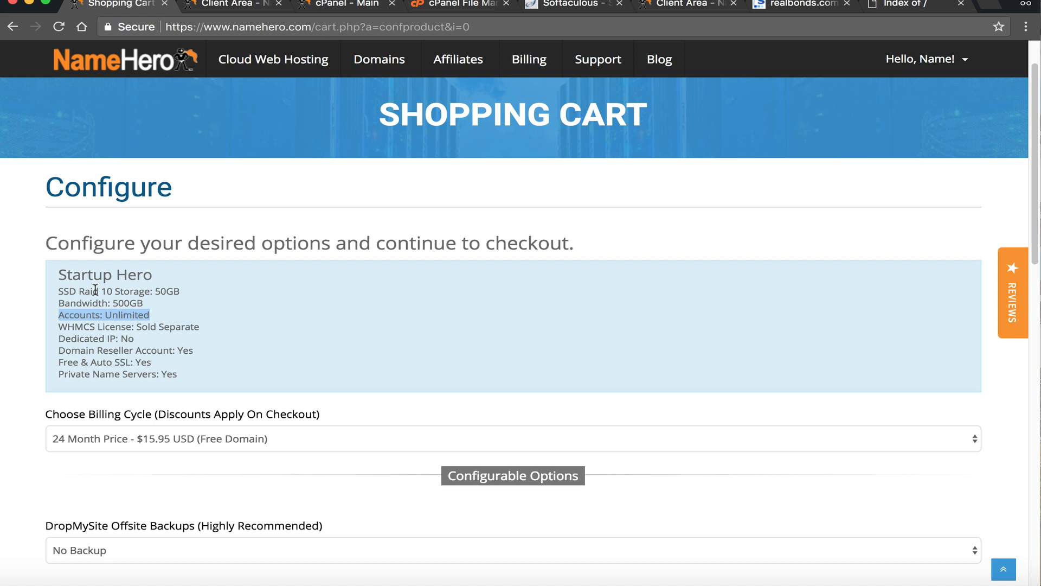
left_click_drag(74, 326, 131, 320)
left_click(160, 325)
left_click_drag(201, 329, 135, 339)
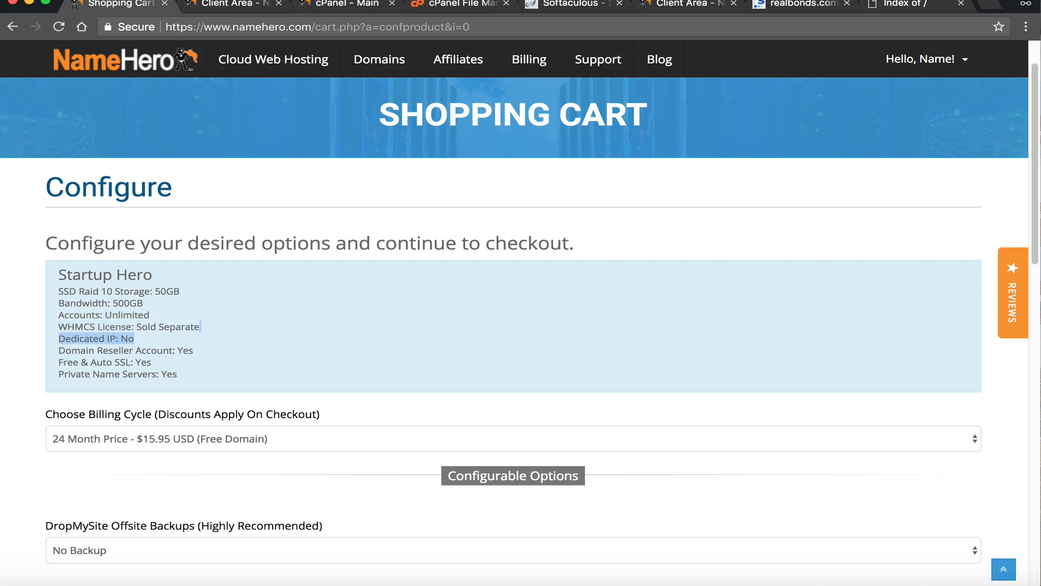
left_click_drag(2, 338, 39, 325)
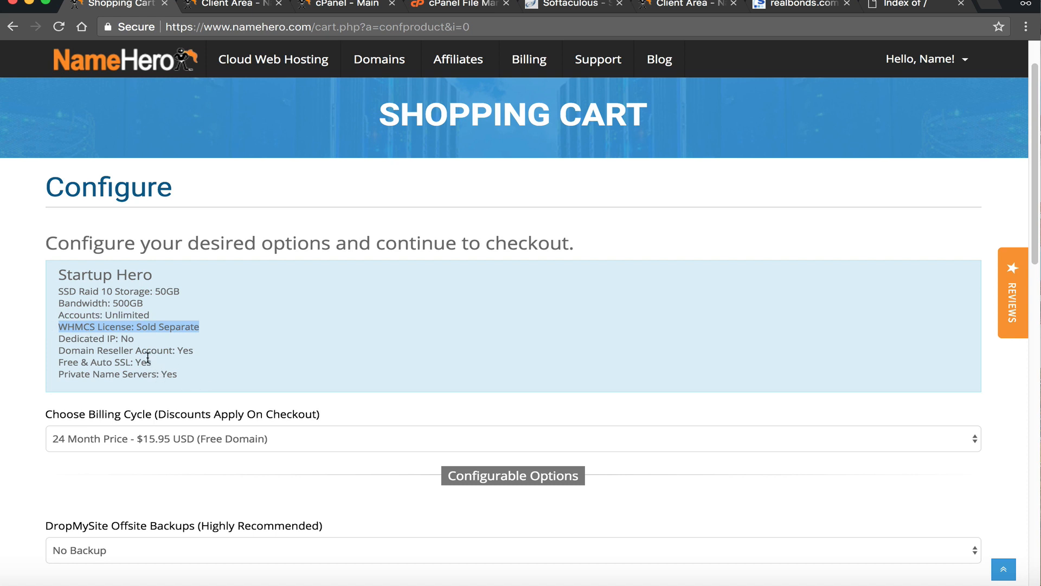
left_click(144, 336)
left_click_drag(137, 338, 62, 339)
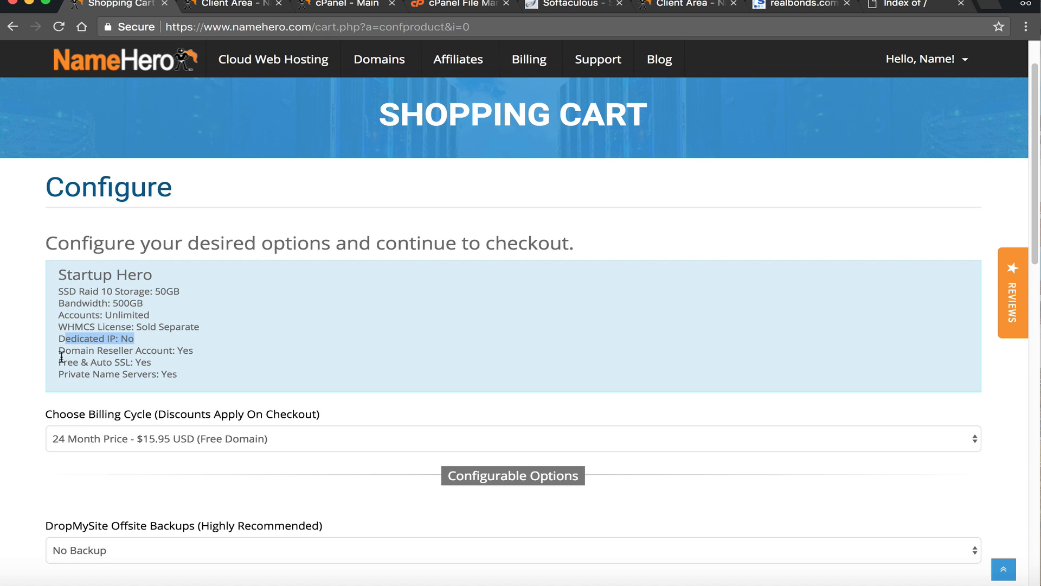
left_click_drag(59, 349, 169, 370)
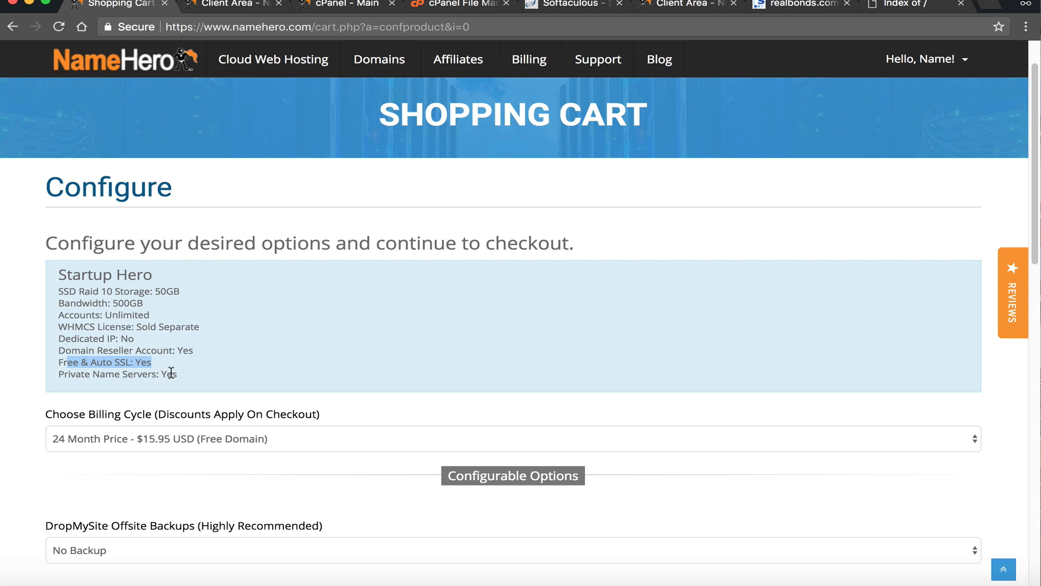
left_click_drag(182, 378, 55, 375)
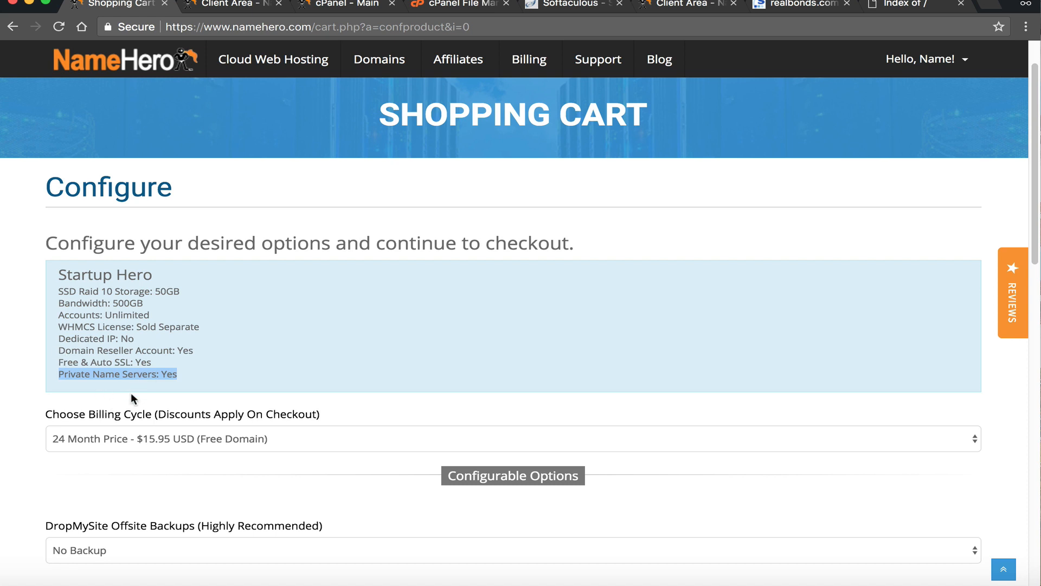
Step: Review the billing cycle choices and select 24 Month Price - $15.95 USD (Free Domain)
scroll(159, 289, "down", 5)
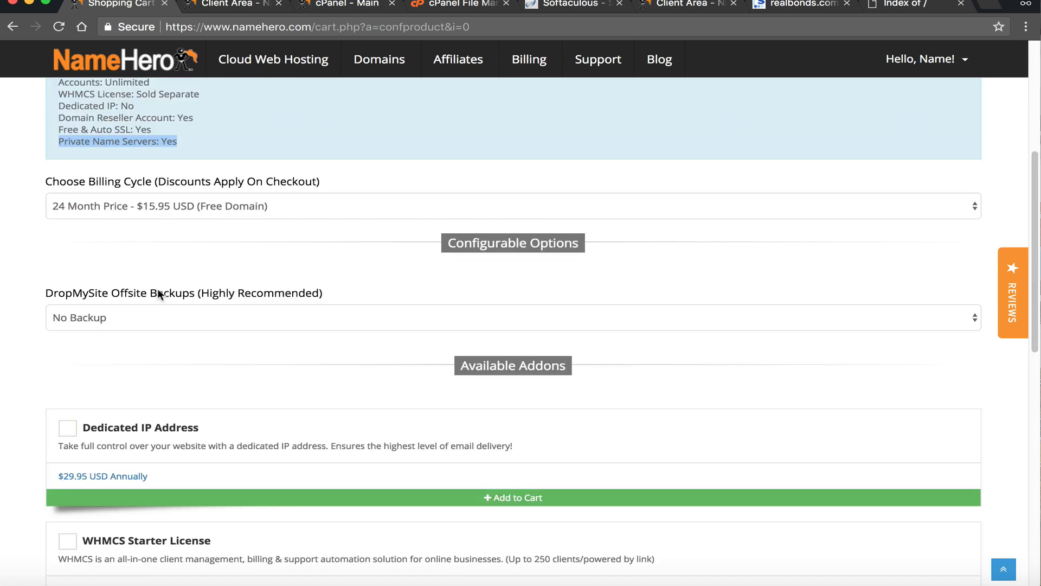
scroll(152, 239, "up", 1)
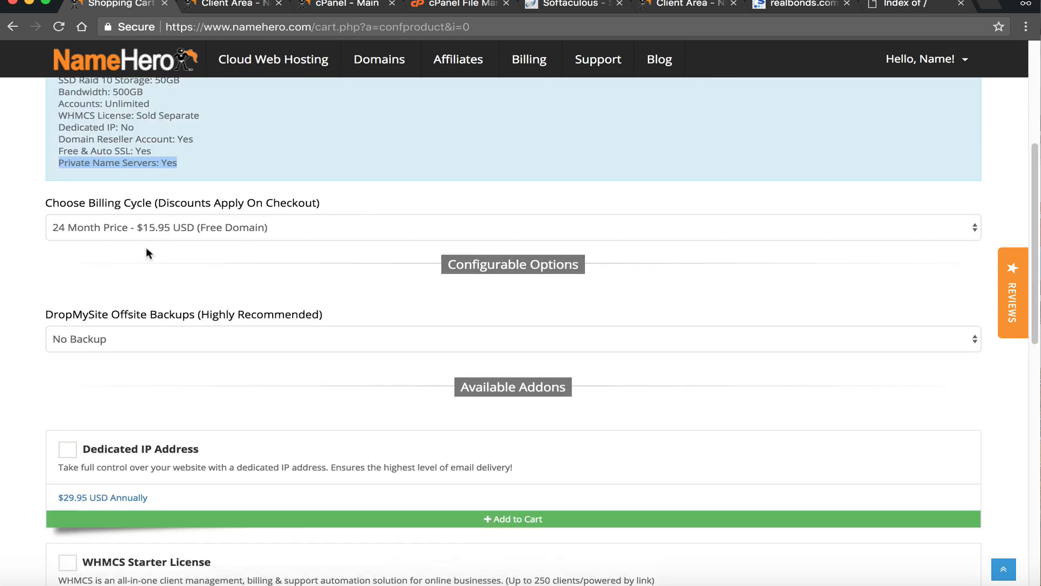
left_click(123, 228)
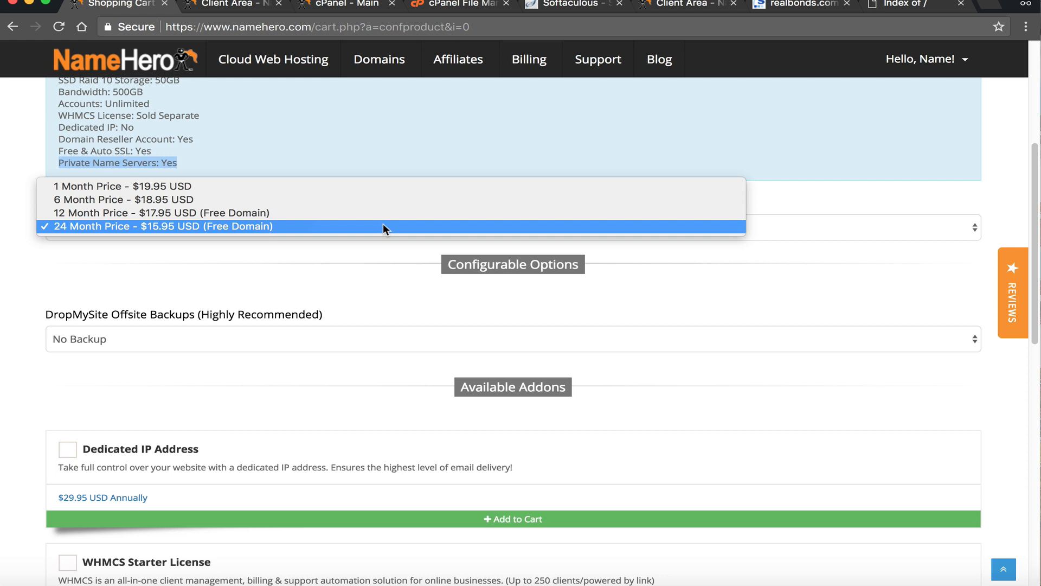
left_click(300, 226)
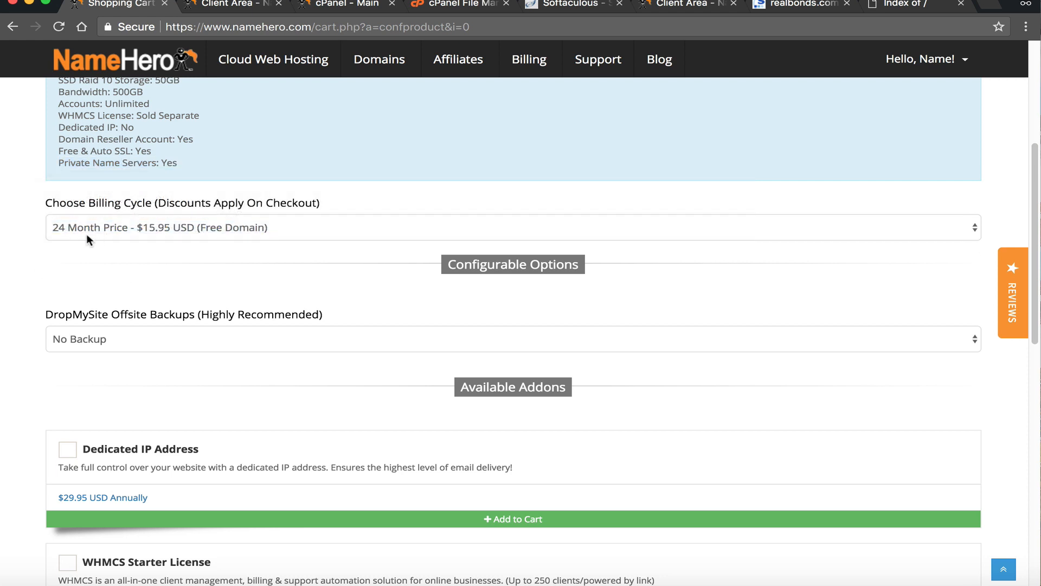
Step: Set the DropMySite Offsite Backups option to 5GB $1.99 USD
scroll(98, 260, "down", 1)
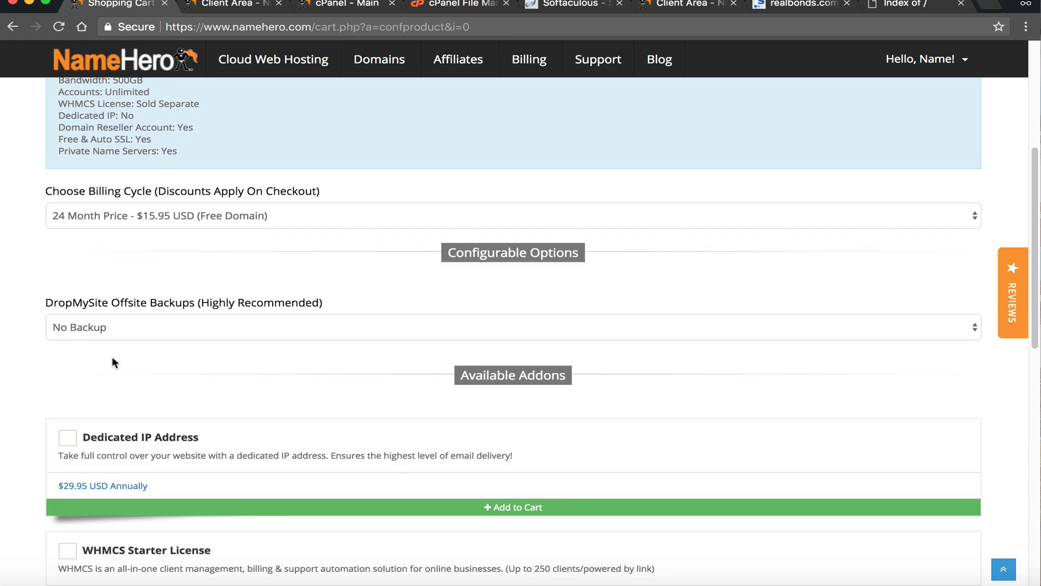
left_click(112, 330)
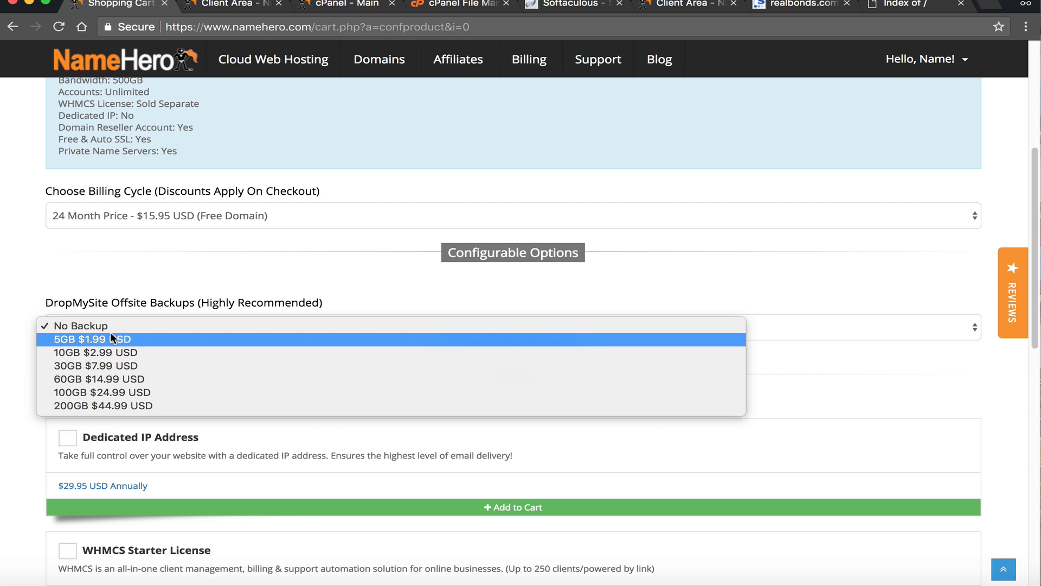
left_click(111, 334)
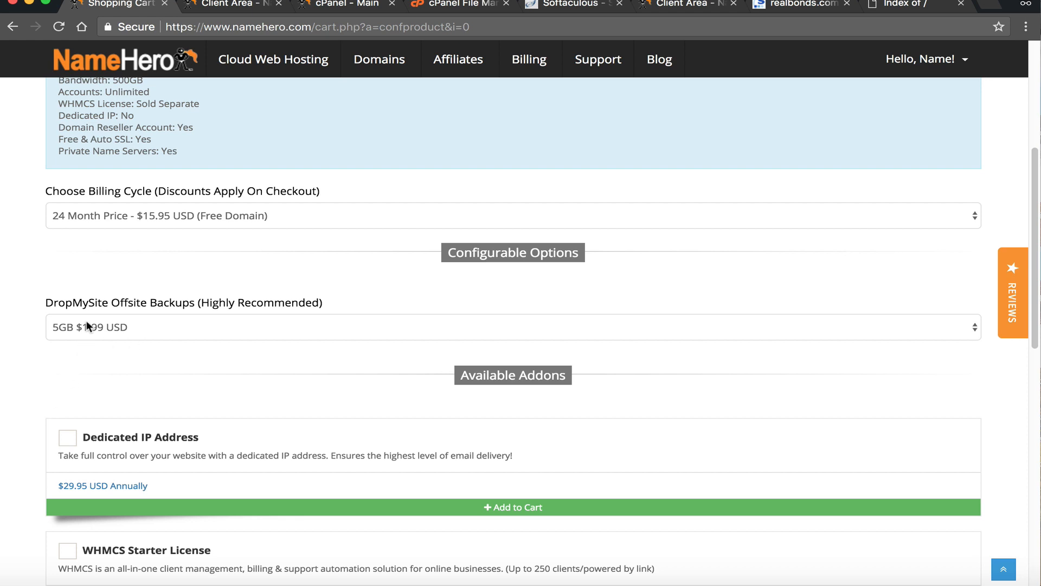
Step: Add the Dedicated IP Address addon to the order and continue to the checkout review
scroll(139, 362, "down", 3)
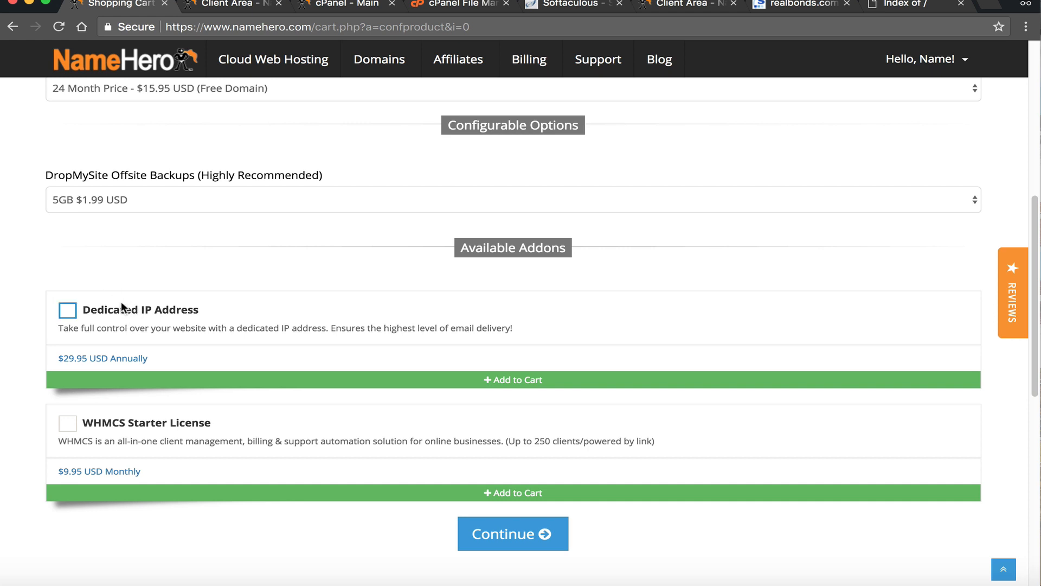
left_click(125, 310)
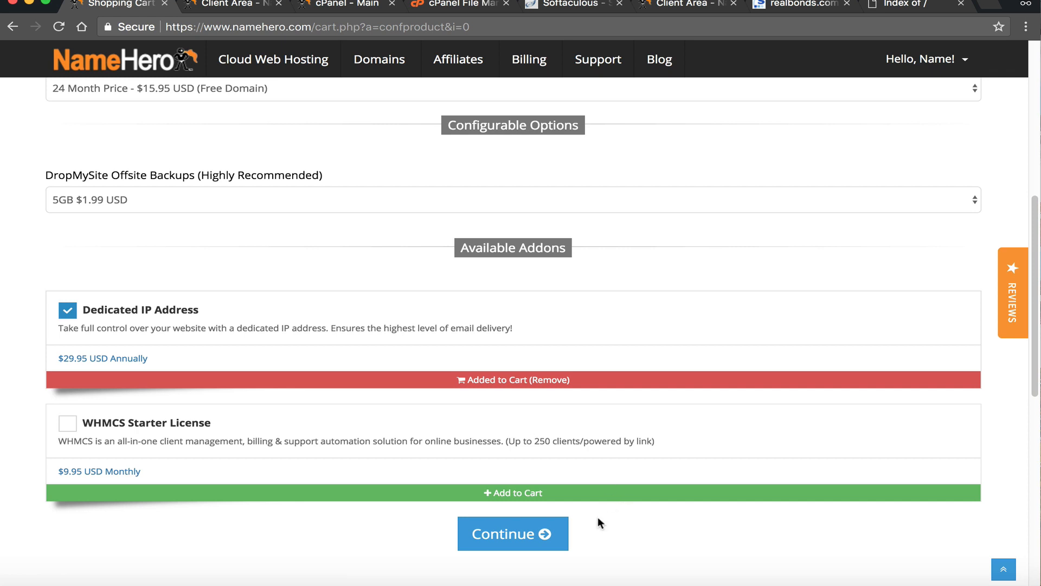
left_click(542, 532)
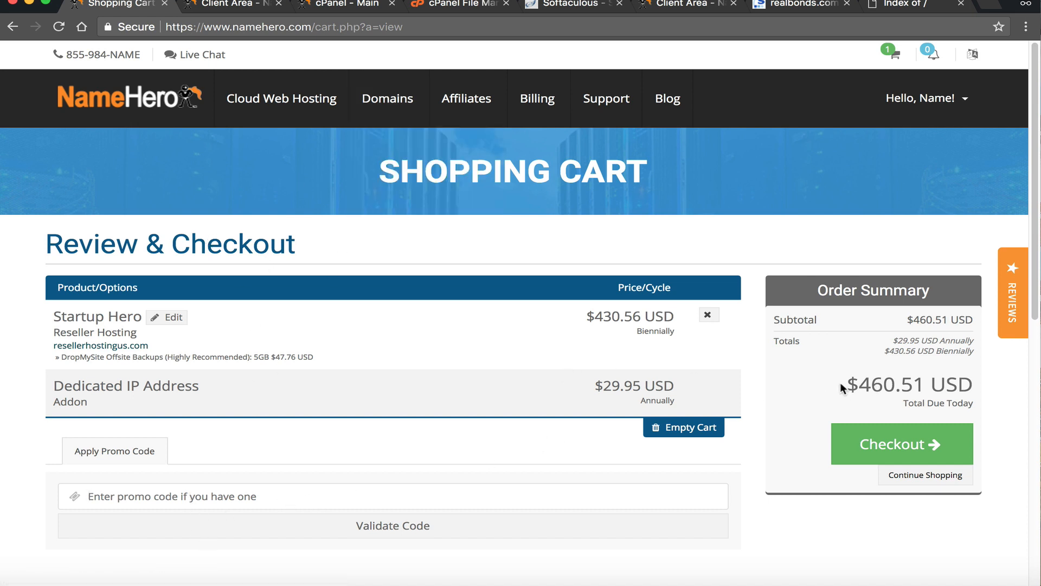
Step: Review the order summary and highlight the total due today
mouse_move(845, 382)
left_mouse_down()
mouse_move(971, 382)
mouse_move(921, 385)
mouse_move(806, 333)
mouse_move(896, 386)
mouse_move(847, 388)
left_mouse_up()
left_click(970, 383)
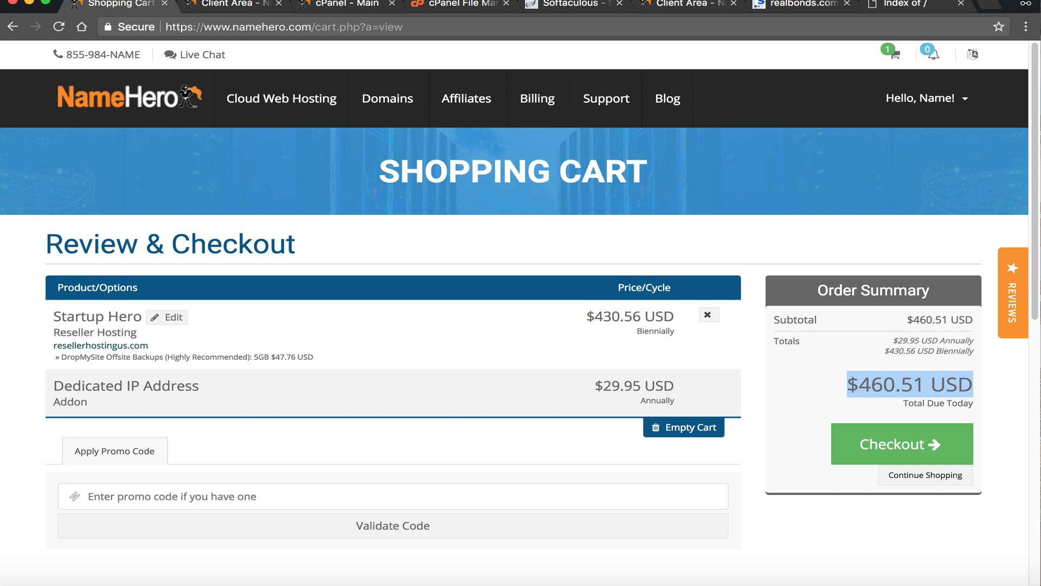
key("super+Tab")
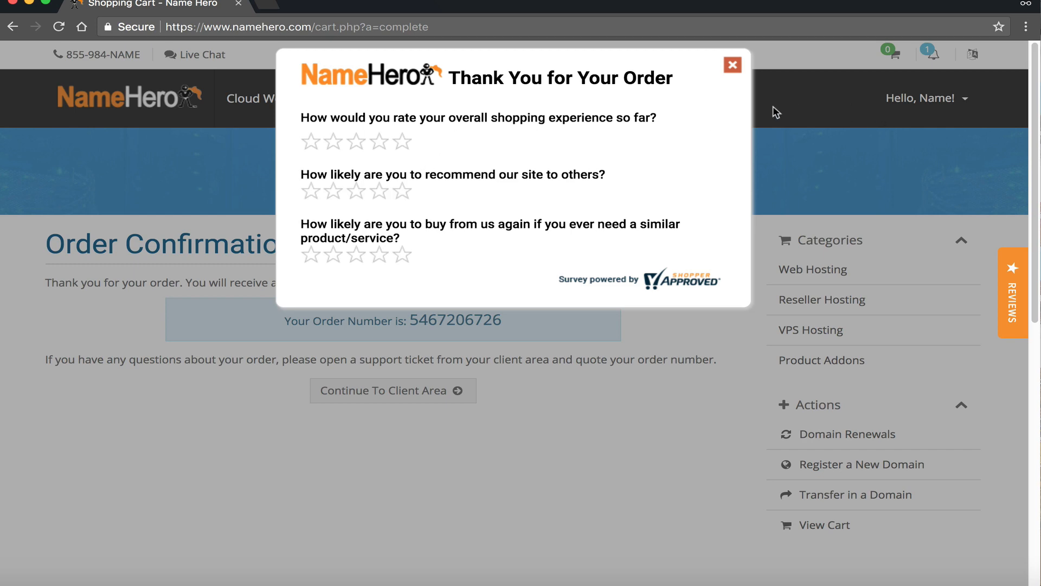
Step: Dismiss the post-order survey and open the Startup Hero service details for resellerhostingus.com in the client area
left_click(732, 65)
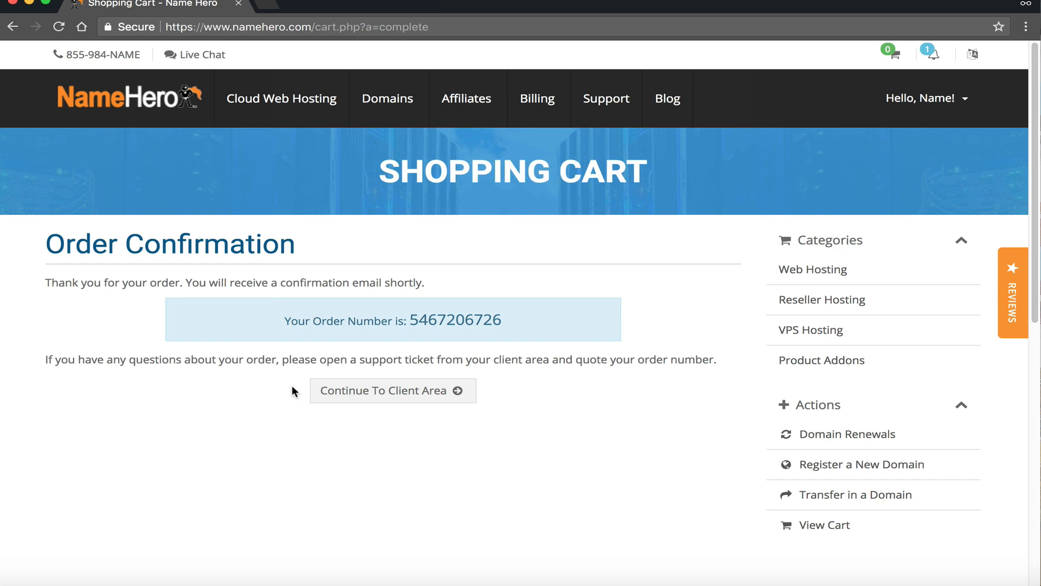
left_click(355, 395)
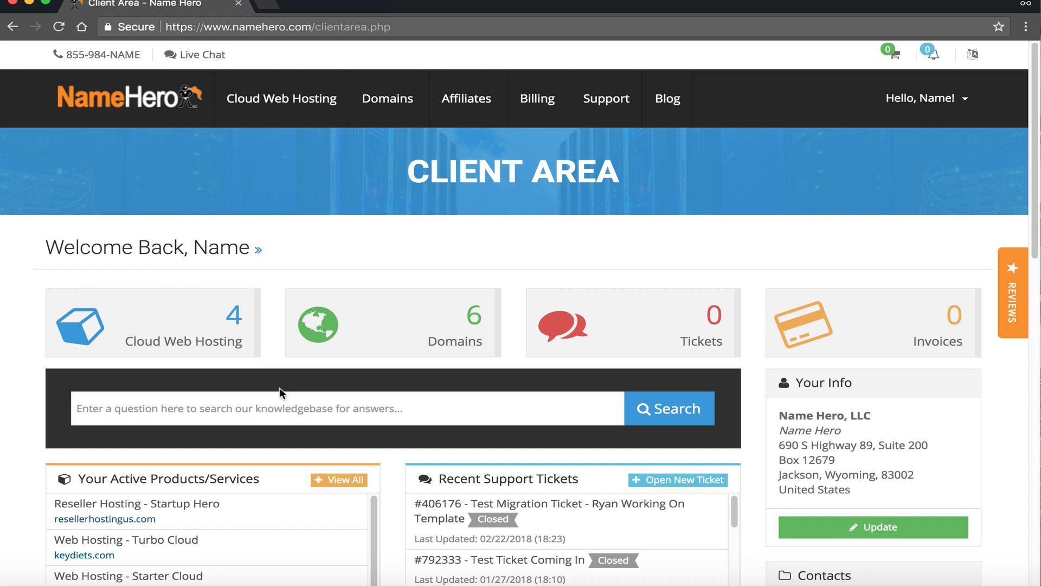
left_click(172, 331)
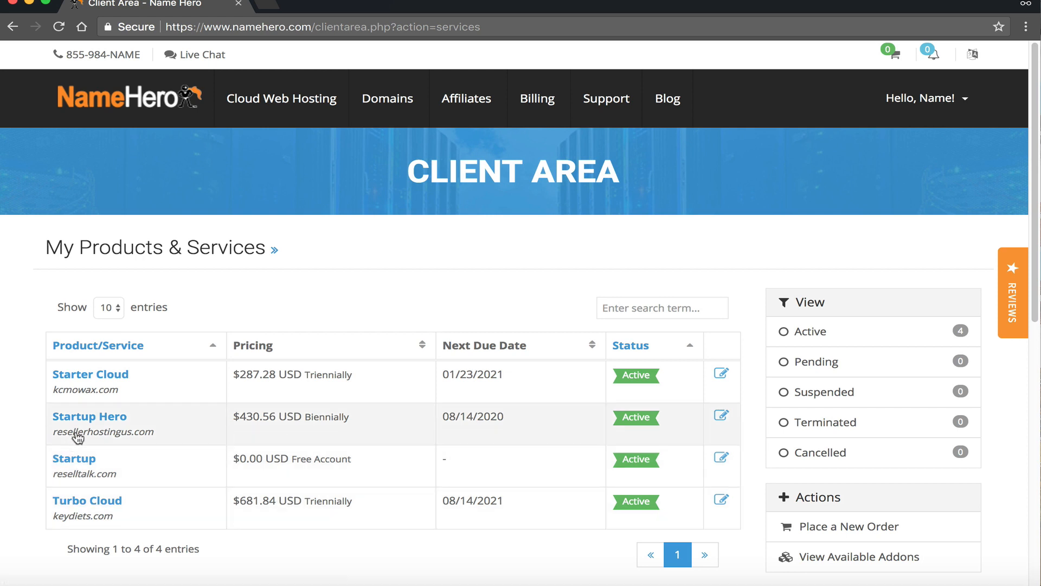
left_click(136, 426)
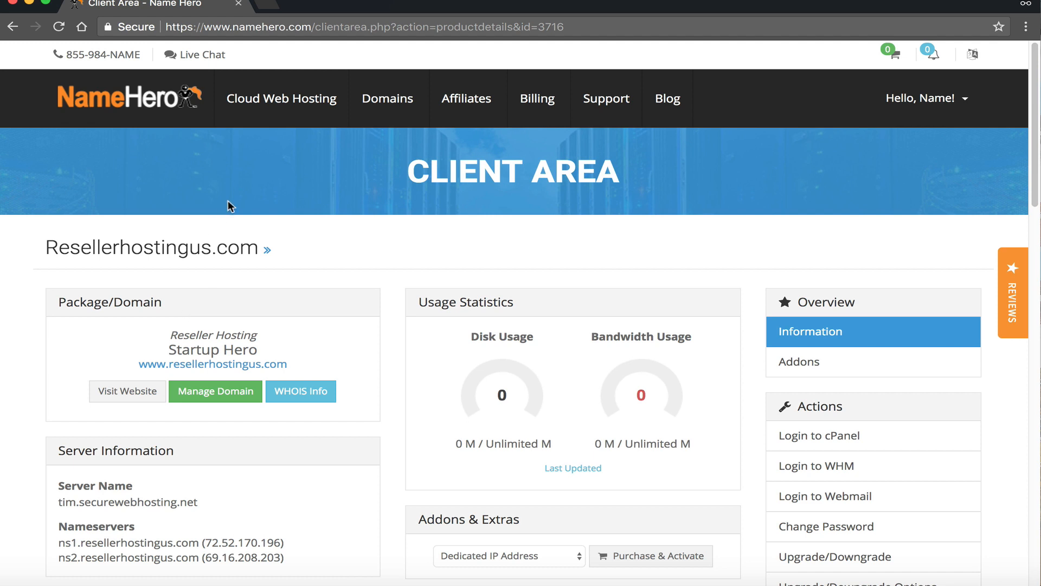
Step: Examine the ns1 and ns2 nameservers in the Startup Hero service's server information
scroll(216, 209, "down", 1)
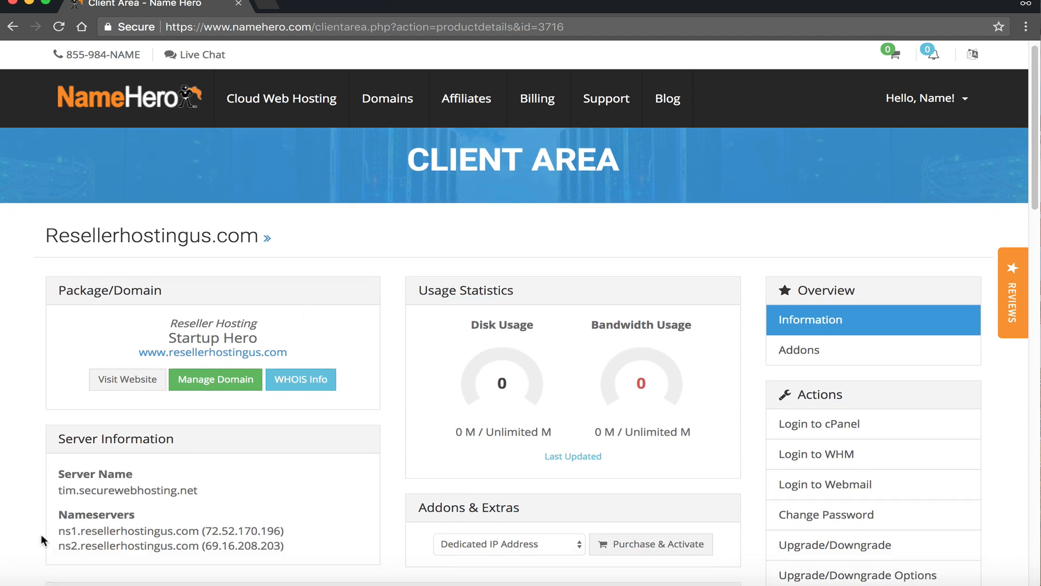
mouse_move(53, 529)
left_mouse_down()
mouse_move(162, 548)
mouse_move(195, 535)
mouse_move(57, 545)
left_mouse_up()
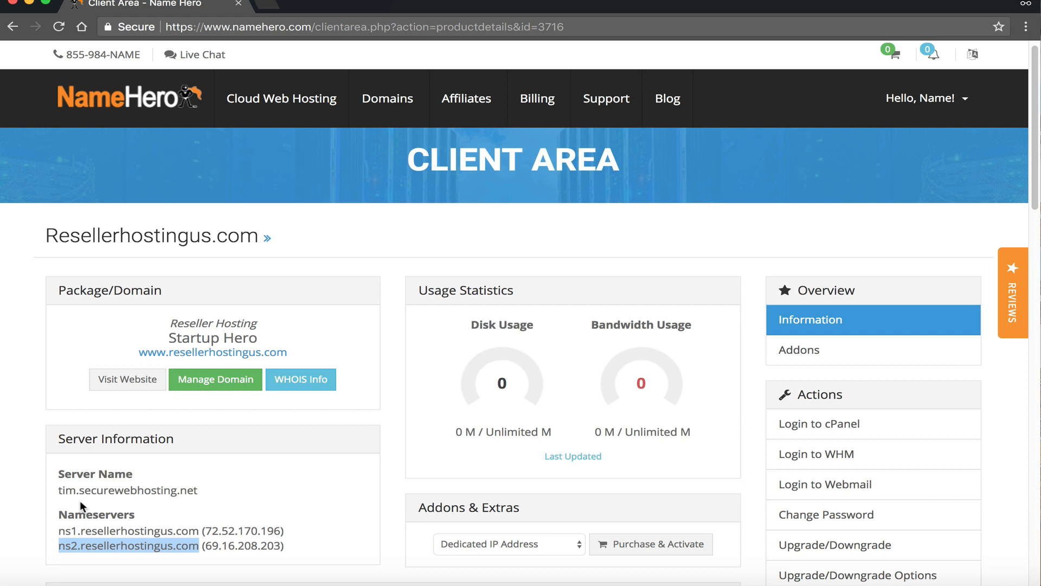
left_click(79, 529)
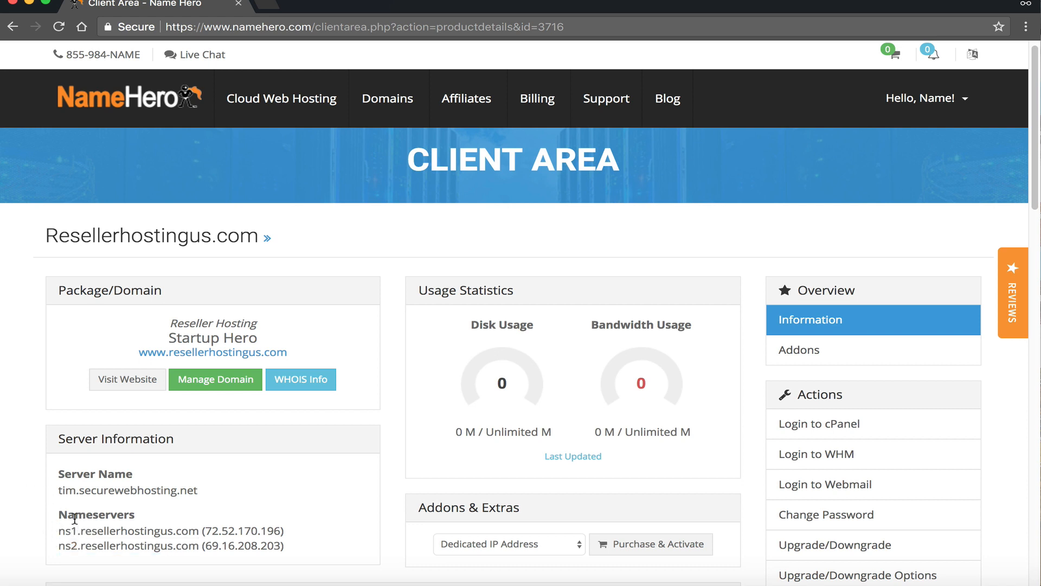
left_click(97, 519)
left_click_drag(61, 519, 111, 526)
left_click(110, 525)
Step: Open the domain list in a separate tab and bring up the Private Nameservers form for resellerhostingus.com
mouse_move(388, 108)
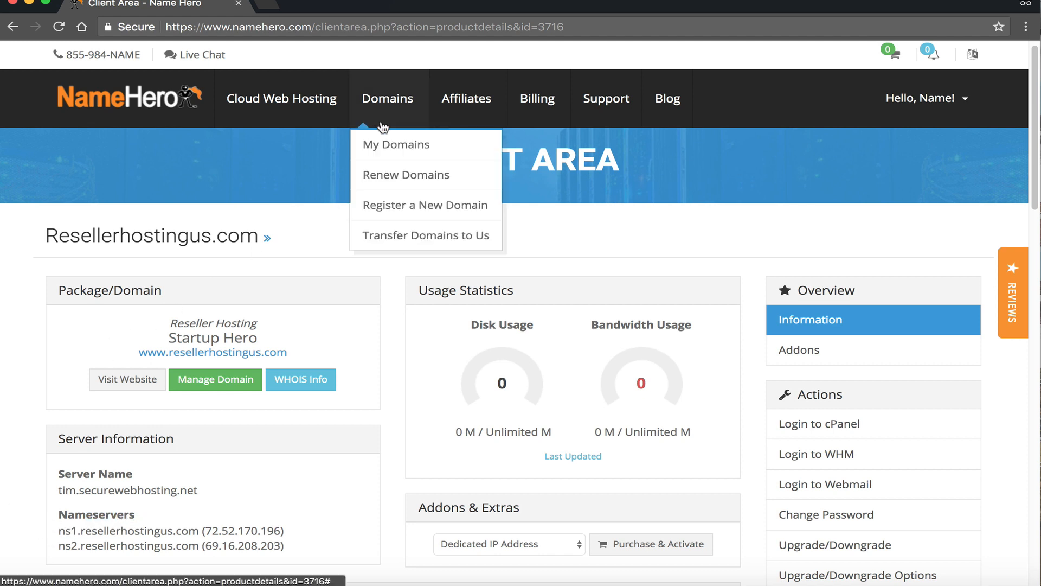
left_click(383, 142, "super")
left_click(319, 15)
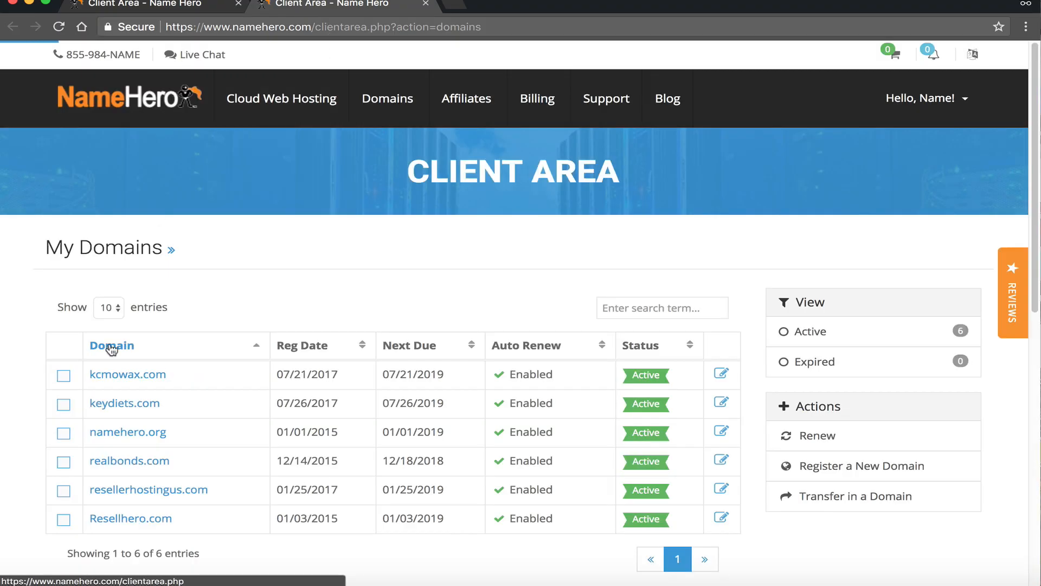
left_click(130, 491)
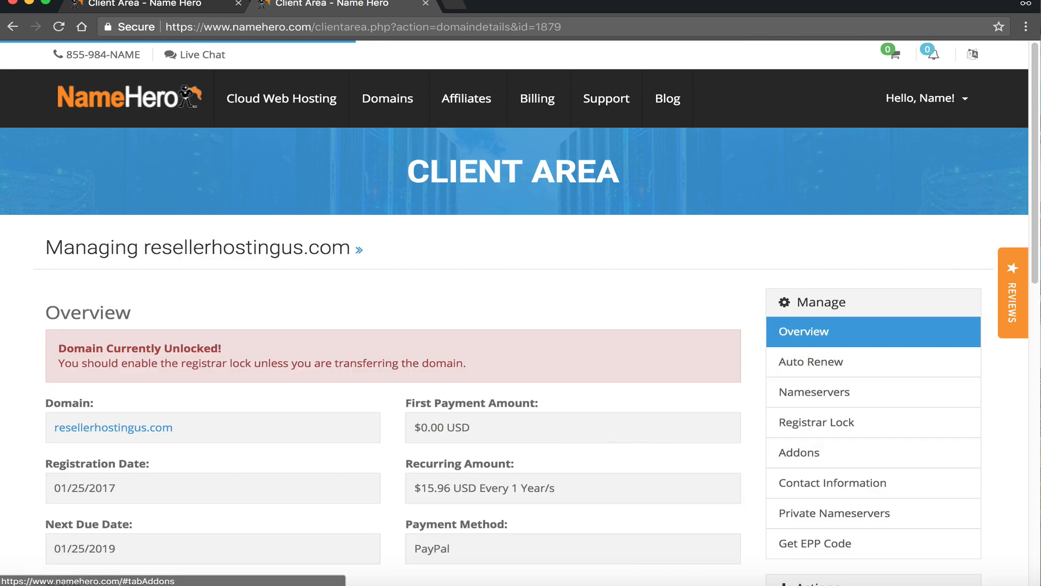
left_click(808, 515)
left_click(307, 408)
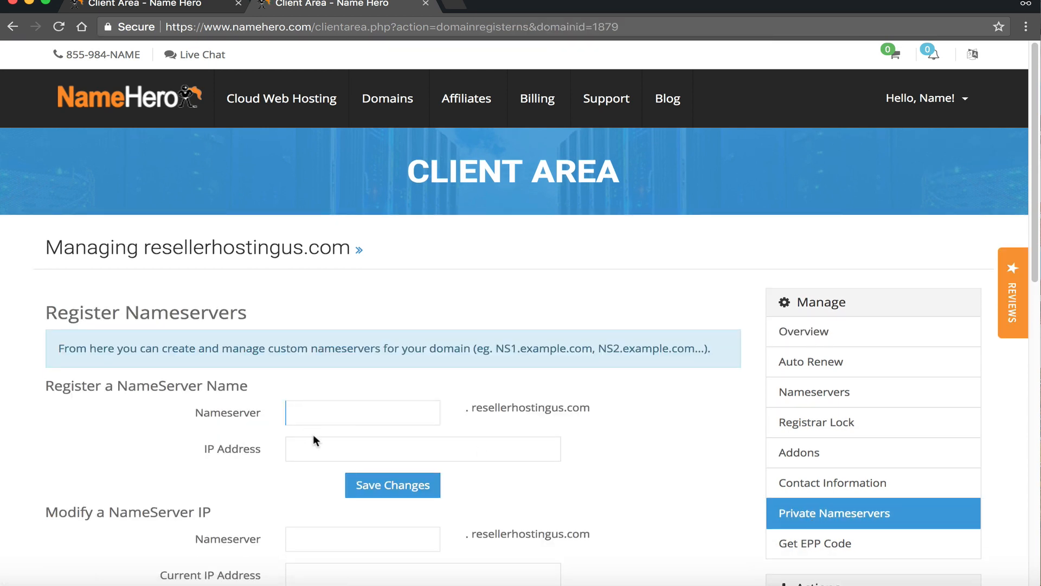
left_click(310, 406)
Step: Copy the ns1 IP address from the reseller service's server information and return to the Register Nameservers page
left_click(157, 4)
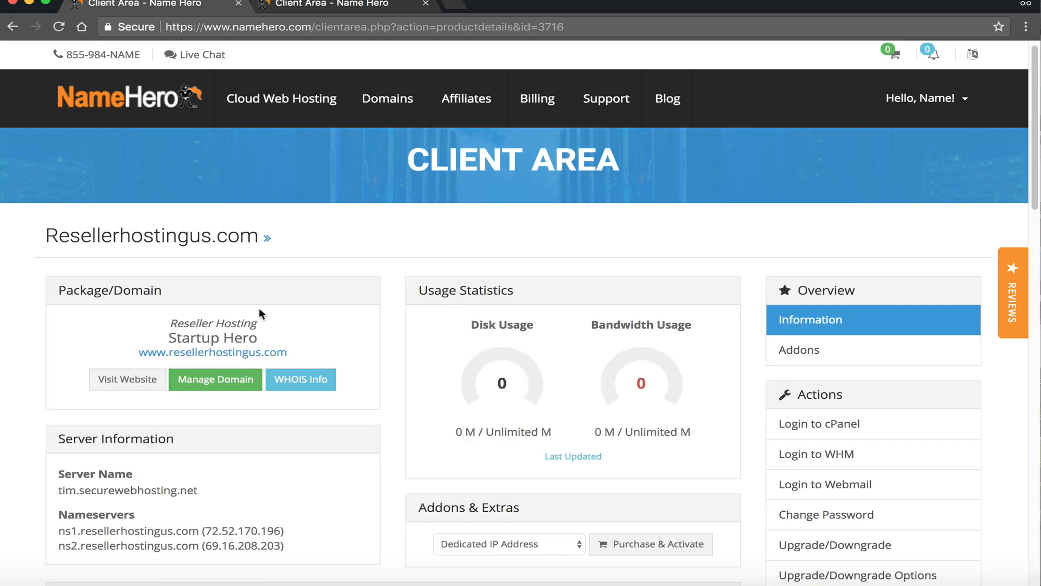
right_click(229, 530)
left_click(287, 485)
left_click(331, 4)
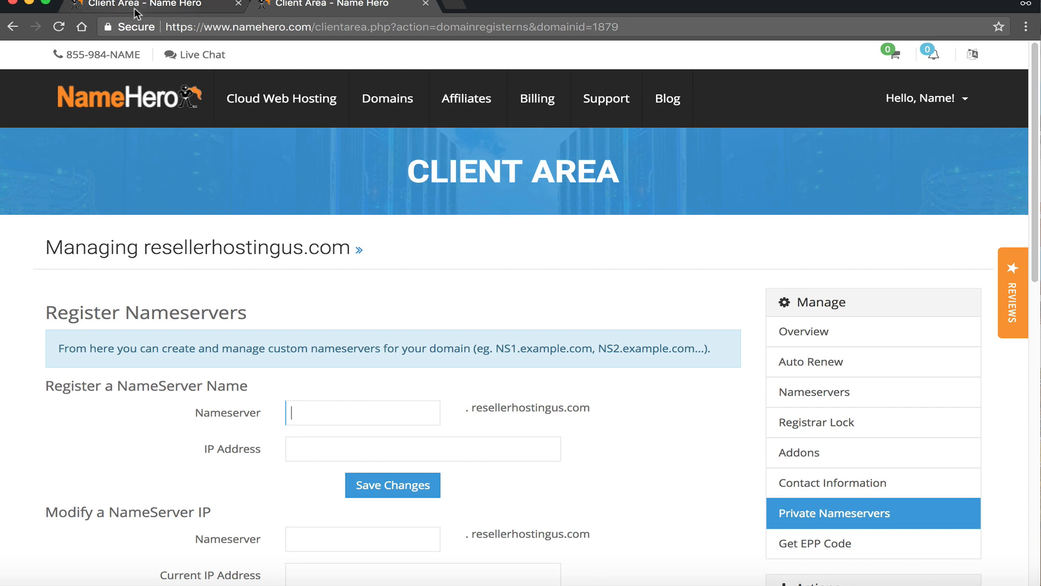
left_click(157, 4)
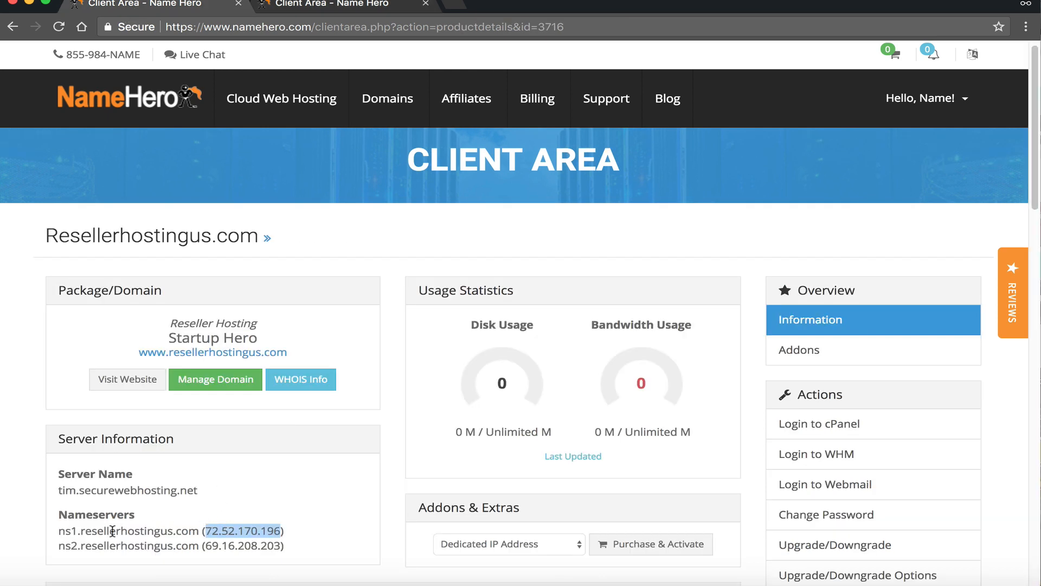
left_click(309, 4)
Step: Register the private nameserver ns1 for resellerhostingus.com with the copied IP address 72.52.170.196
left_click(296, 411)
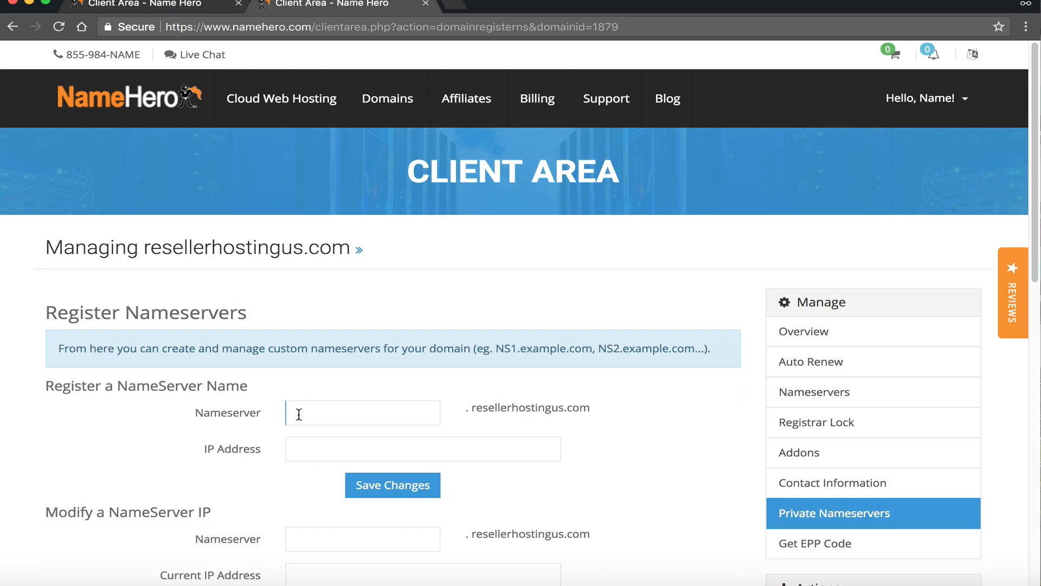
type("ns1")
right_click(297, 451)
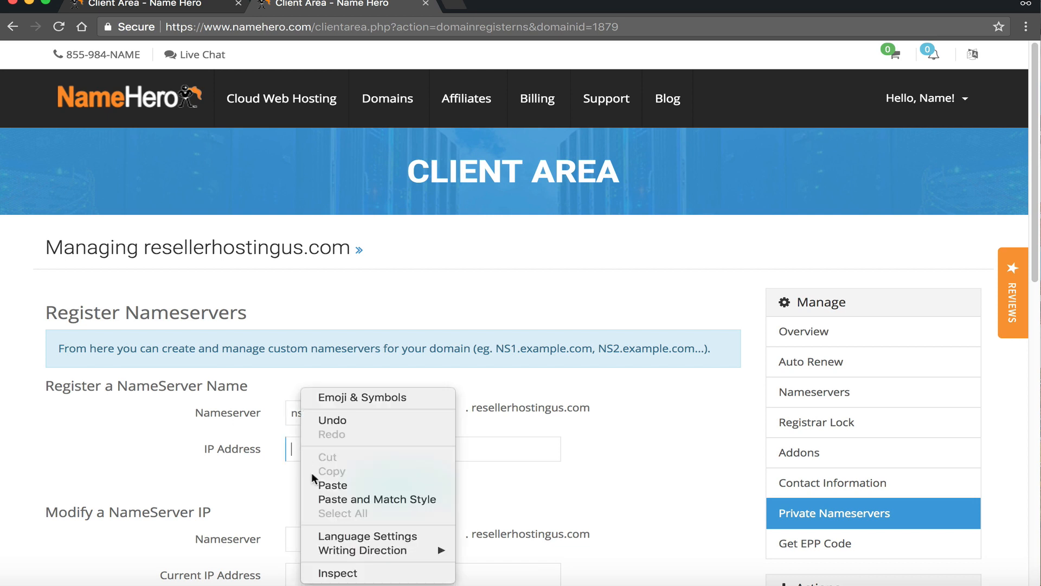
left_click(328, 481)
left_click(426, 488)
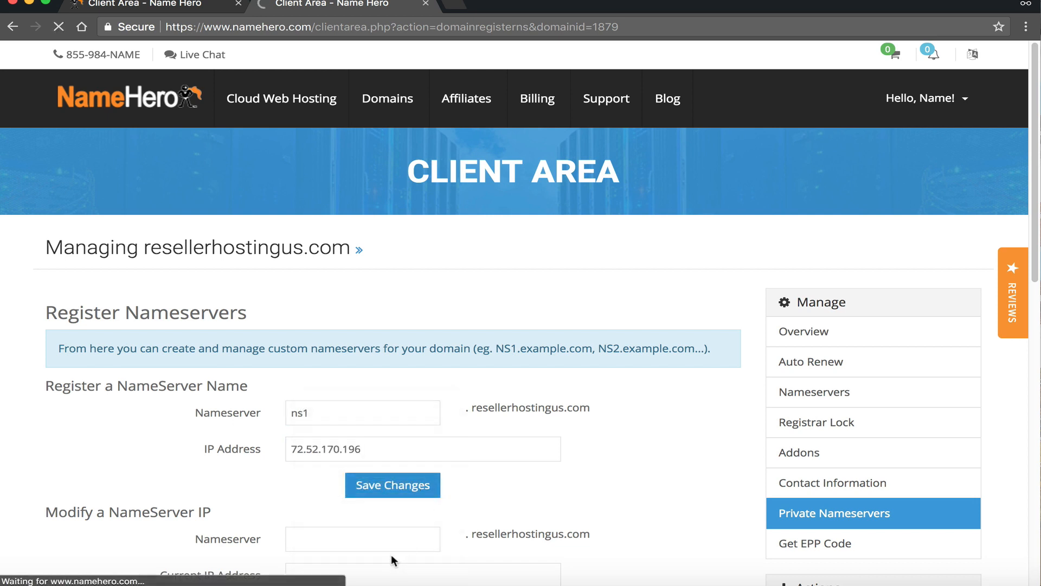
Step: Copy the ns2 IP address from the service's server information and go back to the nameserver registration page
left_click(136, 4)
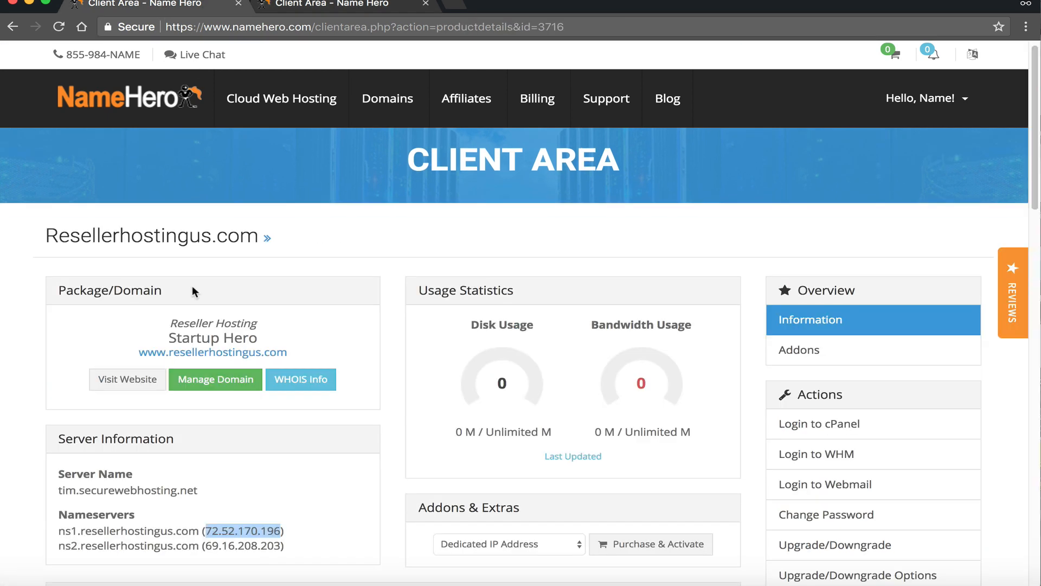
double_click(232, 545)
right_click(232, 544)
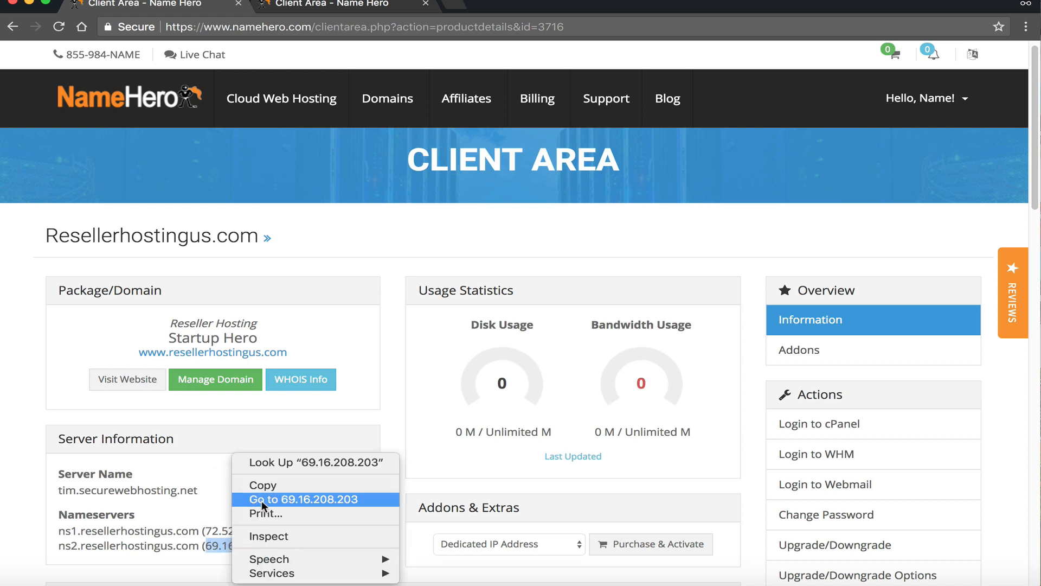
left_click(270, 491)
left_click(301, 6)
Step: Register the private nameserver ns2 for resellerhostingus.com with the copied IP address 69.16.208.203
left_click(372, 461)
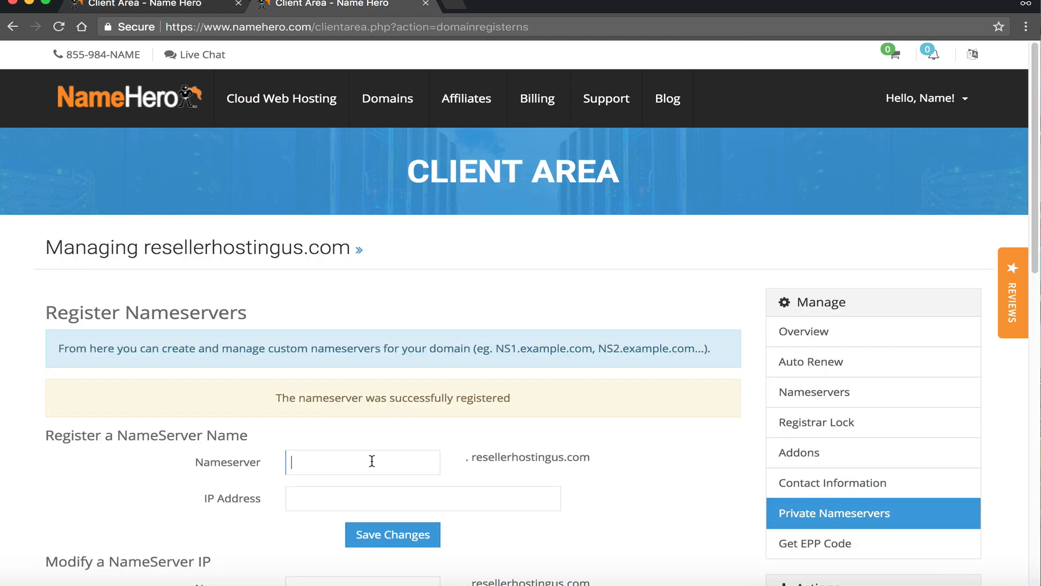
type("ns2")
right_click(353, 502)
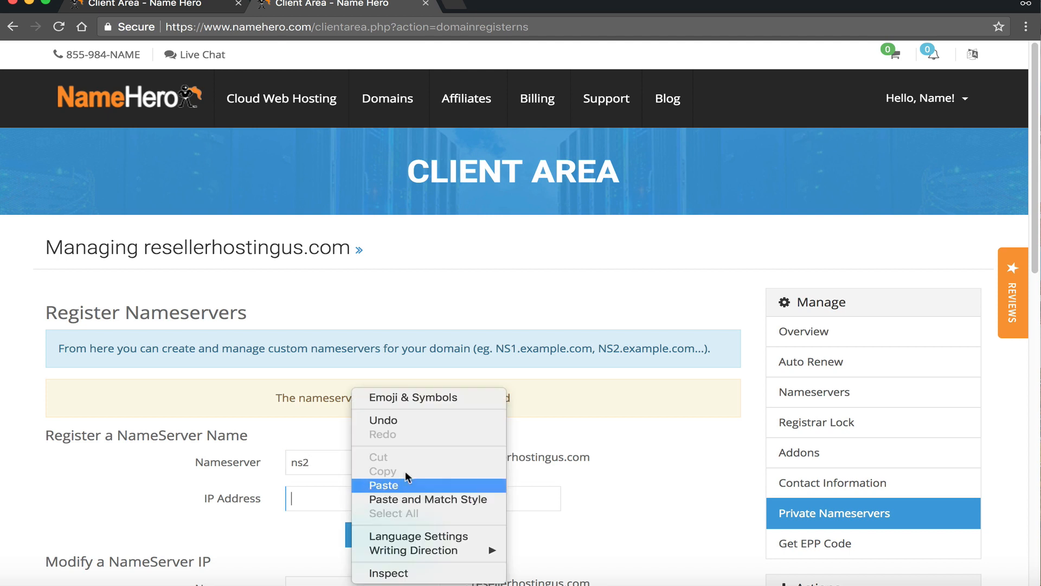
left_click(404, 479)
left_click(379, 534)
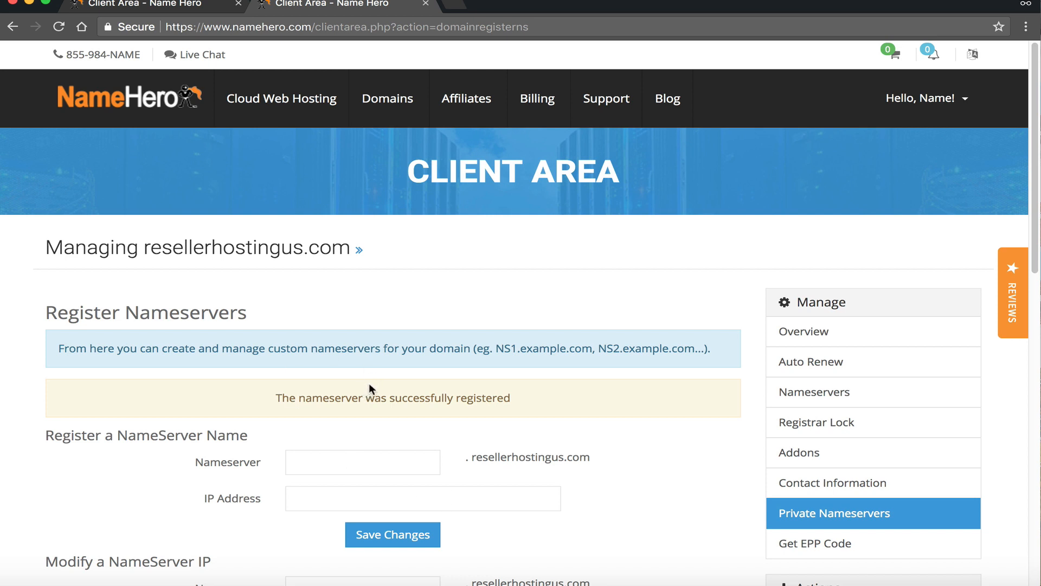
Step: Open the domain's nameserver settings and change Nameserver 1 to ns1.resellerhostingus.com using the copied domain name
left_click(802, 401)
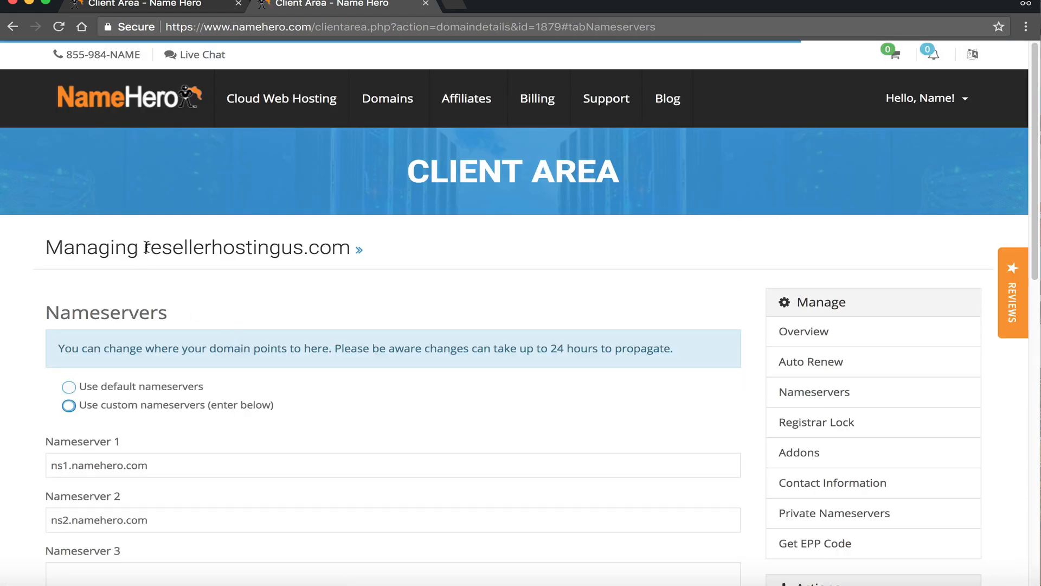
left_click_drag(143, 247, 350, 248)
right_click(343, 245)
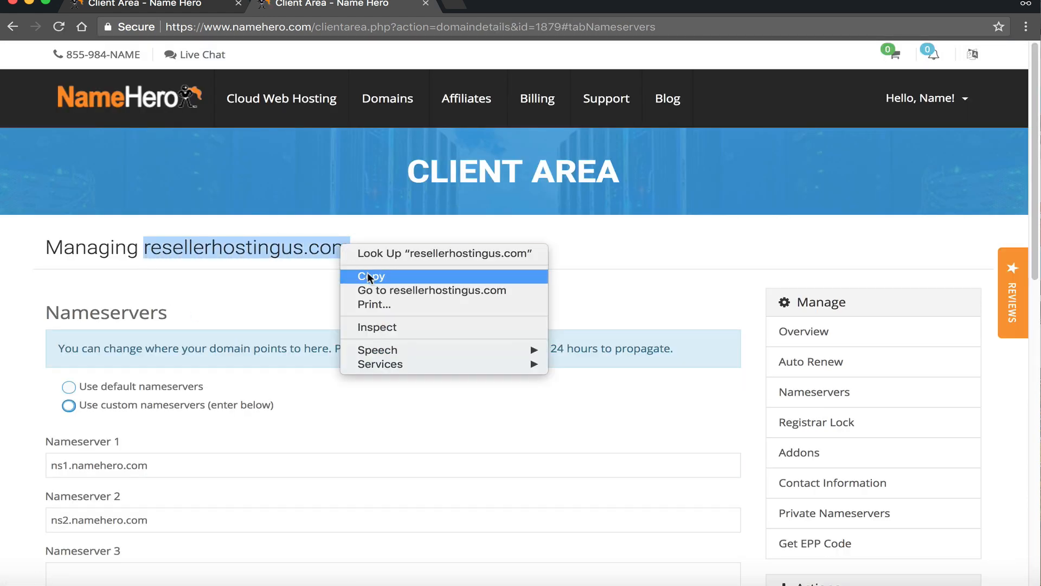
left_click(369, 277)
left_click(179, 471)
double_click(75, 467)
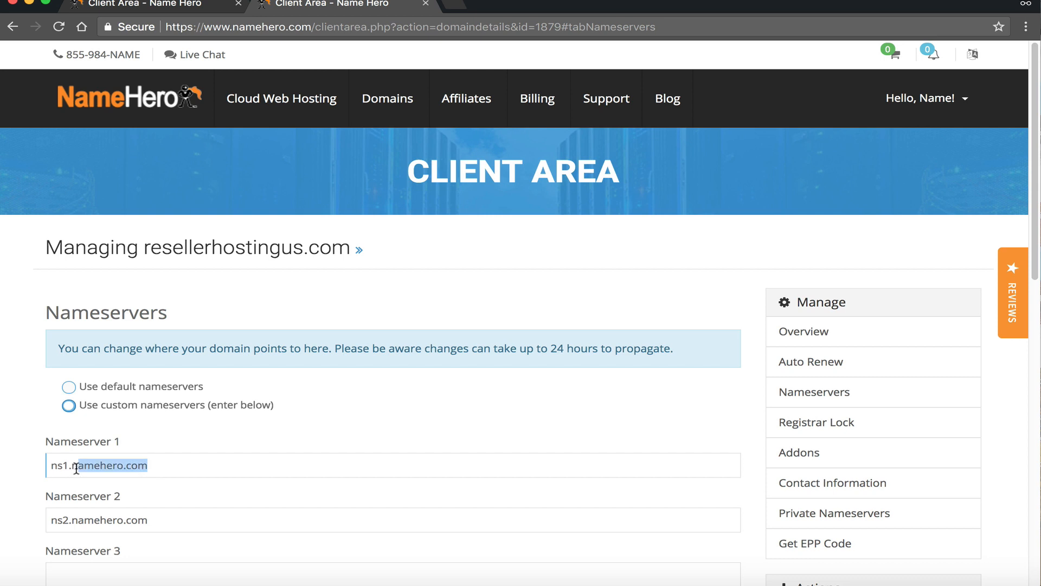
right_click(73, 467)
left_click(149, 410)
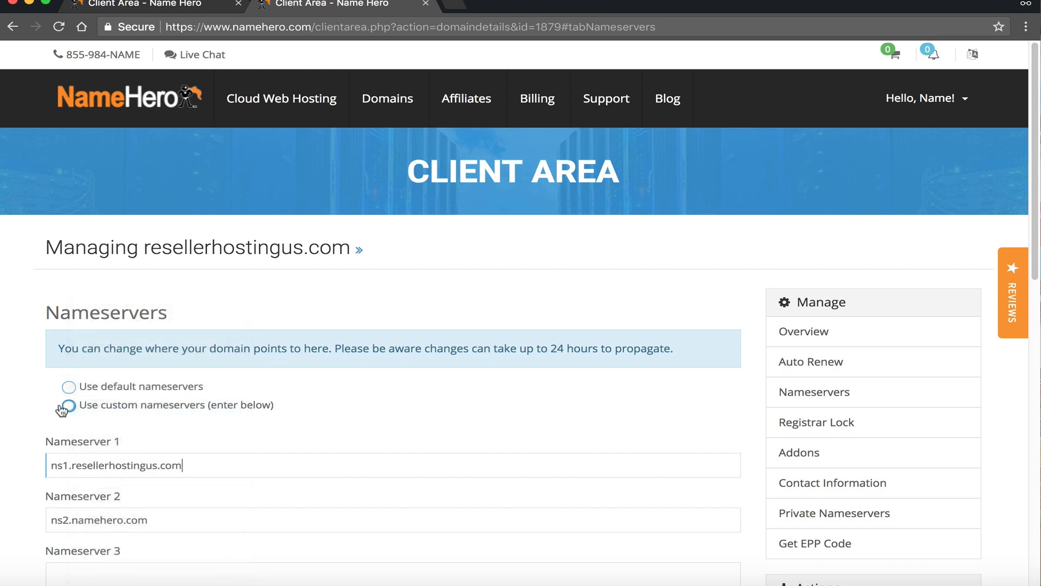
Step: Change Nameserver 2 to ns2.resellerhostingus.com and save the domain's nameservers
mouse_move(70, 520)
left_mouse_down()
mouse_move(155, 519)
mouse_move(71, 518)
left_mouse_up()
right_click(71, 519)
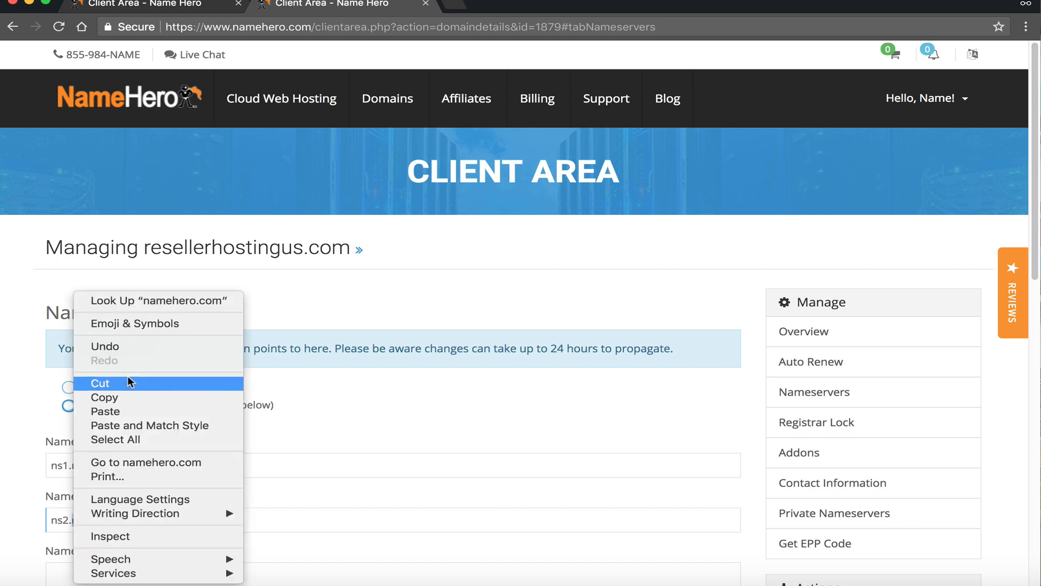
left_click(120, 408)
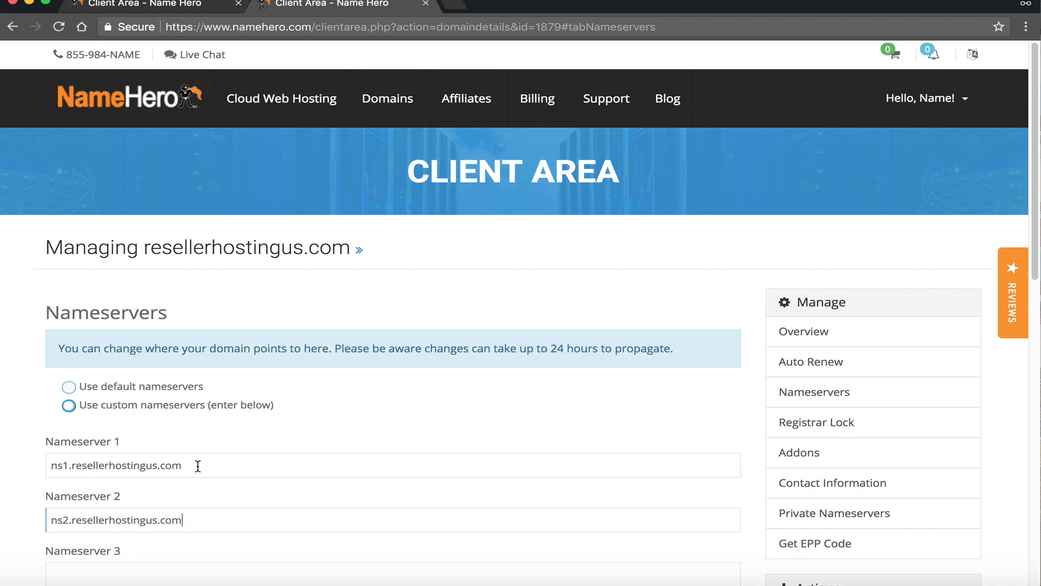
left_click_drag(193, 521, 132, 492)
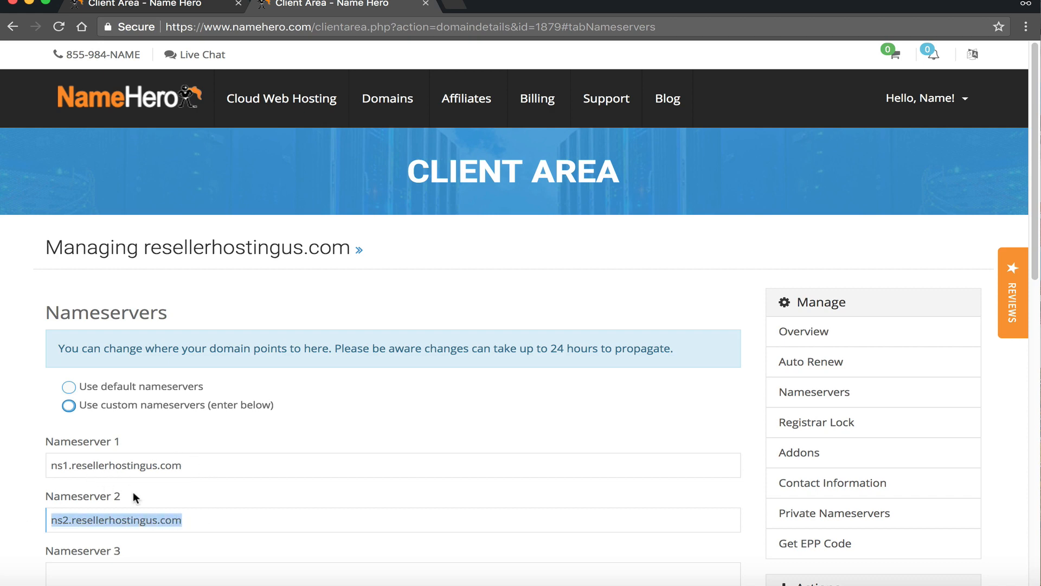
scroll(154, 447, "down", 5)
left_click(151, 527)
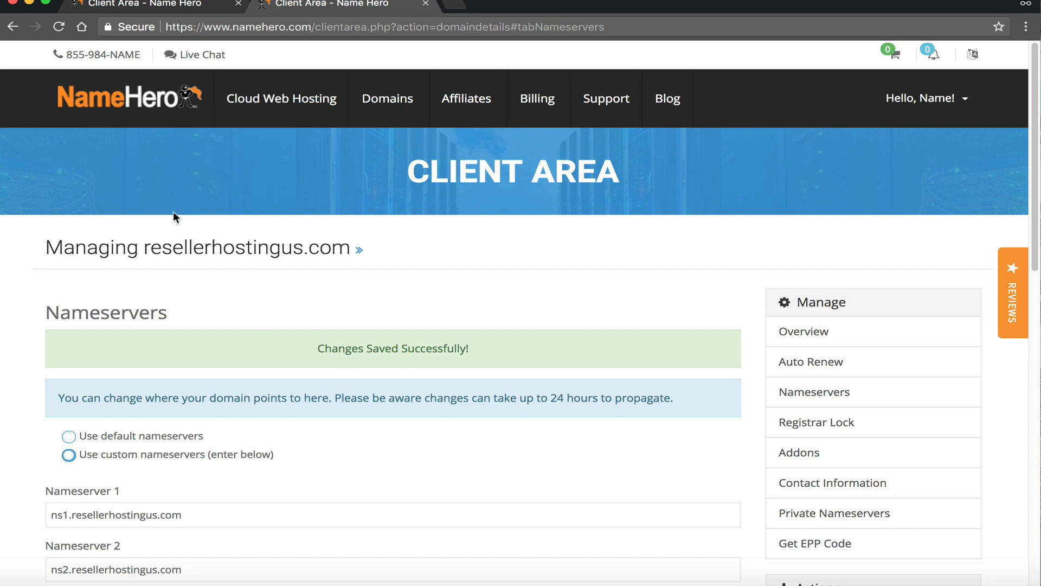
Step: Return to the resellerhostingus.com service details and log in to WHM from there
left_click_drag(142, 248, 347, 247)
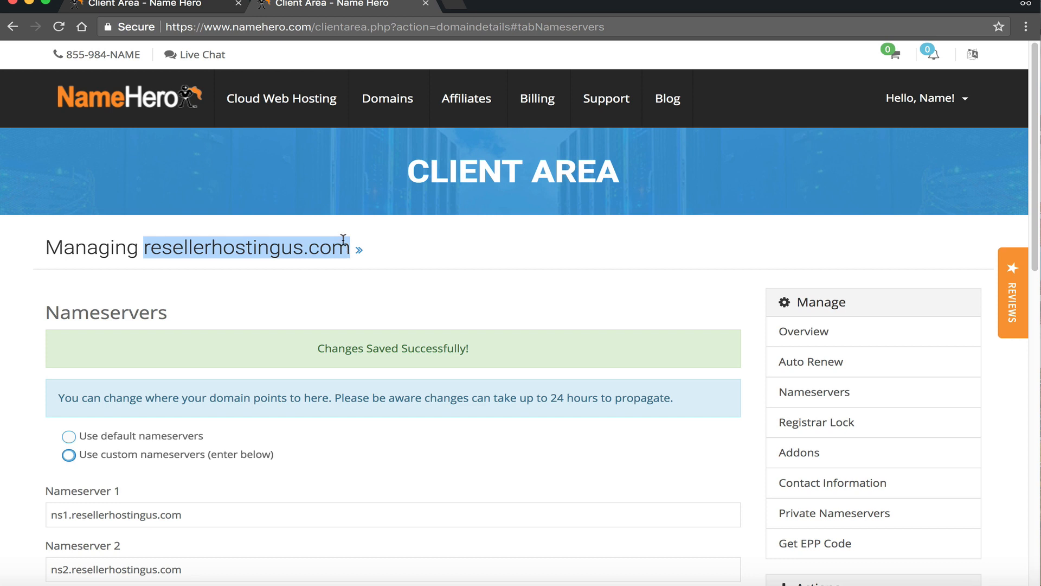
left_click(243, 252)
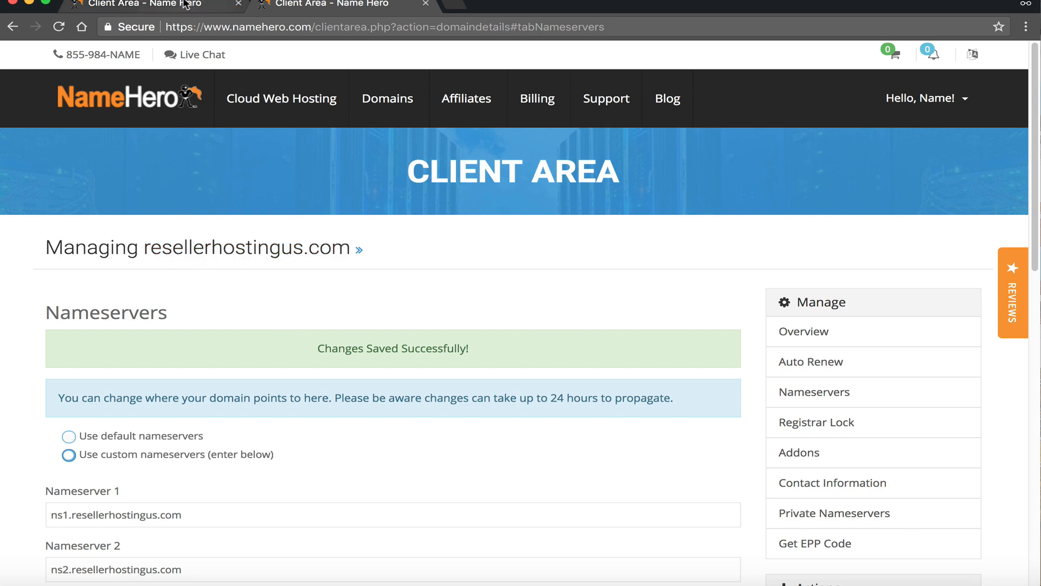
left_click(141, 4)
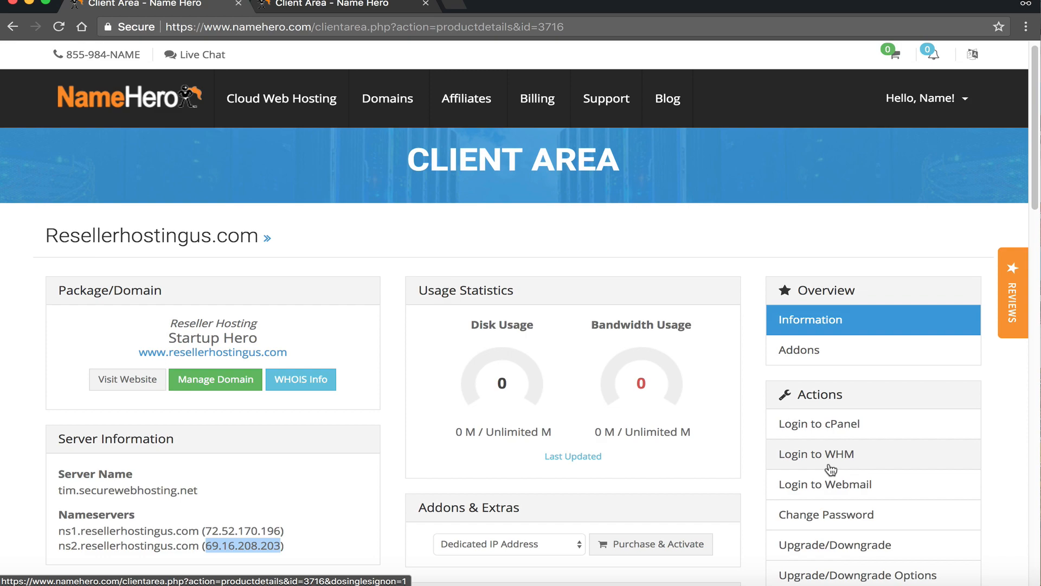
left_click(797, 458)
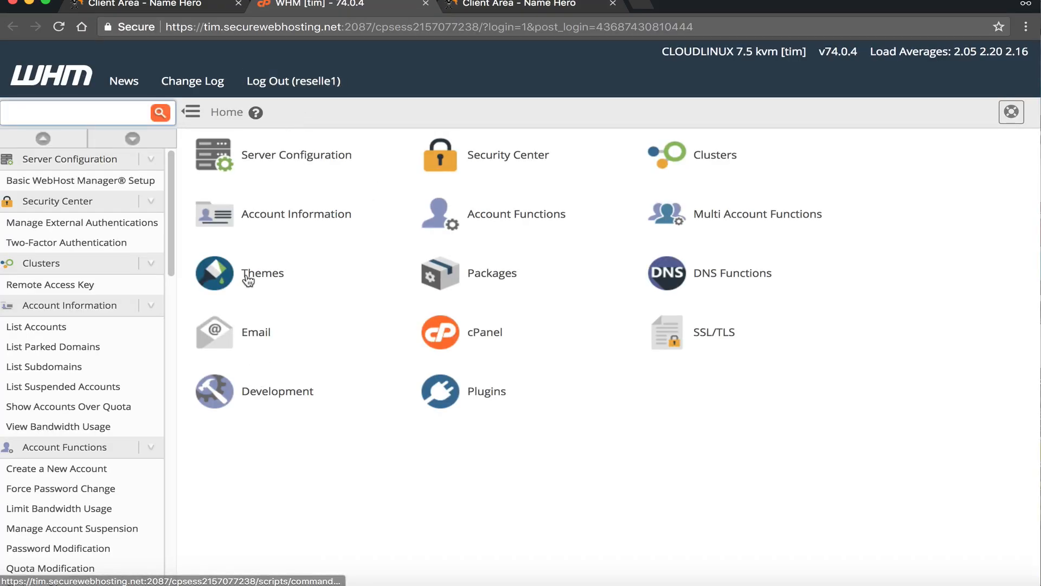
Step: Search the WHM features for "add a" and open the Add a Package form at its Package Name field
scroll(105, 394, "down", 6)
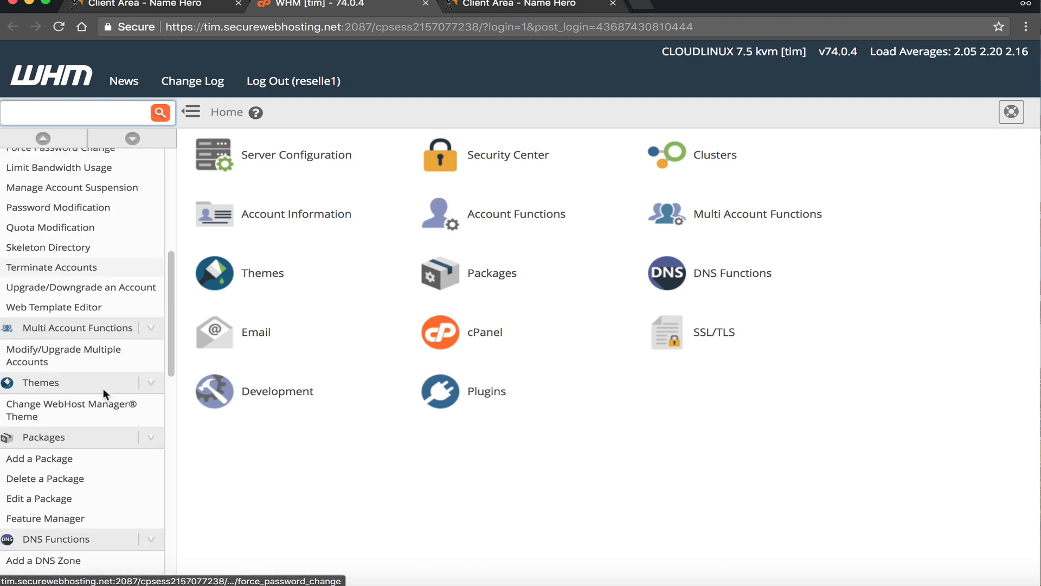
scroll(105, 394, "down", 5)
scroll(98, 407, "up", 12)
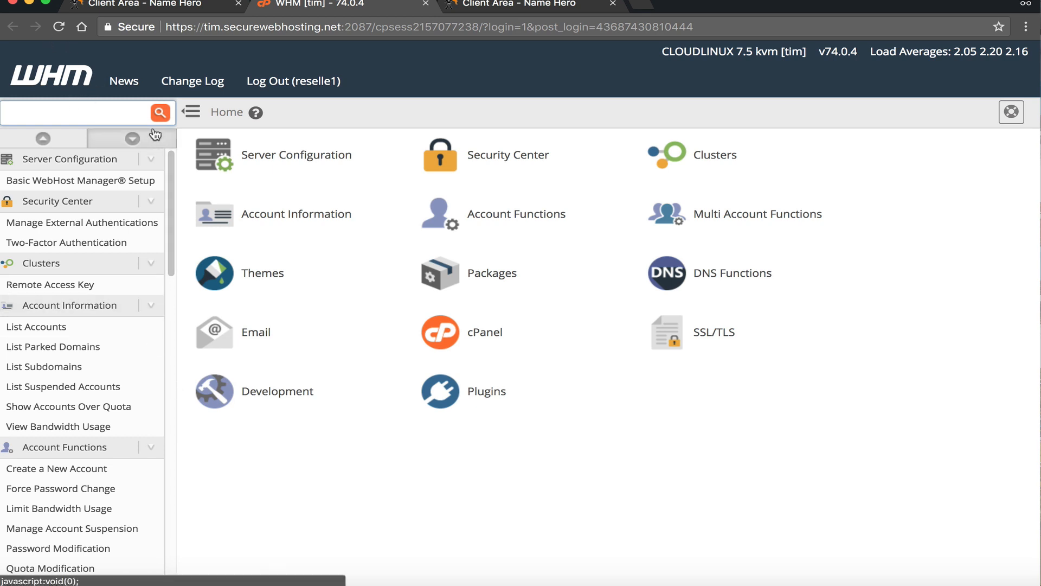
type("add a")
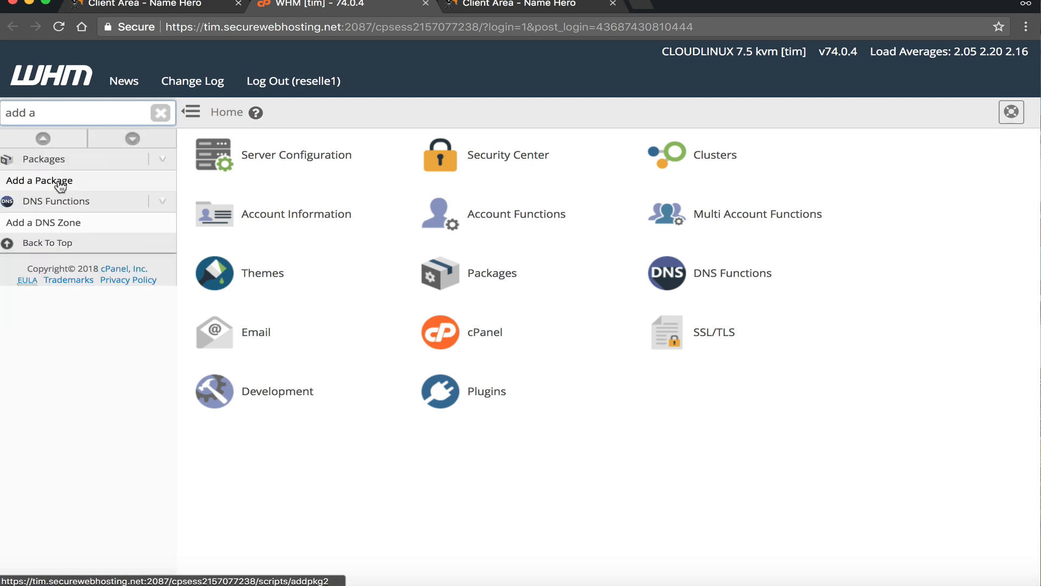
left_click(22, 187)
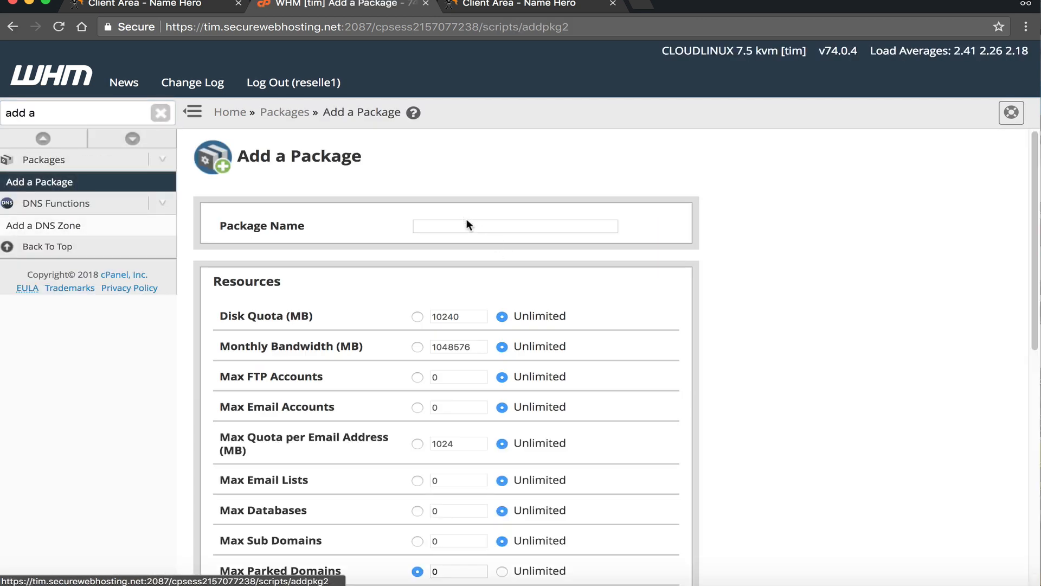
left_click(465, 227)
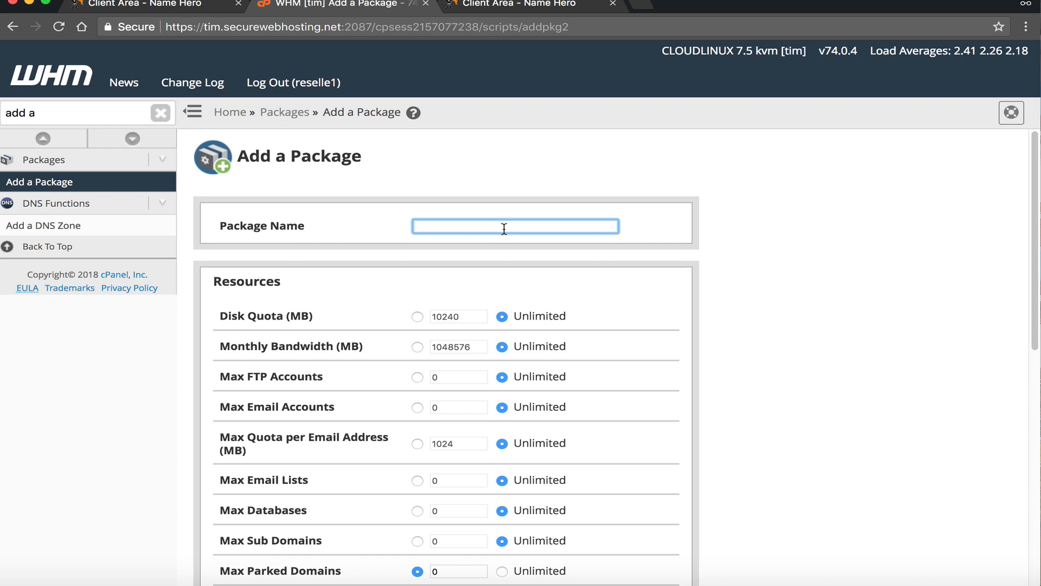
Step: Name the package 10GB and limit its disk quota to 10000 MB instead of unlimited
type("10GB")
left_click_drag(216, 317, 290, 318)
left_click(406, 317)
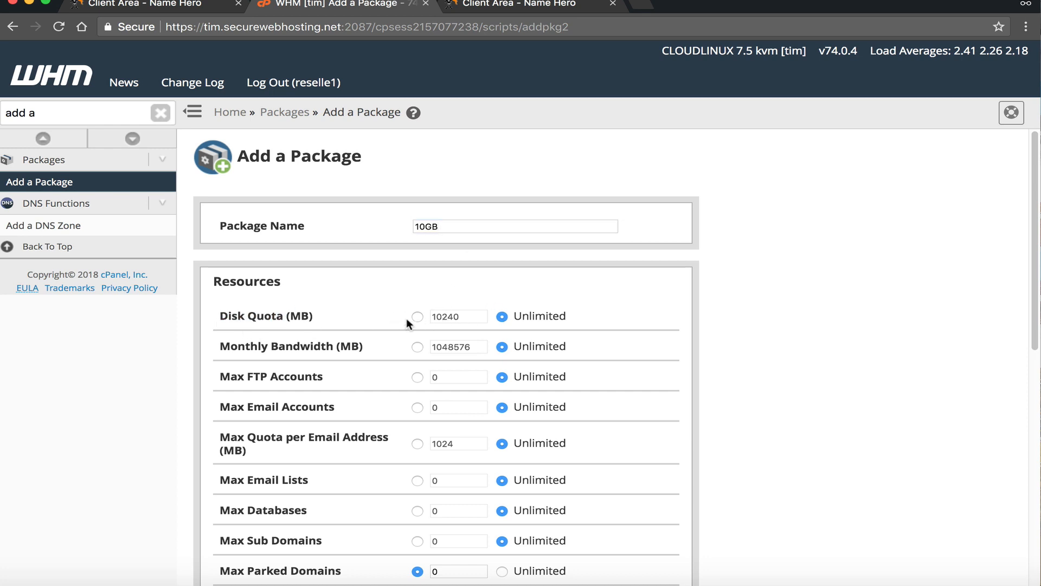
left_click(417, 316)
left_click_drag(459, 316, 382, 316)
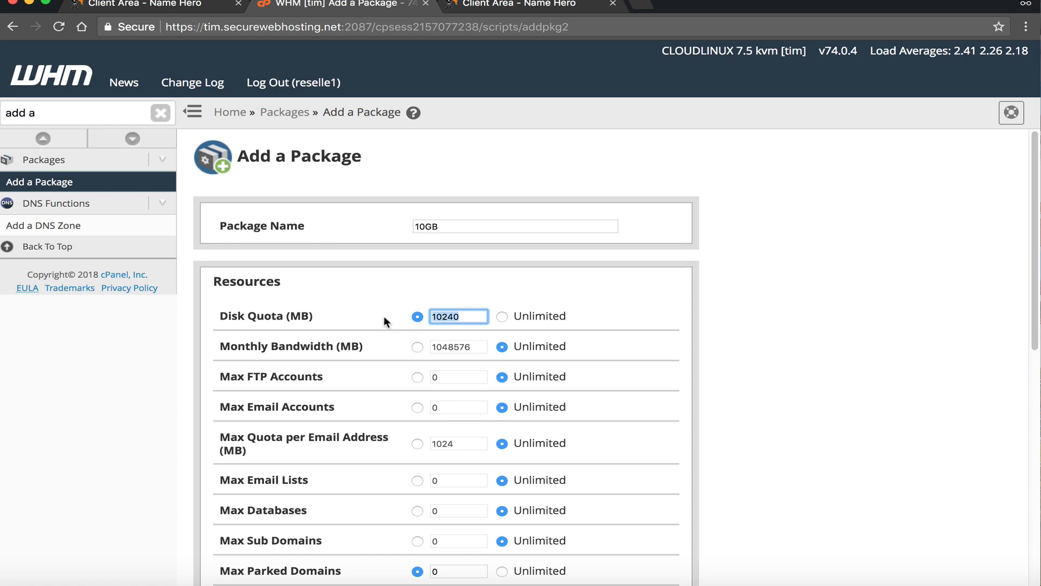
type("10000")
Step: Limit the package's monthly bandwidth to 10000 MB
left_click(417, 346)
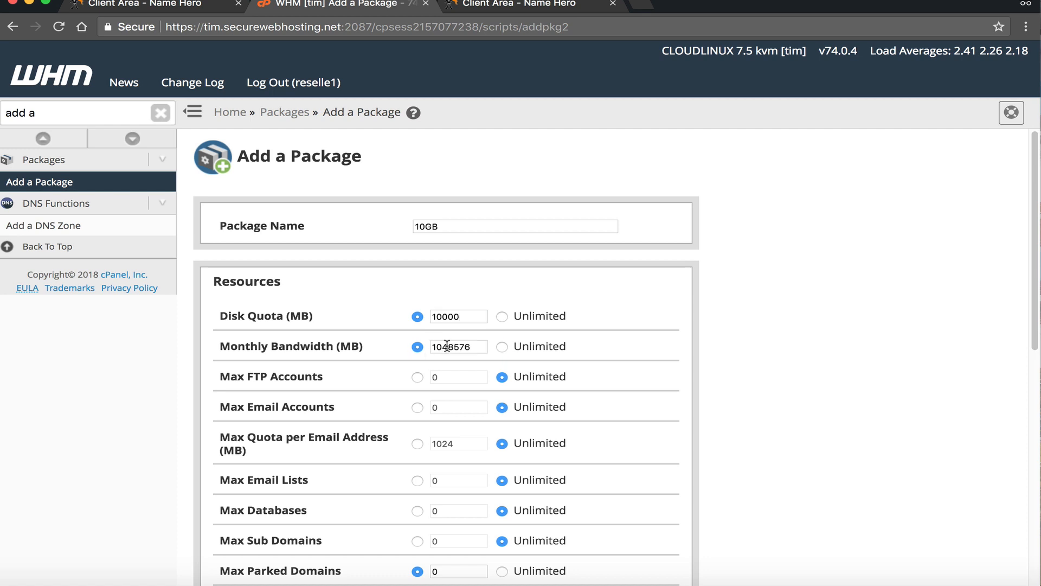
left_click_drag(482, 347, 311, 331)
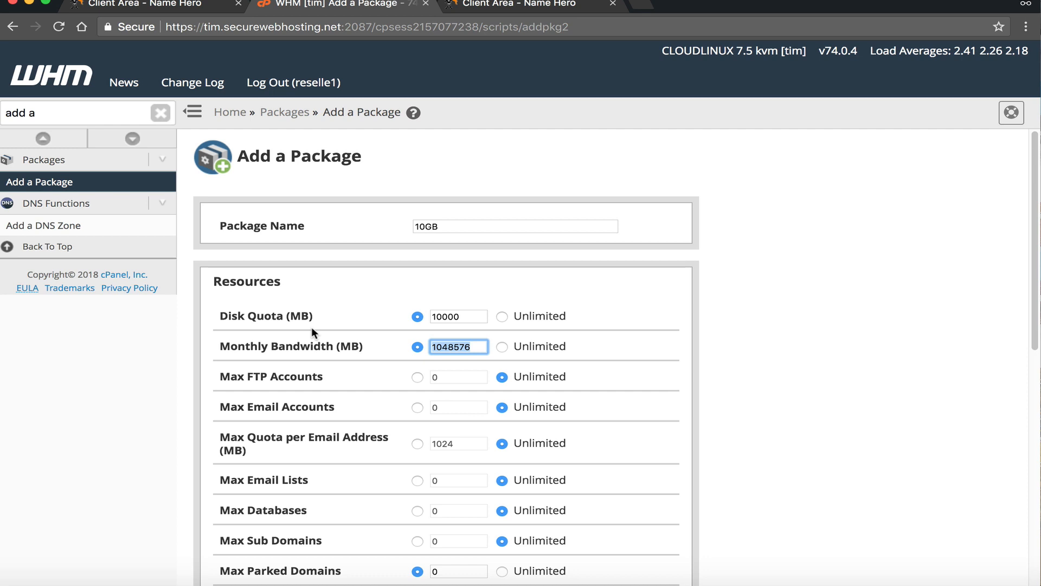
type("10000")
scroll(340, 367, "down", 1)
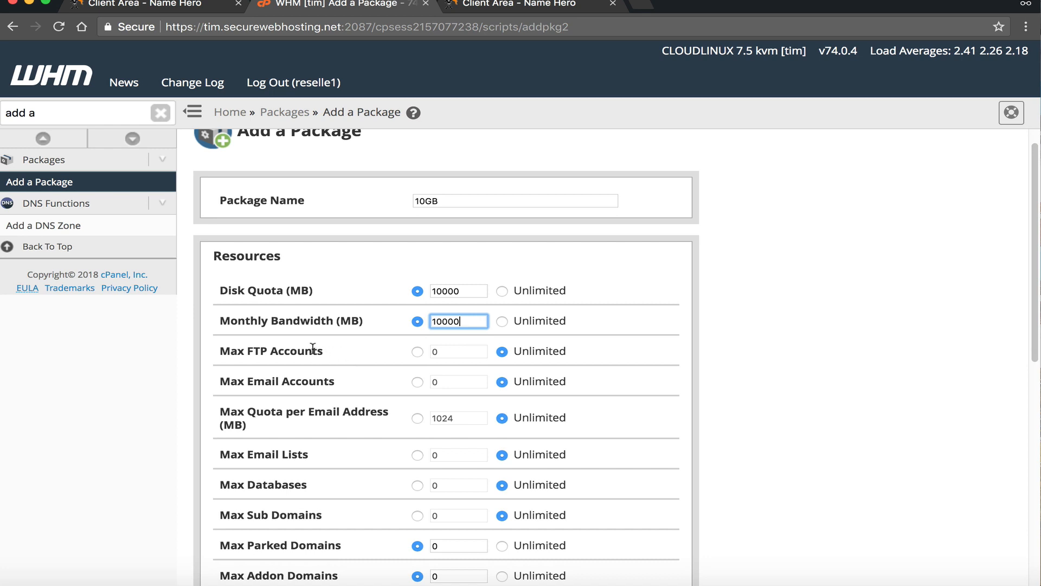
left_click(332, 347)
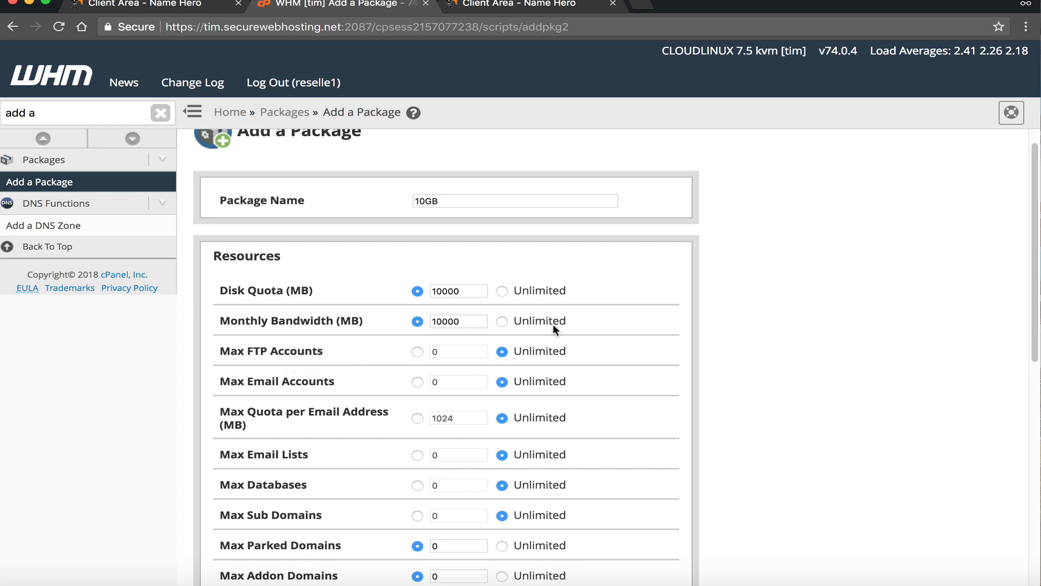
Step: Add the 10GB package, keeping the remaining resource limits and settings at their defaults
scroll(529, 382, "down", 2)
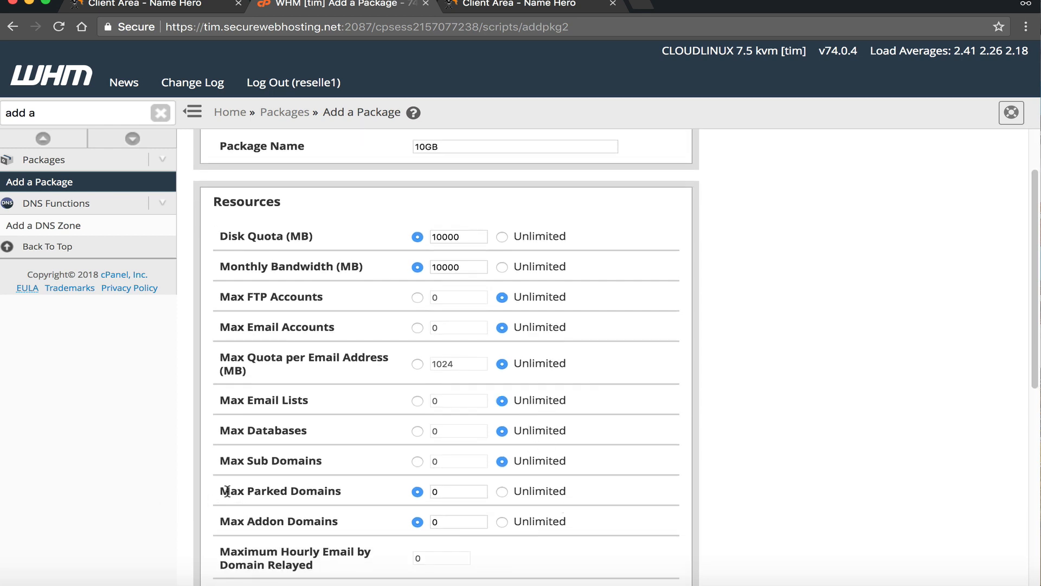
left_click_drag(227, 491, 301, 491)
left_click_drag(262, 521, 224, 521)
left_click(260, 521)
scroll(479, 486, "down", 5)
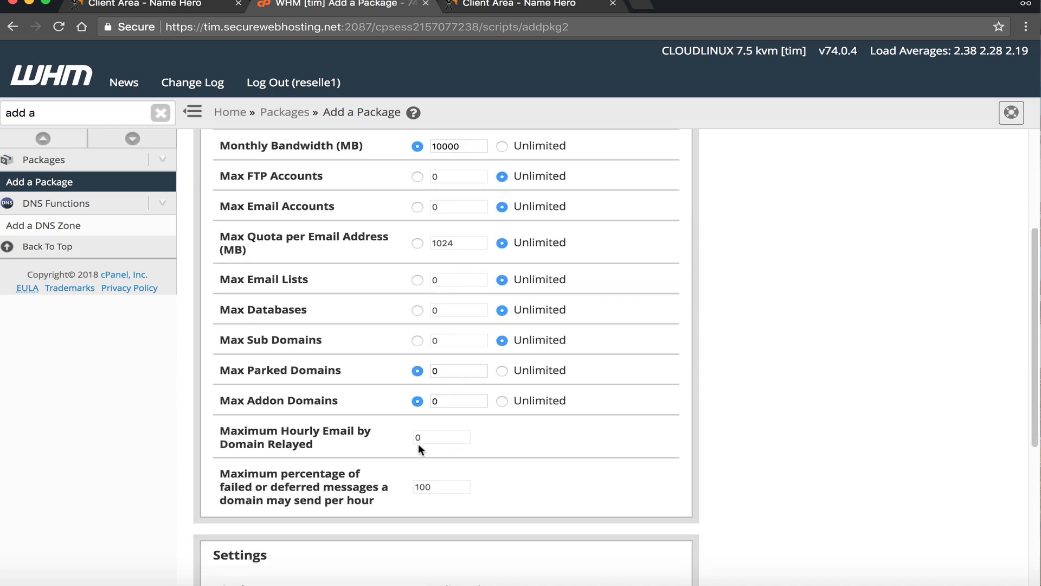
scroll(385, 470, "down", 10)
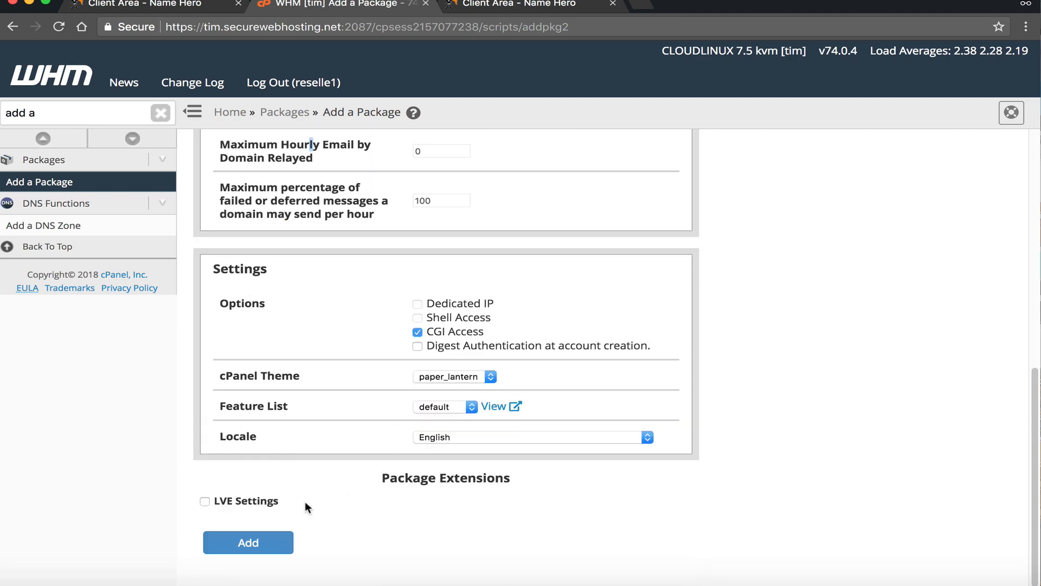
left_click(275, 549)
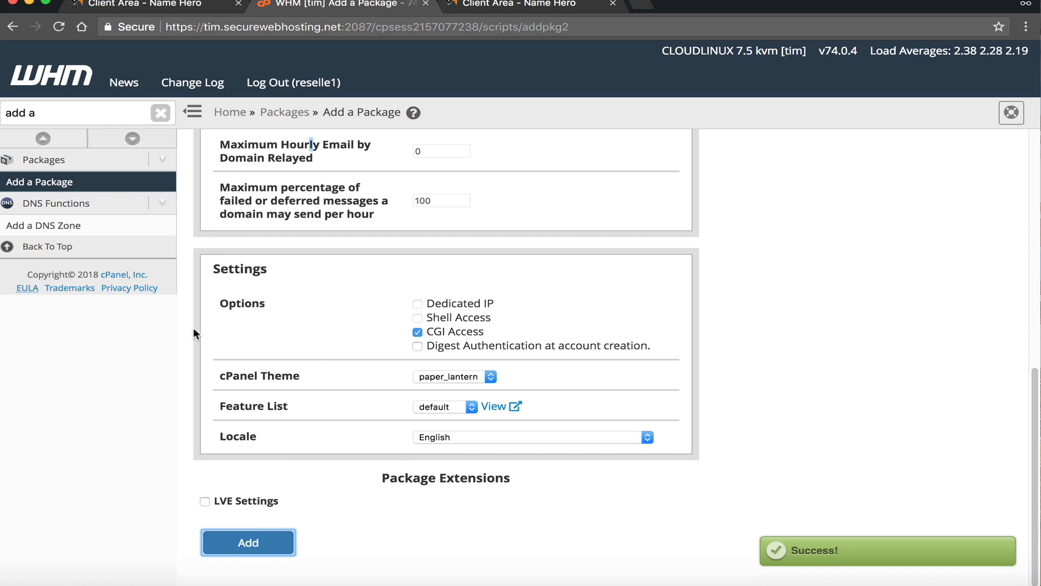
Step: Search the WHM features for "create" and open the Create a New Account form at its Domain field
left_click(44, 115)
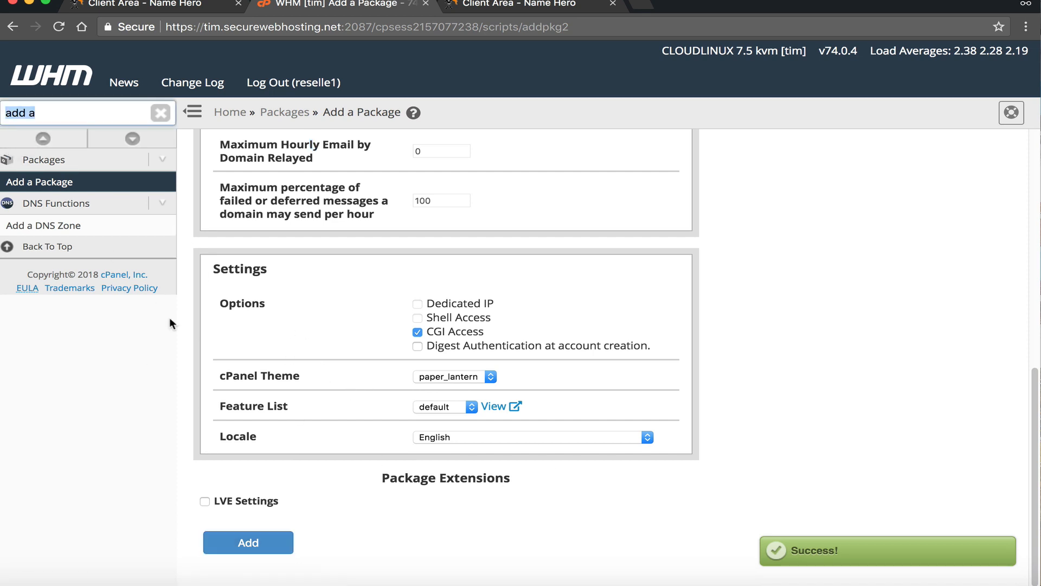
type("xreatr")
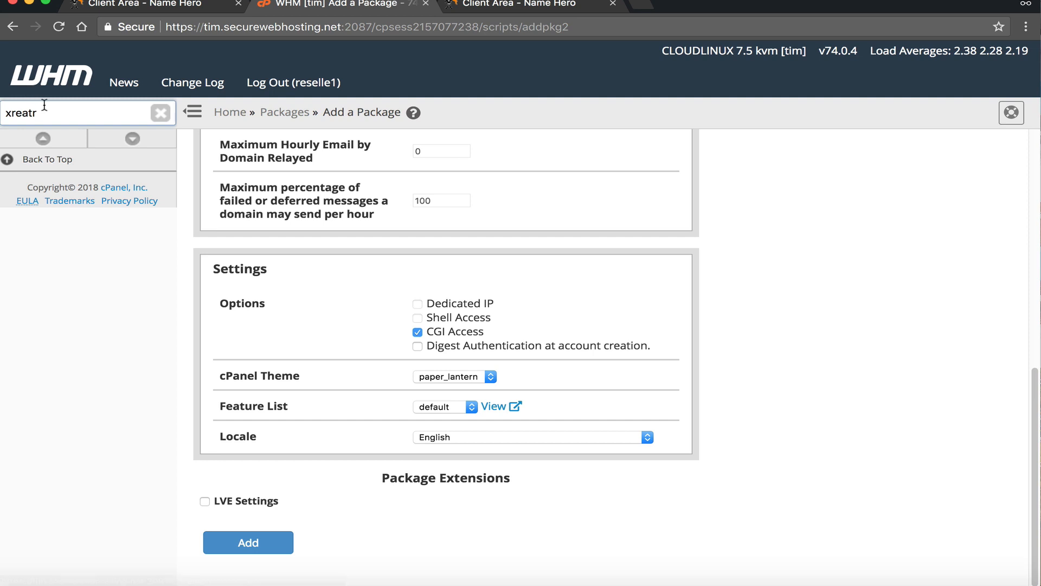
key("super+a")
type("create")
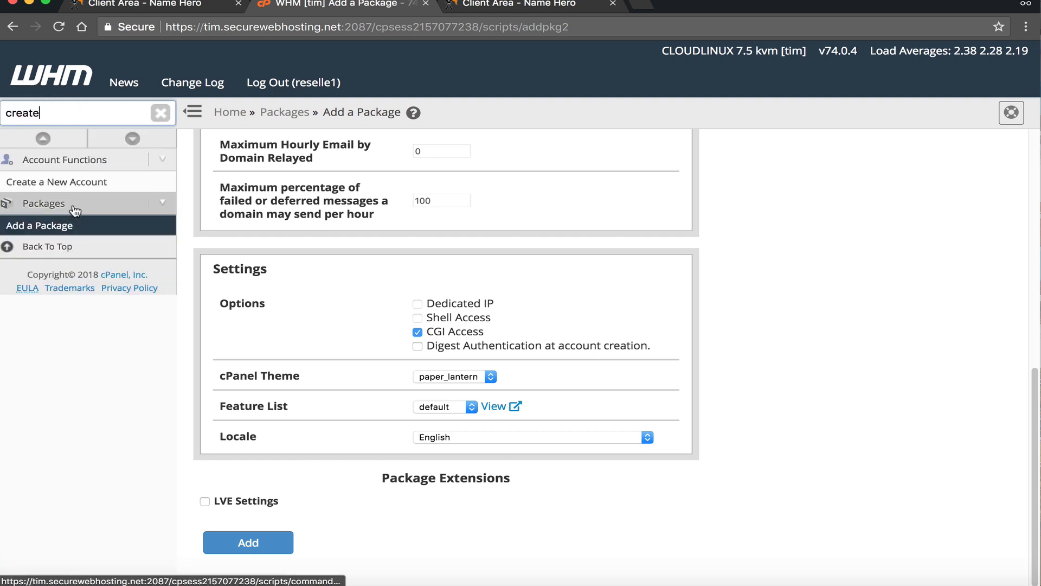
left_click(66, 182)
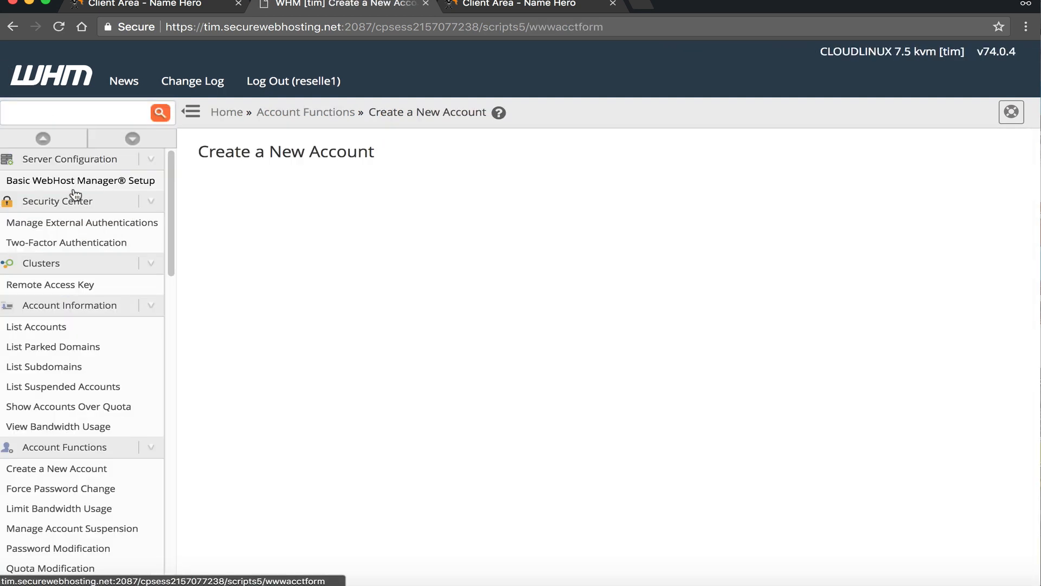
scroll(323, 308, "down", 7)
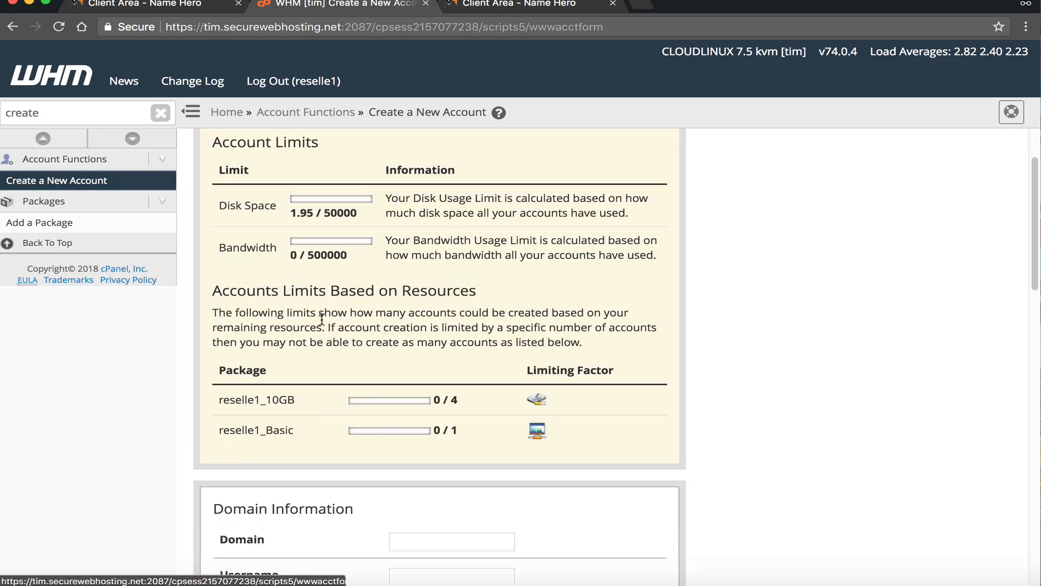
left_click(425, 234)
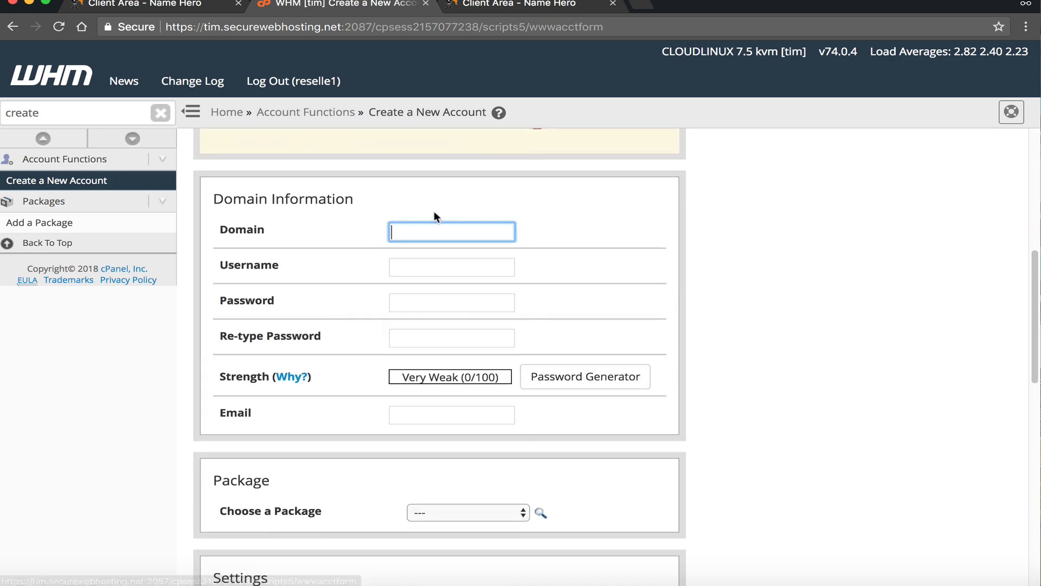
Step: Switch to the NameHero client area and open the details of realbonds.com from the domain list
left_click(482, 8)
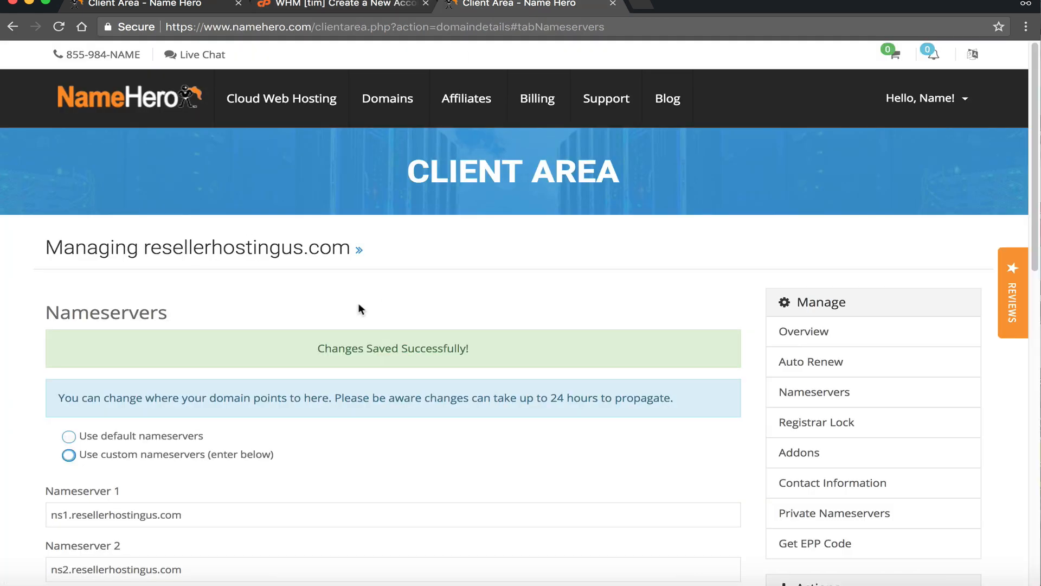
mouse_move(386, 101)
left_click(373, 160)
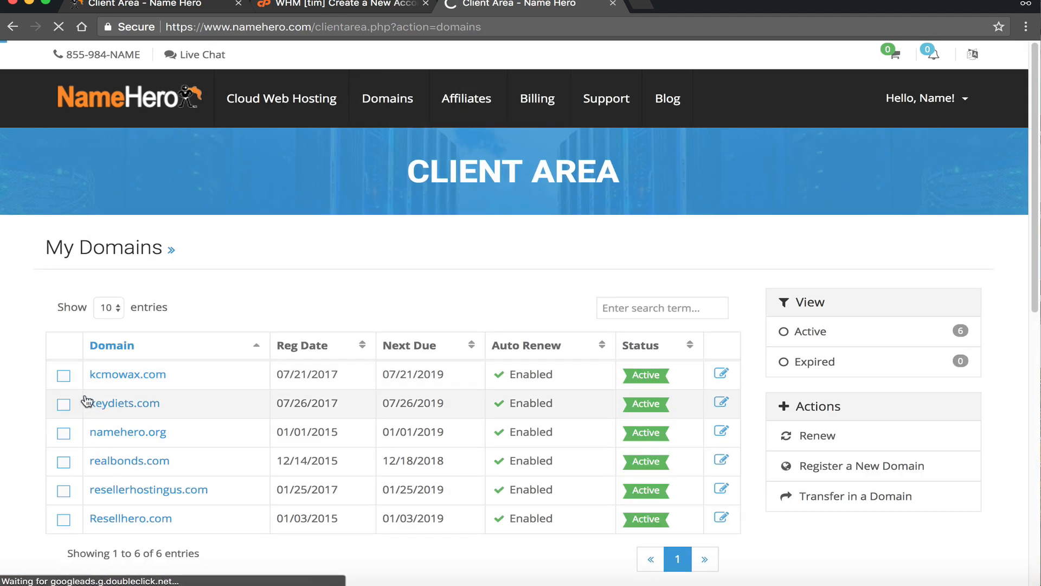
left_click(169, 461)
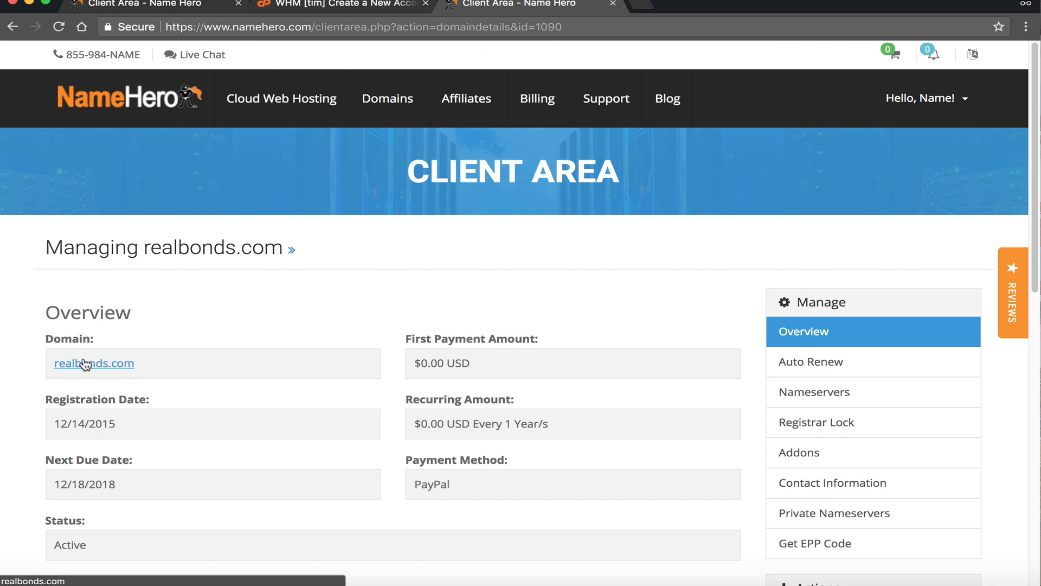
Step: Return to the new account form in WHM and enter realbonds.com as the domain, keeping the suggested username
left_click(336, 4)
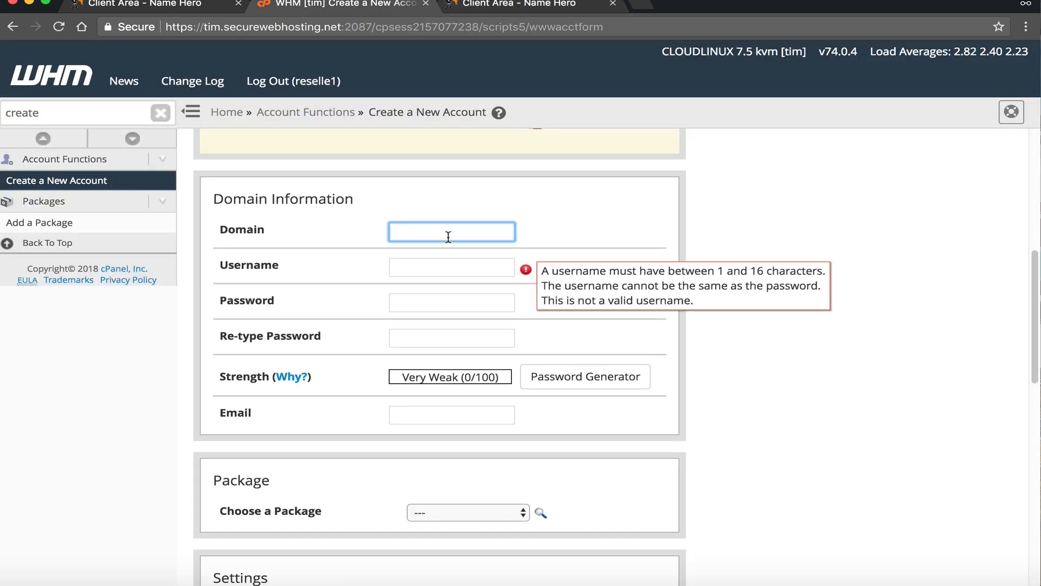
type("realbon")
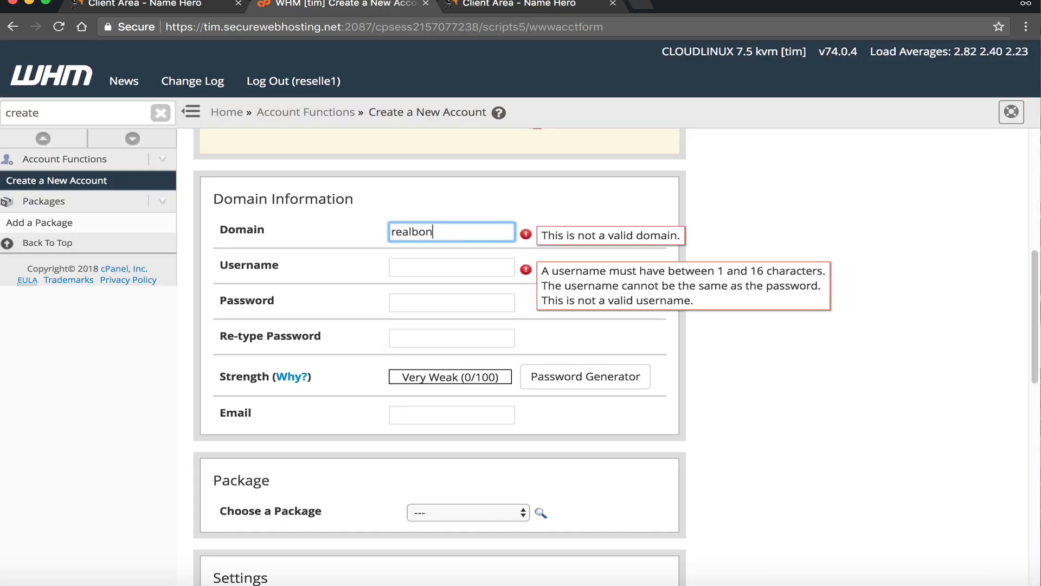
type("ds.com")
key("Tab")
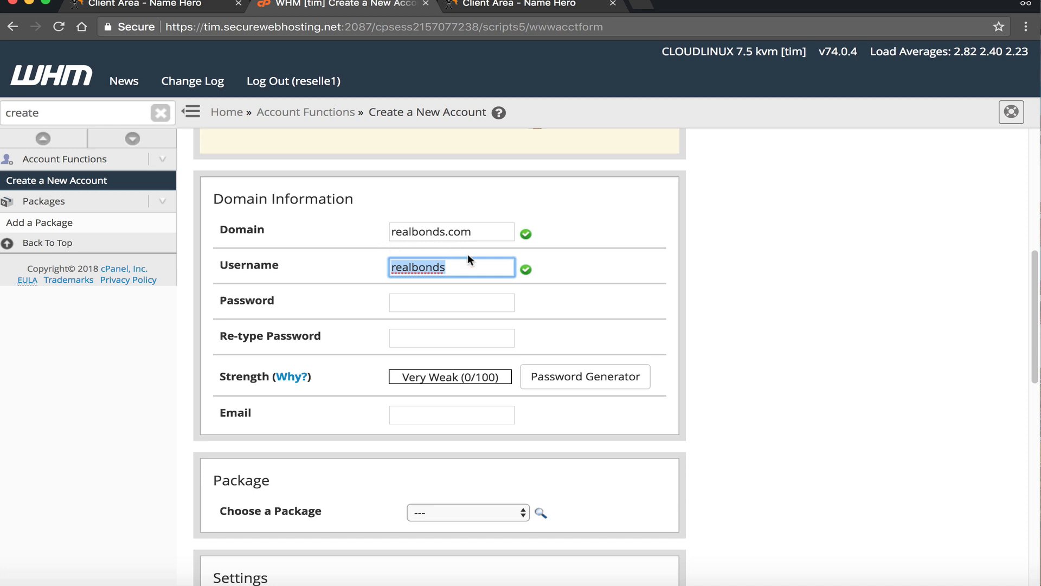
key("Left")
Step: Generate a password for the account, mark it as safely stored, copy it and use it for the password fields
left_click(446, 303)
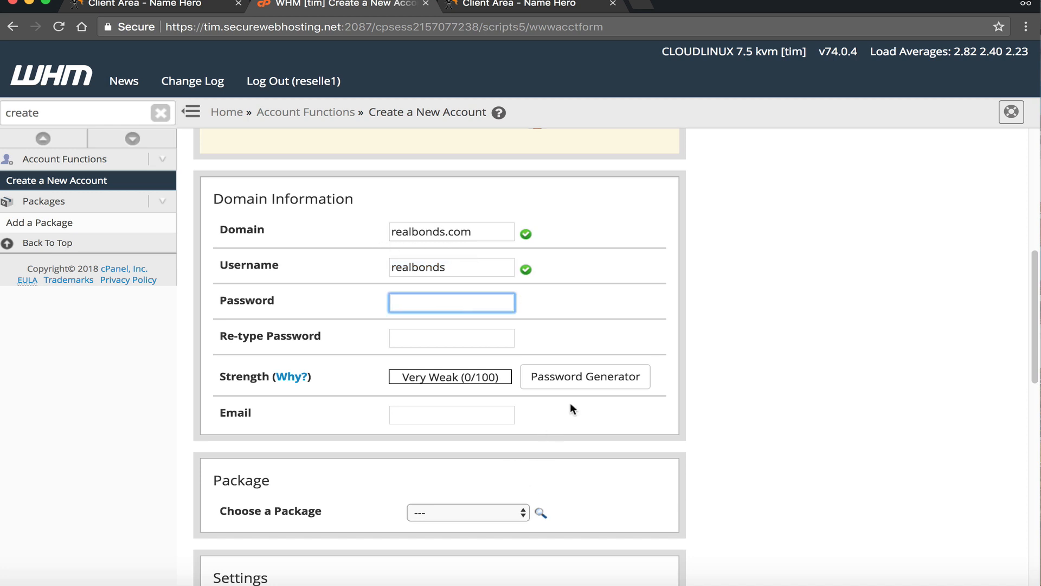
left_click(564, 379)
left_click(455, 351)
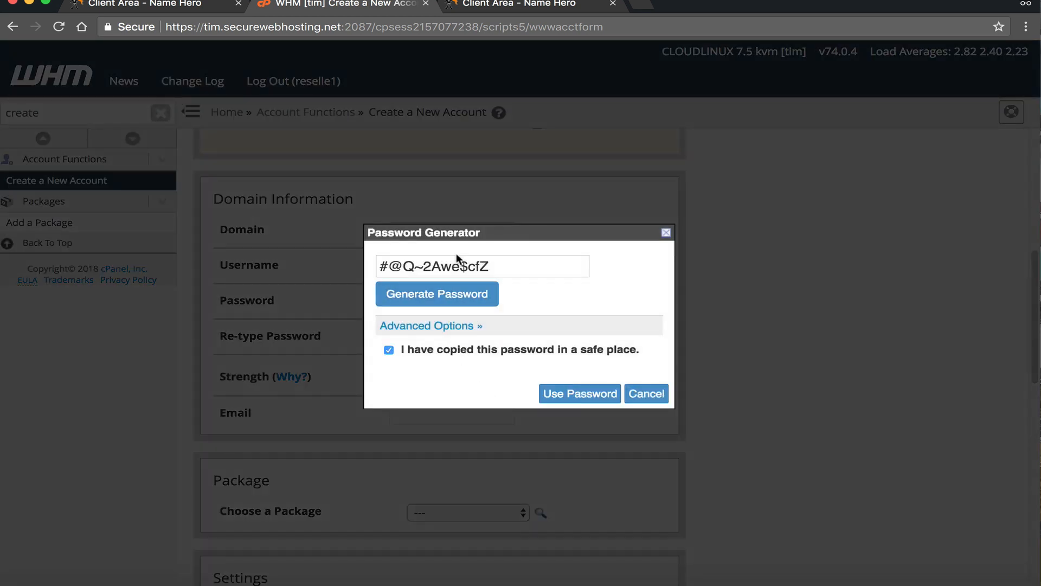
left_click_drag(518, 262, 374, 267)
right_click(404, 261)
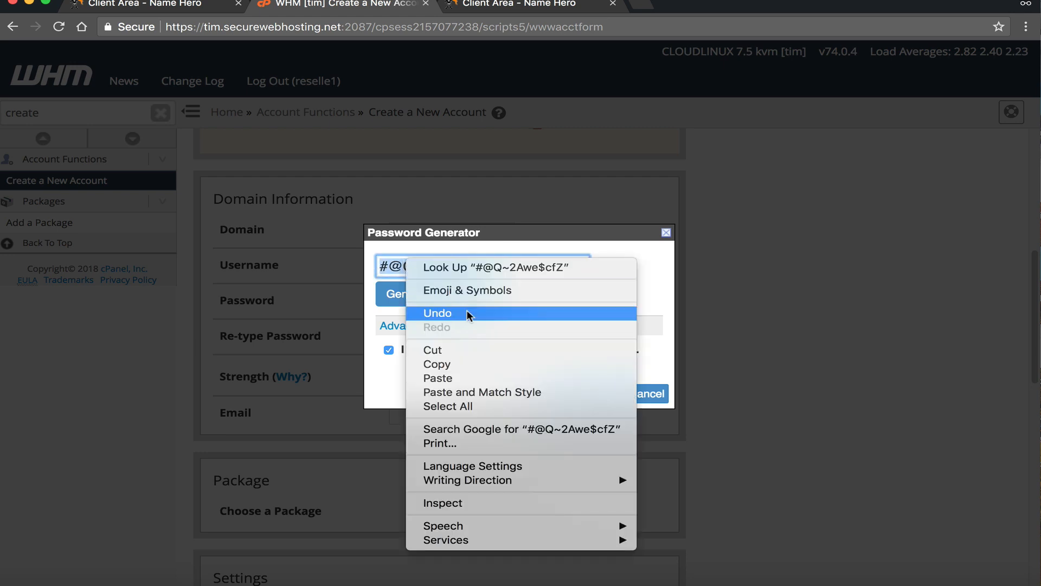
left_click(456, 362)
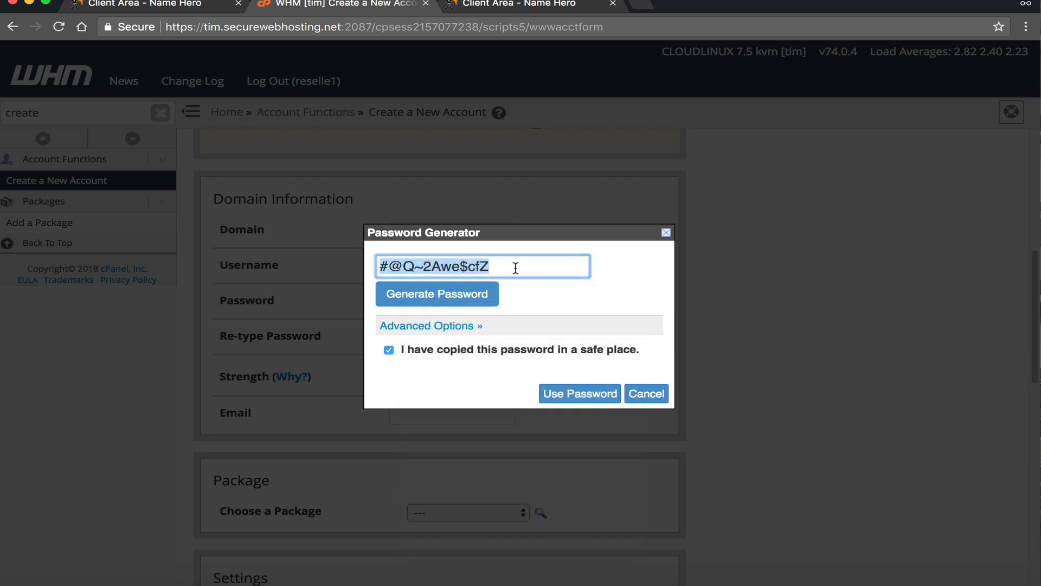
left_click(537, 261)
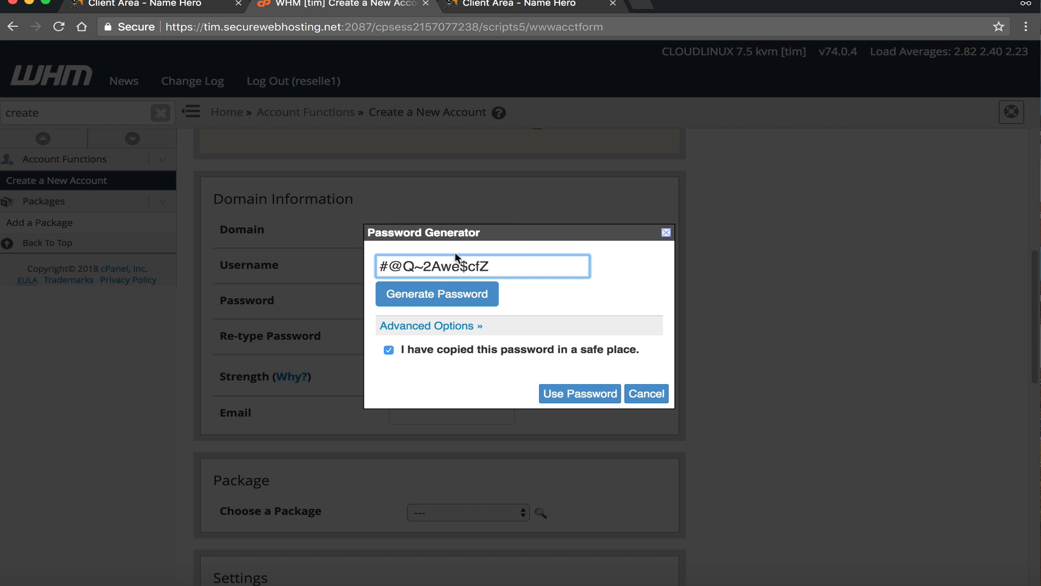
left_click(587, 401)
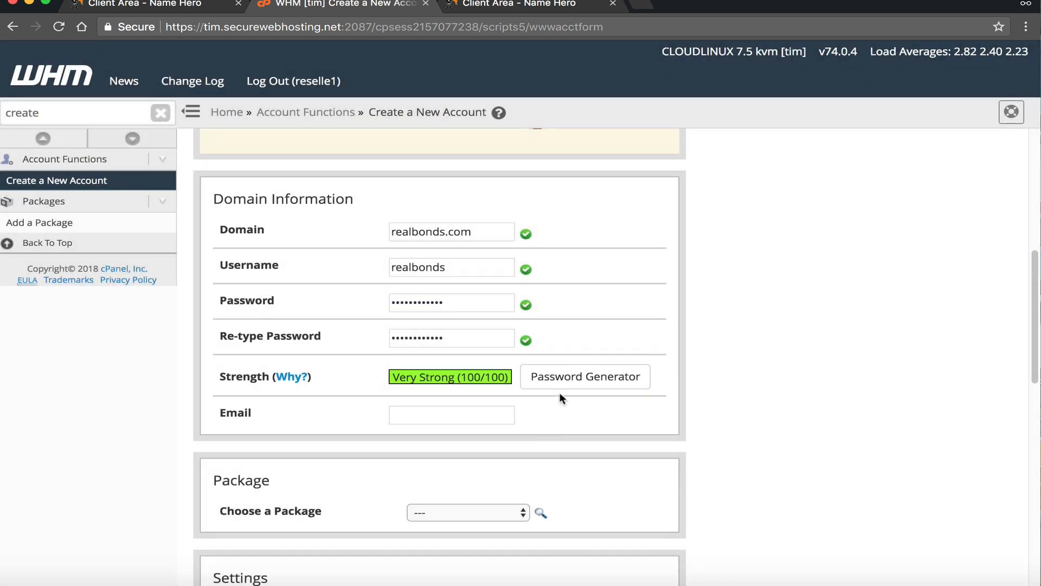
Step: Assign the reselle1_10GB package to the new account, leaving the email field blank
scroll(618, 328, "down", 3)
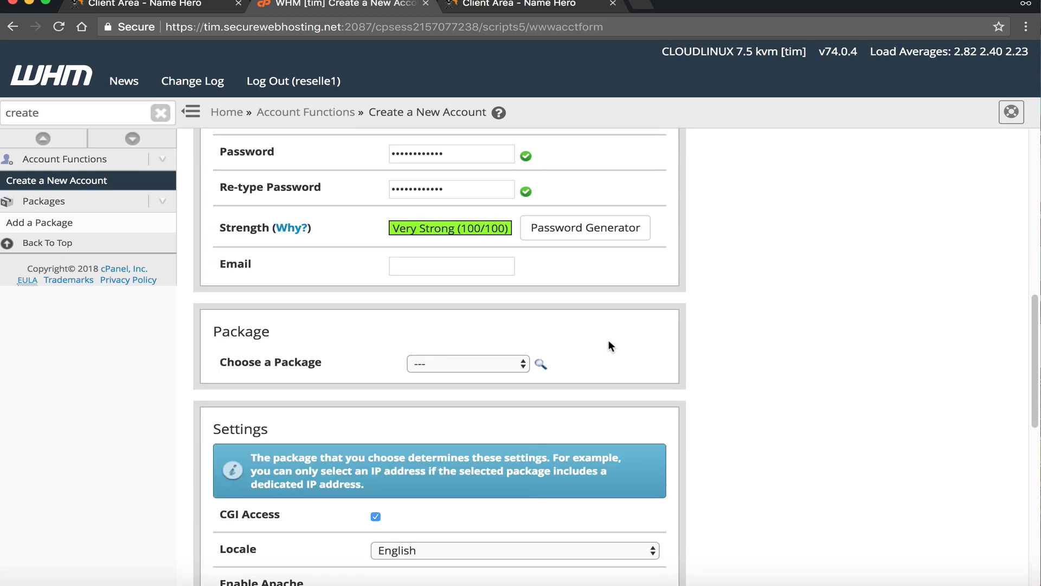
left_click(399, 264)
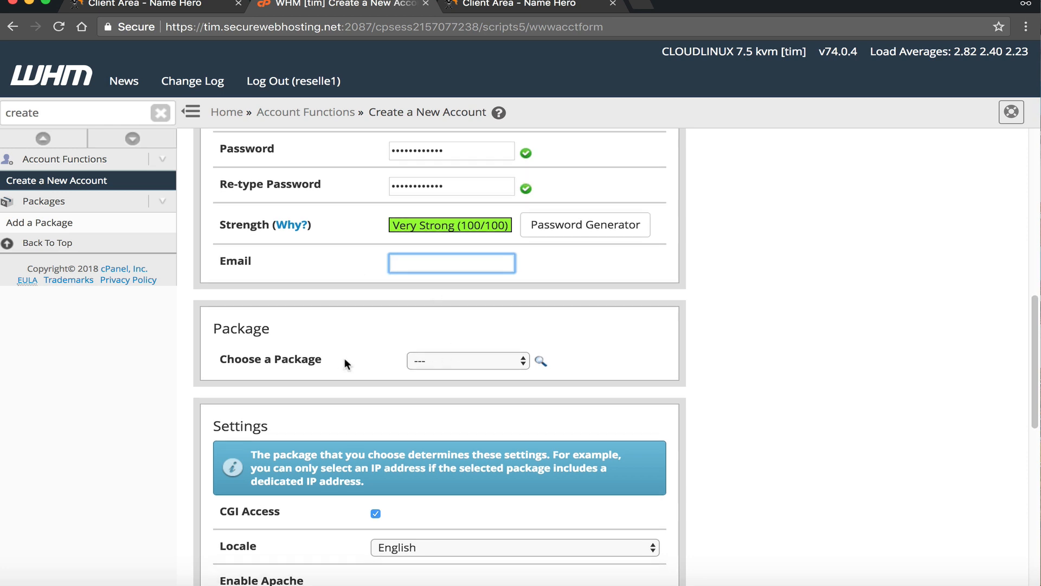
scroll(428, 355, "down", 1)
left_click(512, 351)
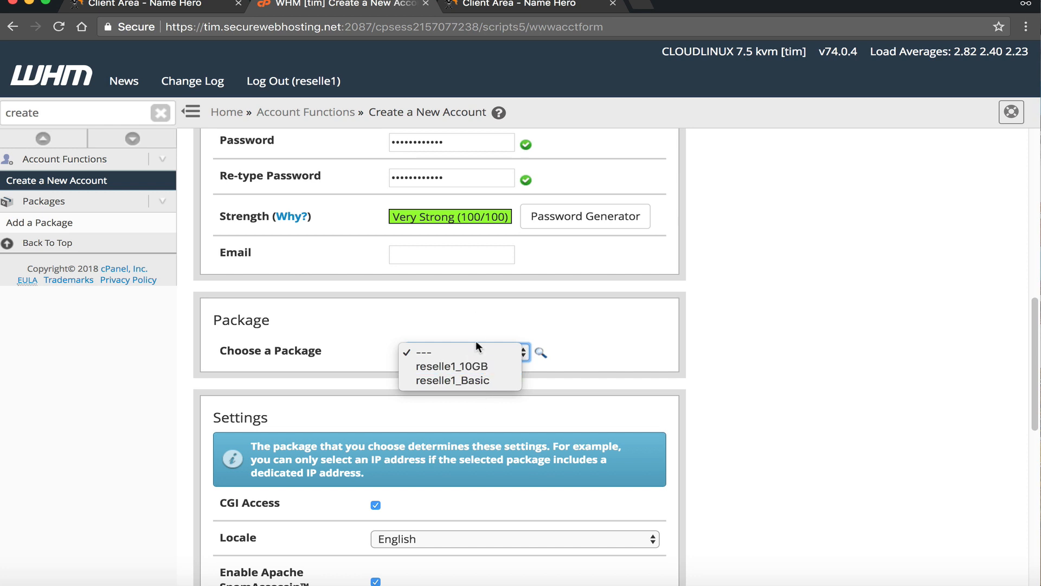
left_click(473, 281)
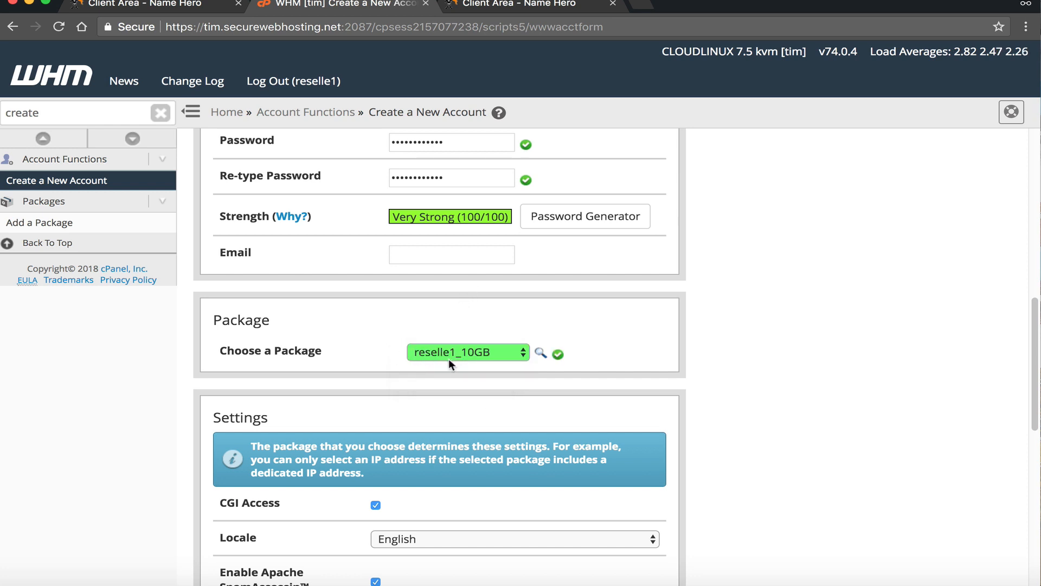
Step: Create the realbonds.com account, keeping the default settings, DKIM and SPF enabled, and Local Mail Exchanger routing
scroll(448, 358, "down", 5)
scroll(379, 260, "down", 3)
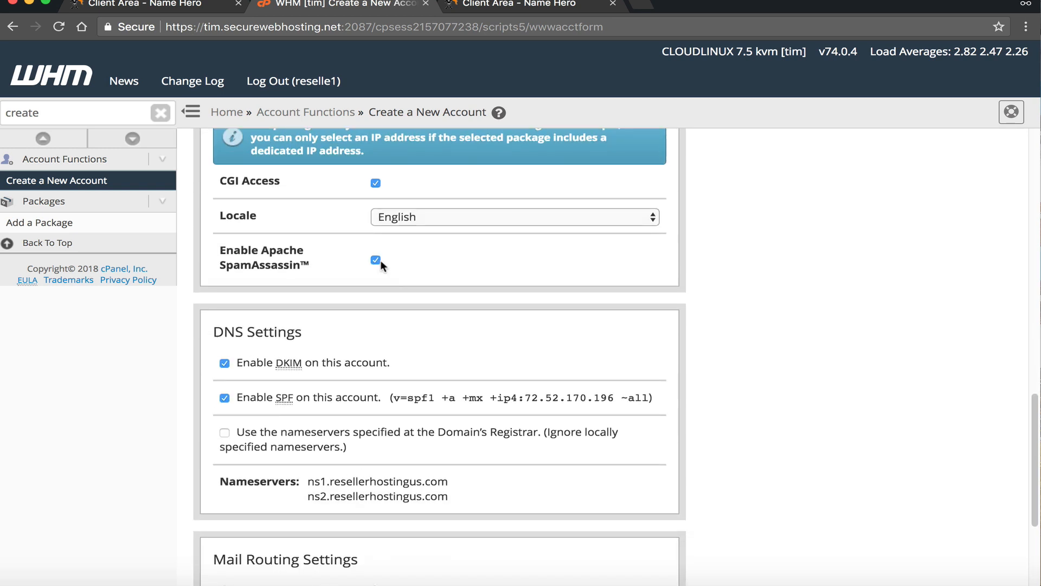
scroll(397, 271, "down", 1)
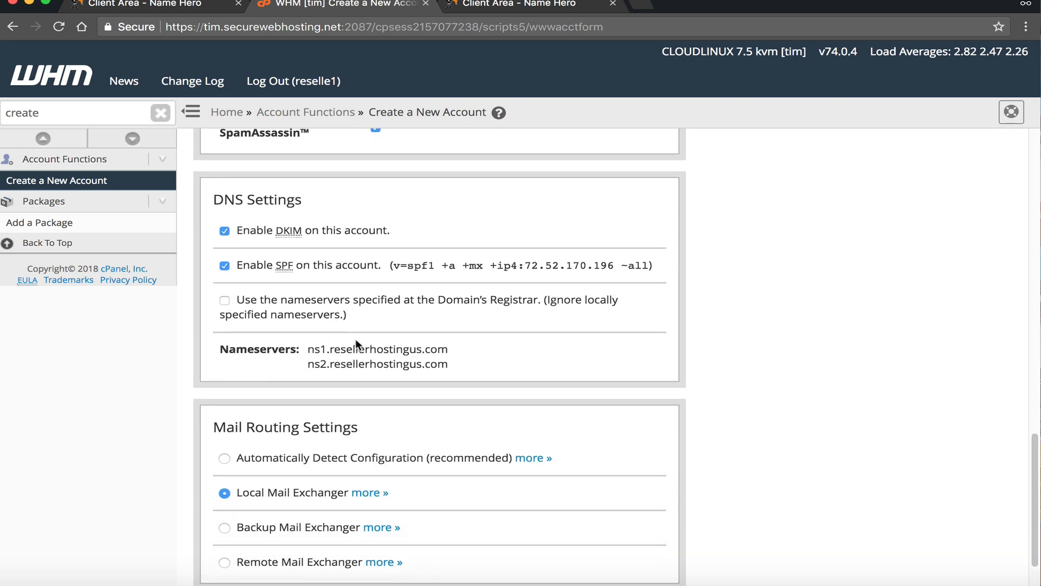
scroll(356, 338, "down", 2)
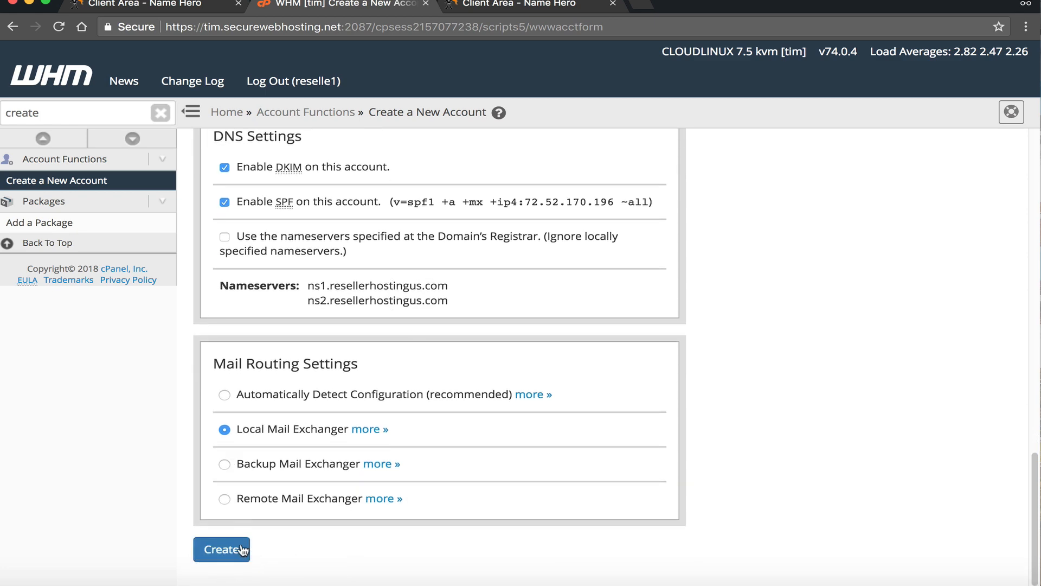
left_click(242, 550)
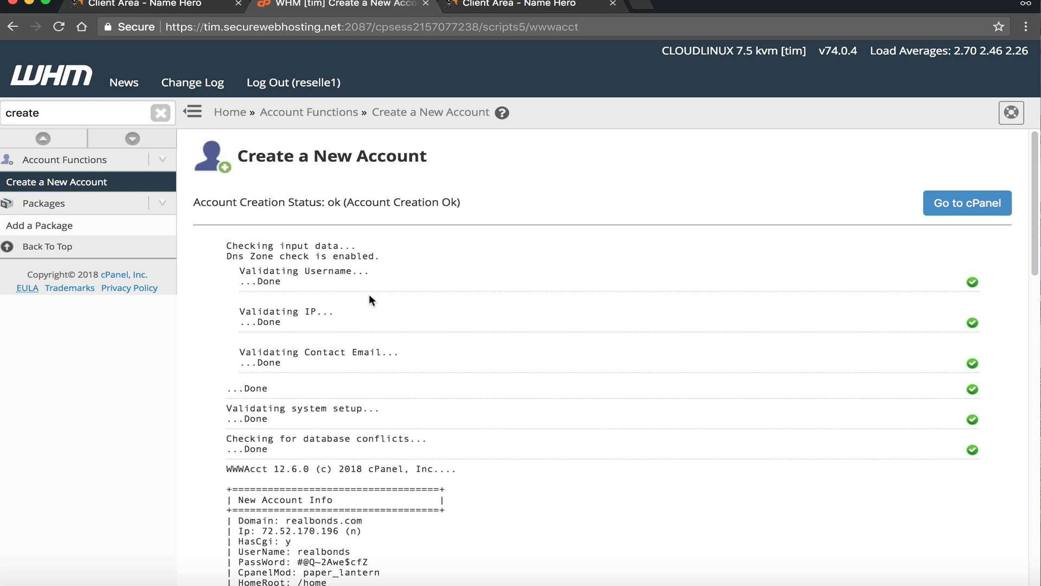
Step: Search the WHM functions for "list" and open the list of hosting accounts
left_click(82, 113)
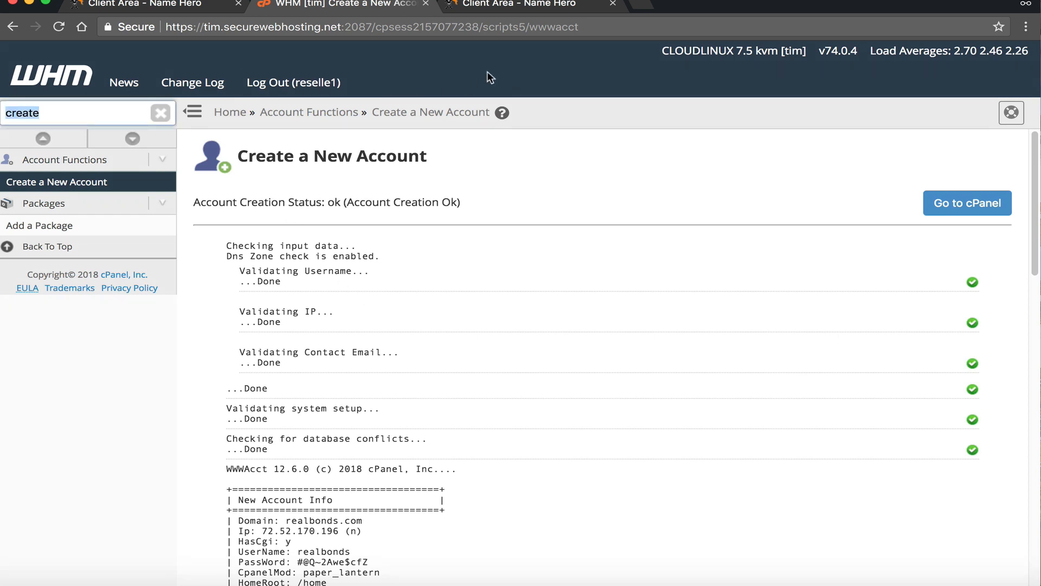
type("list")
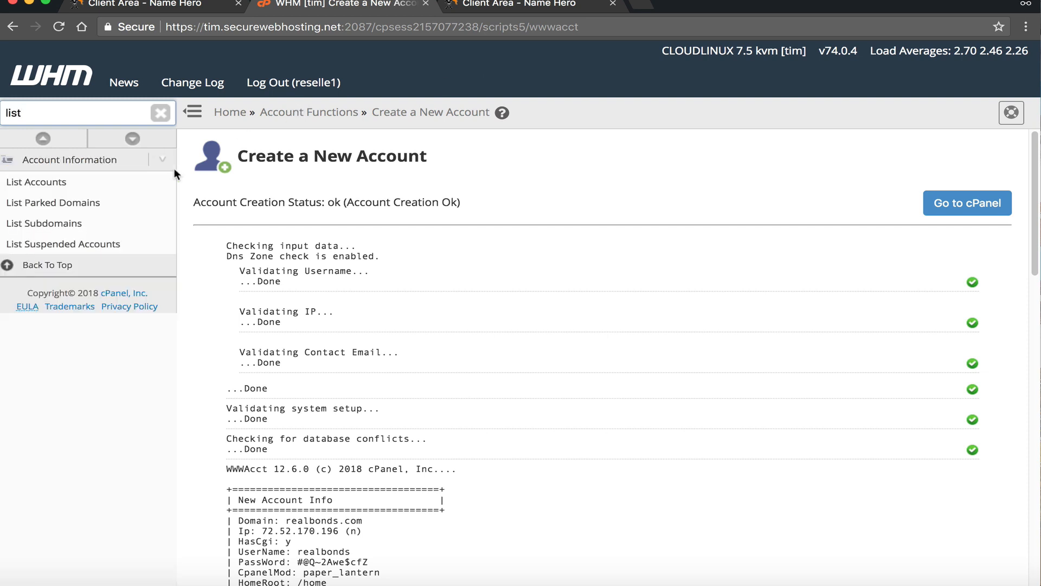
left_click(68, 183)
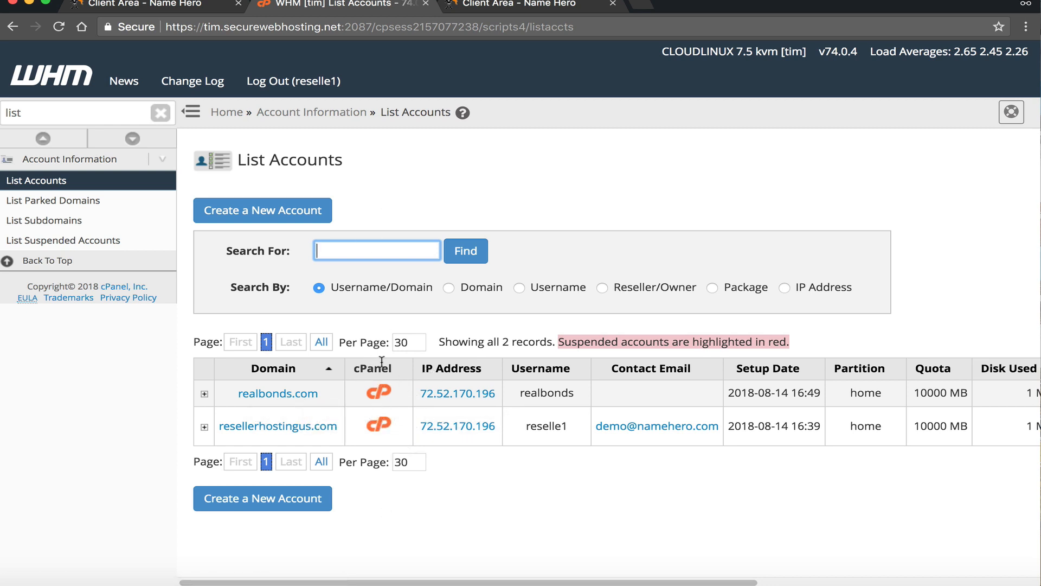
Step: Open the cPanel of realbonds.com, close the leftover client area page, and return to the WHM account list
left_click(379, 391)
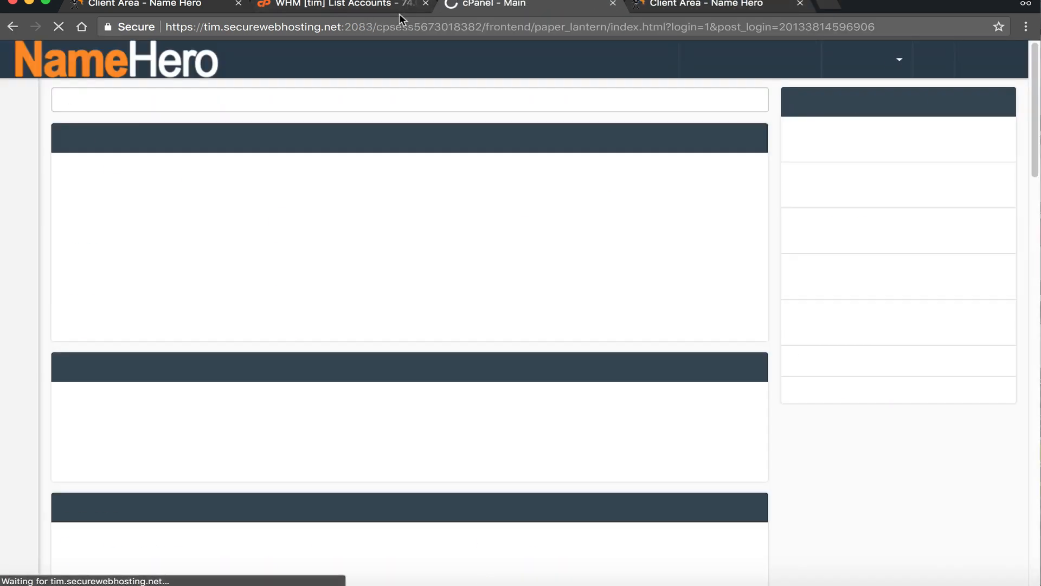
left_click(799, 3)
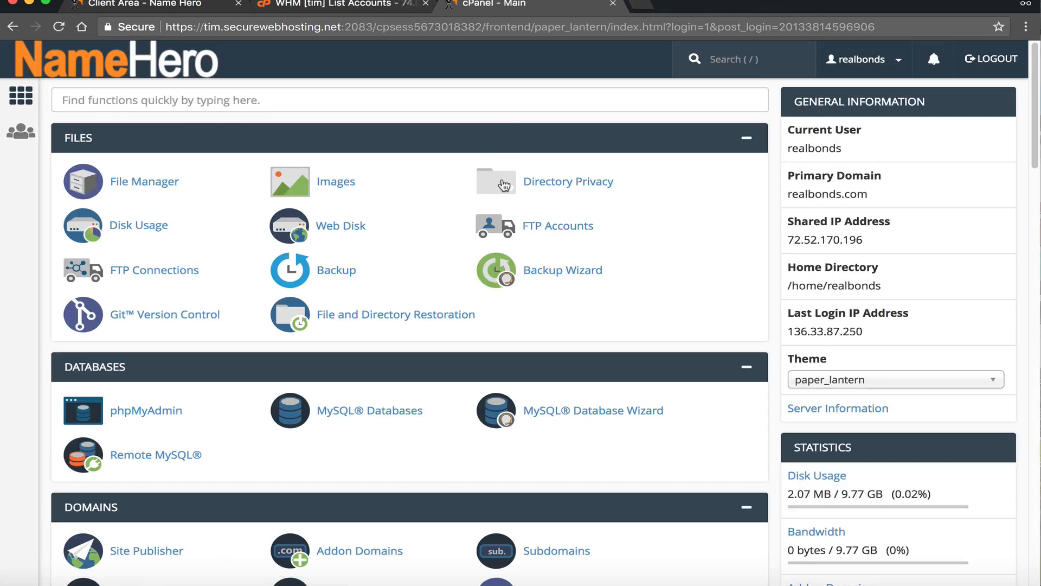
left_click(360, 7)
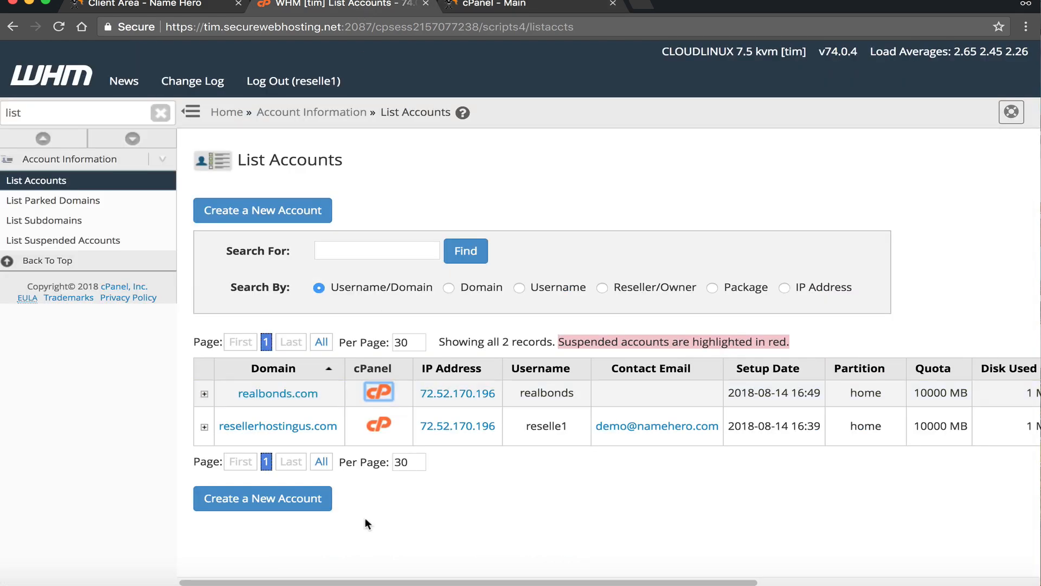
Step: Open the cPanel of resellerhostingus.com and examine its virtual memory, physical memory and CPU usage statistics
left_click(383, 421)
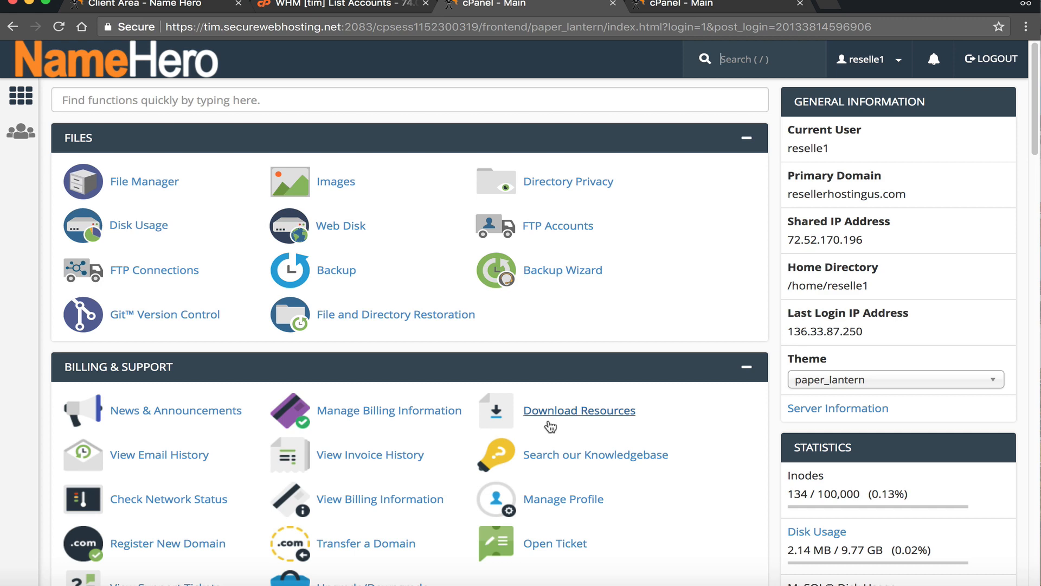
scroll(905, 304, "down", 5)
scroll(900, 305, "down", 15)
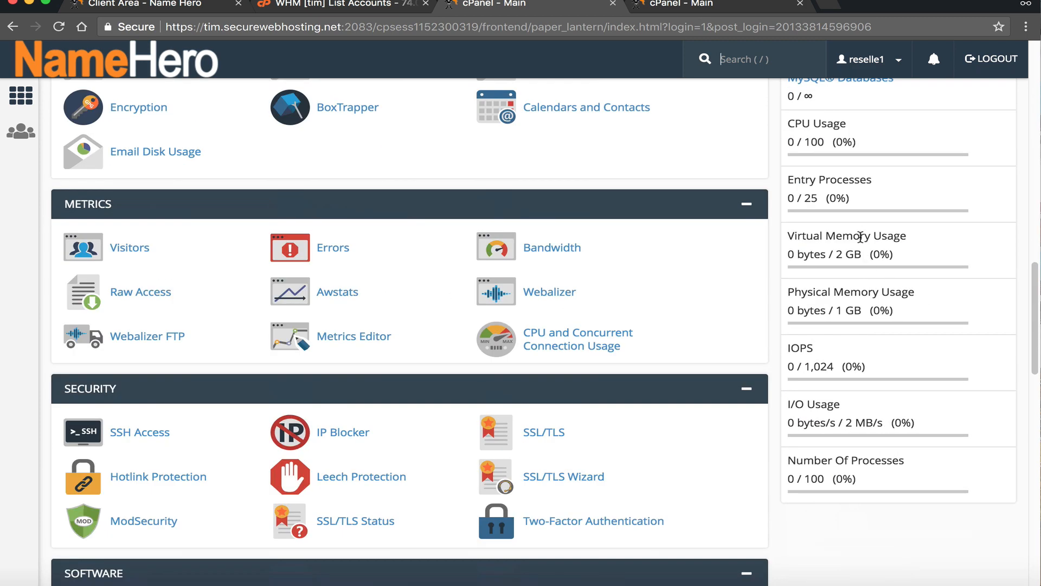
left_click_drag(814, 237, 904, 235)
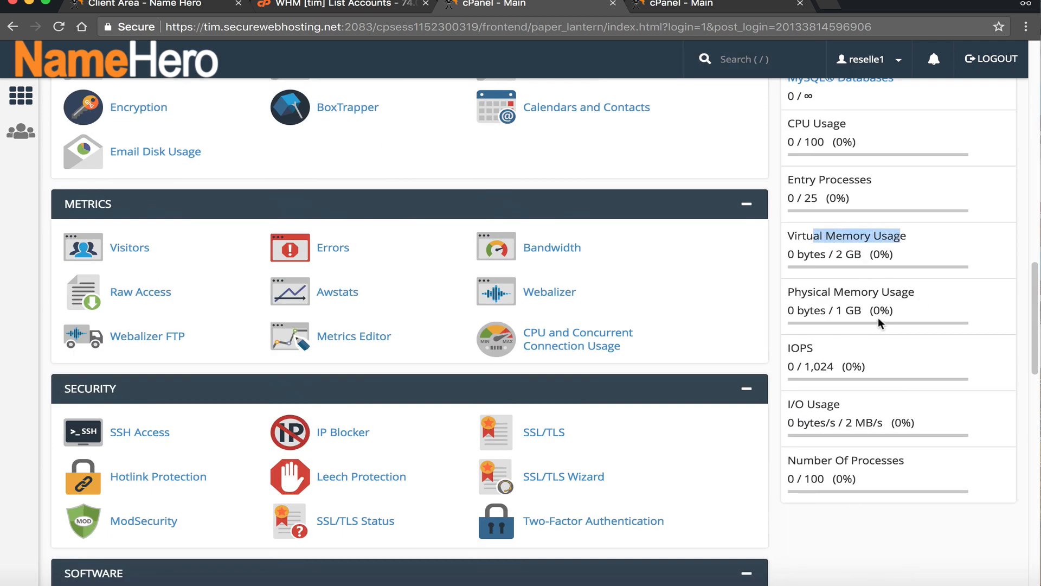
left_click_drag(870, 311, 813, 295)
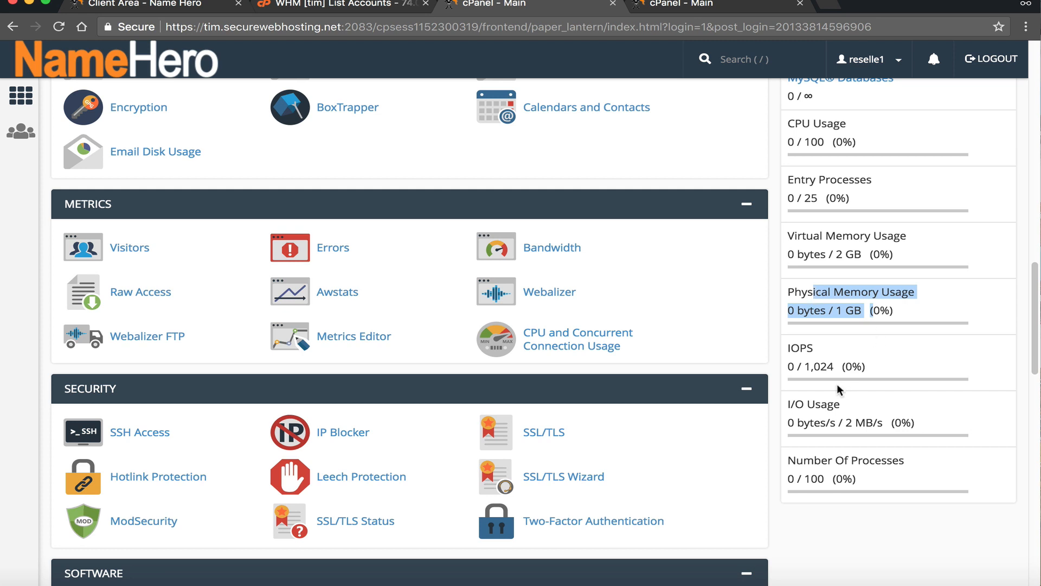
scroll(860, 415, "up", 1)
left_click(809, 143)
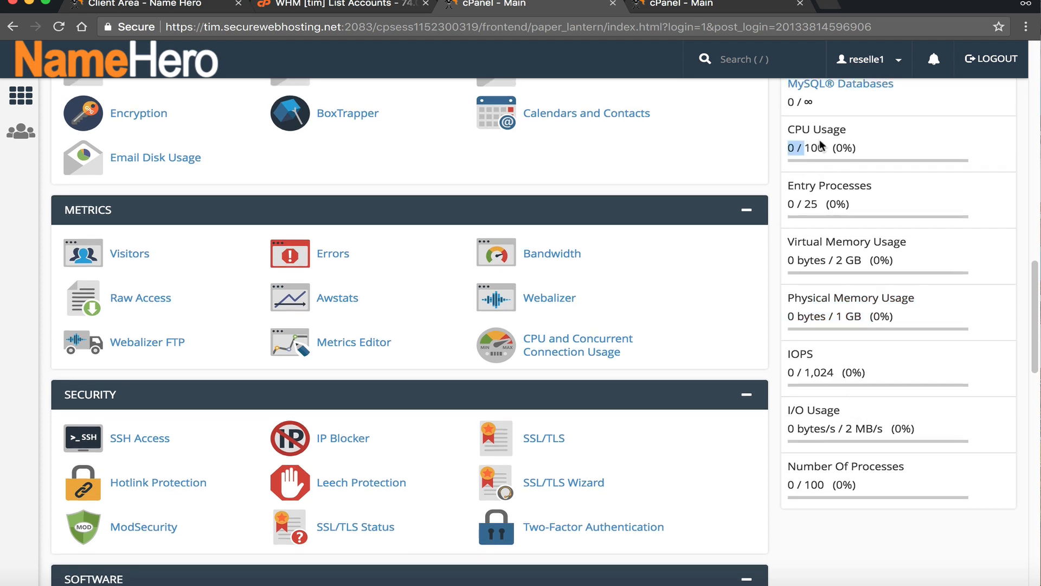
left_click_drag(824, 147, 796, 133)
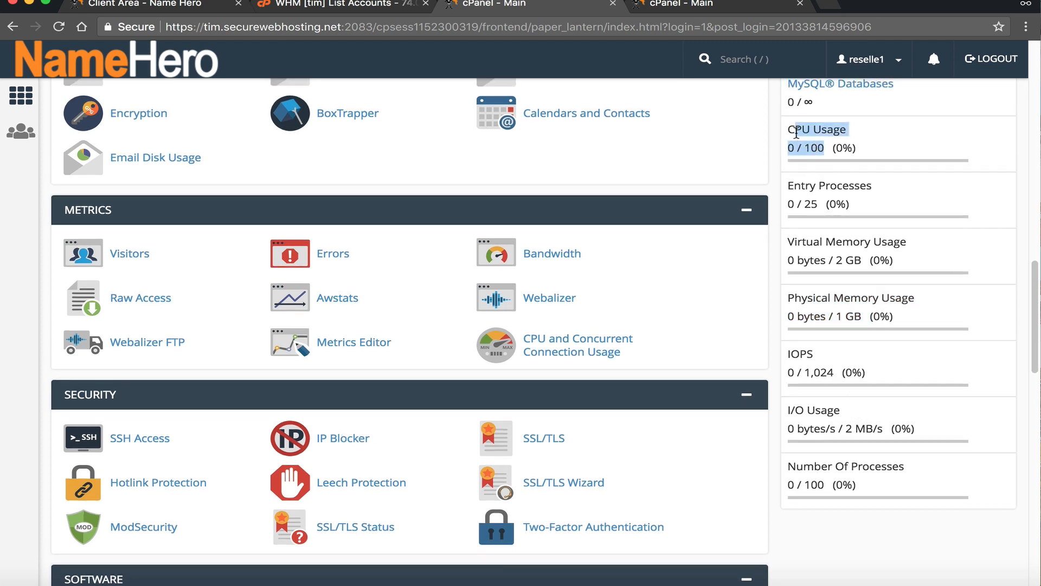
scroll(808, 233, "up", 5)
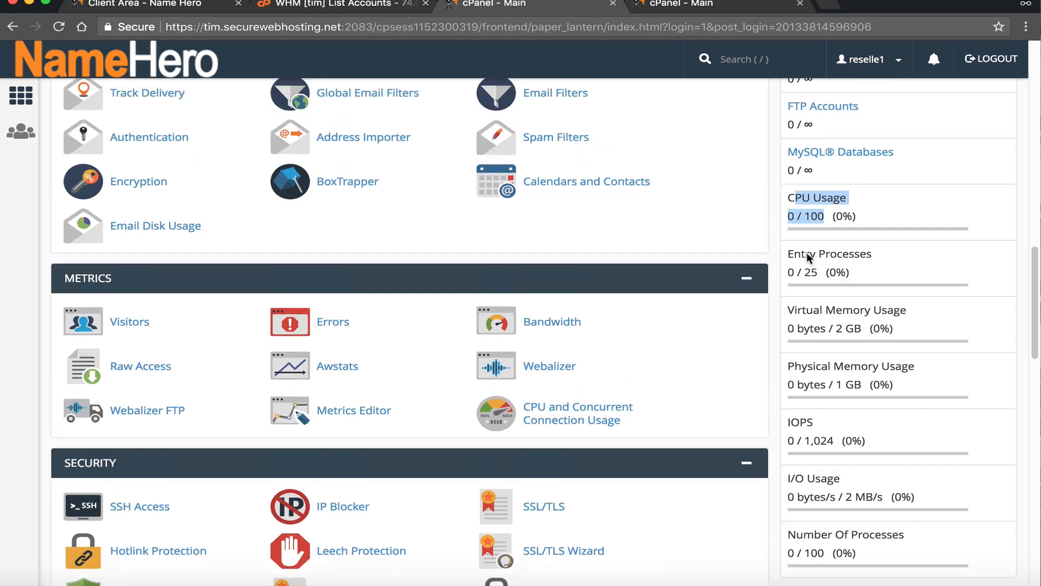
scroll(808, 254, "up", 15)
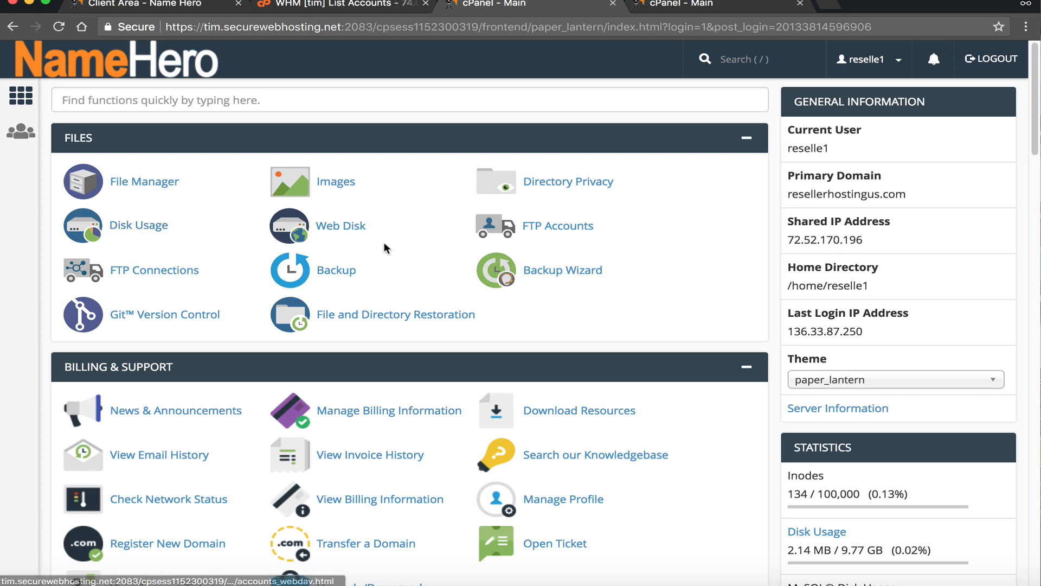
Step: Look through the reseller account's cPanel tools and check the primary domain in its general information
scroll(368, 282, "down", 20)
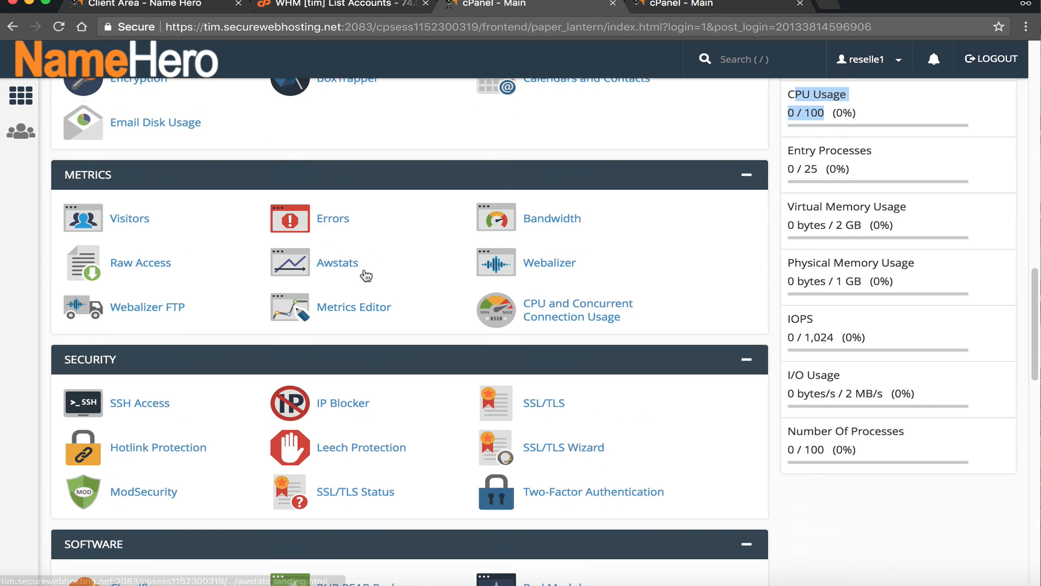
scroll(362, 299, "down", 3)
scroll(500, 301, "up", 15)
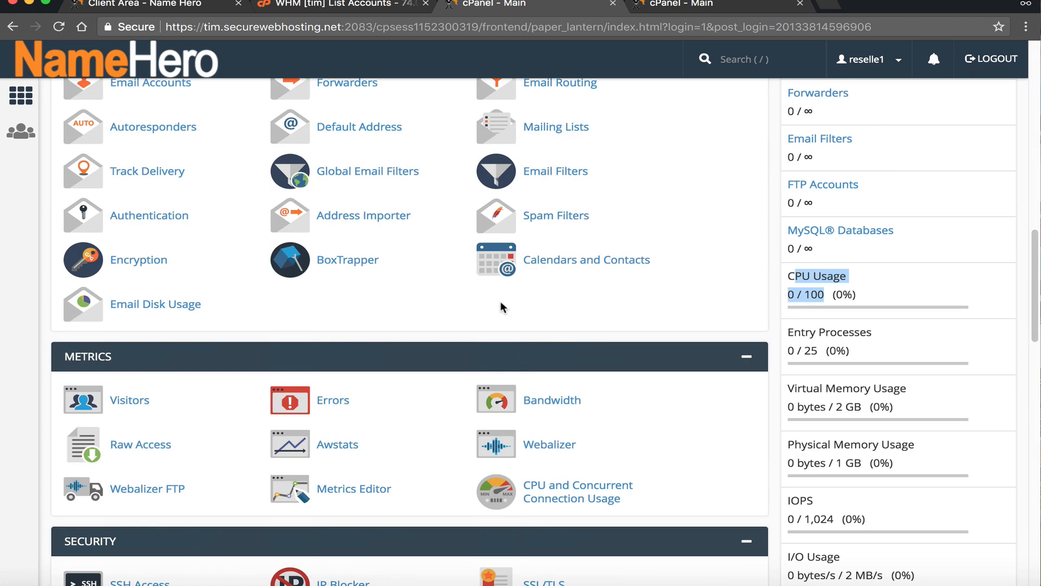
scroll(811, 254, "up", 3)
left_click_drag(889, 194, 780, 200)
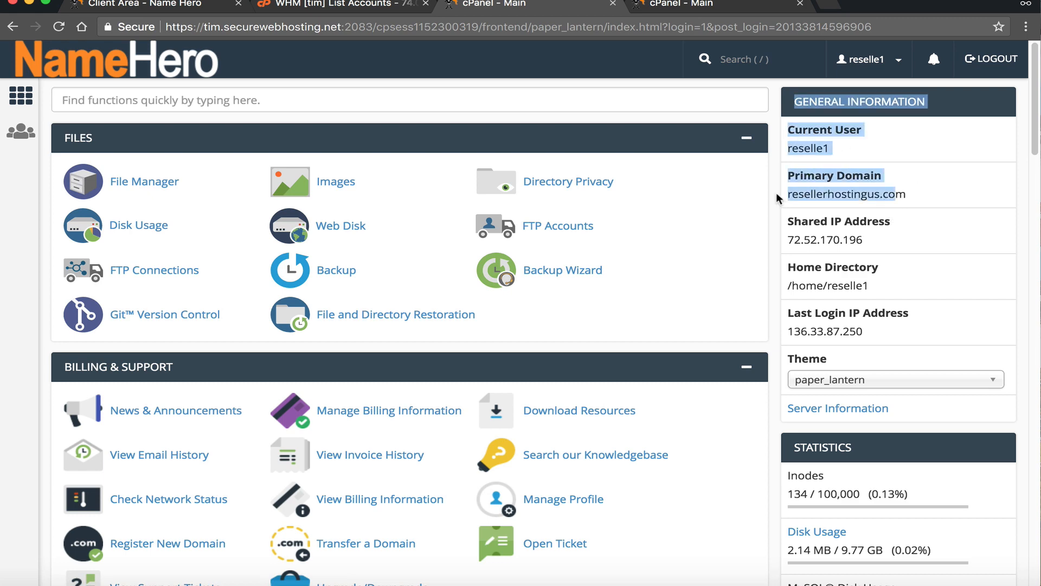
Step: Open the WordPress installation form from the reseller account's cPanel and check which domains it offers
scroll(712, 248, "down", 9)
scroll(712, 248, "down", 12)
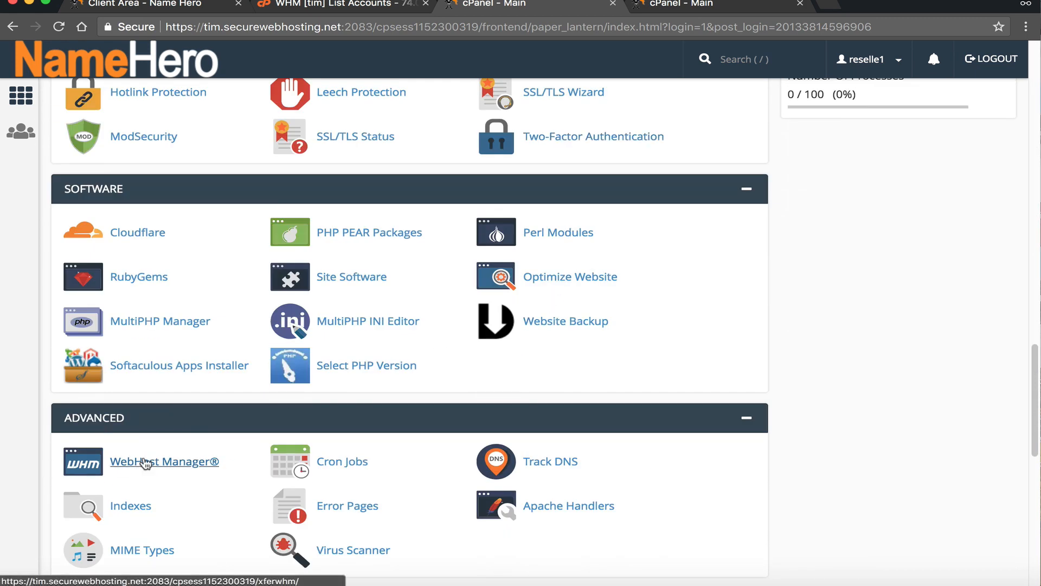
scroll(163, 465, "down", 5)
scroll(159, 432, "down", 5)
left_click(103, 236)
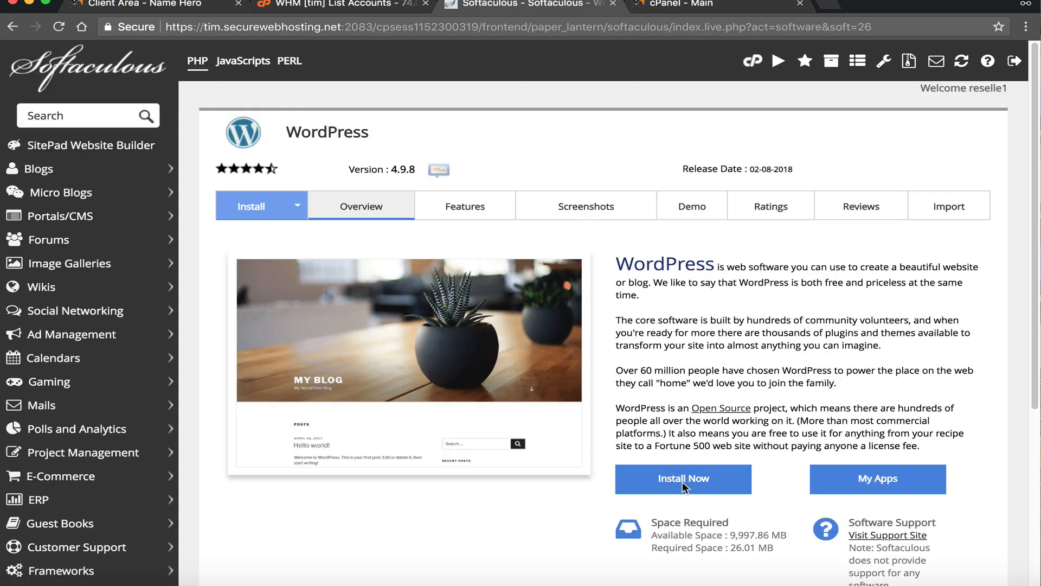
left_click(682, 481)
left_click(574, 355)
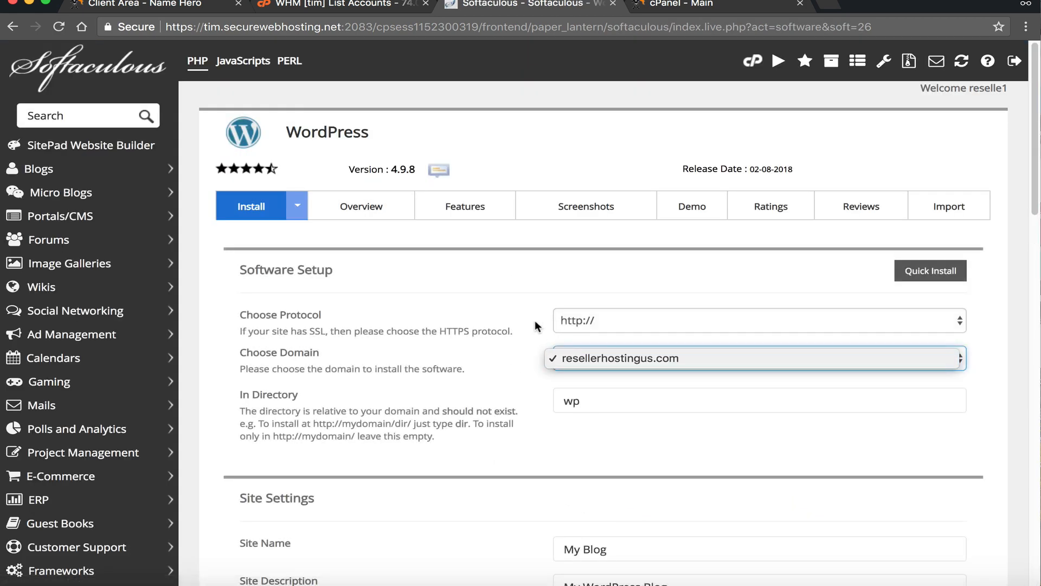
left_click(425, 343)
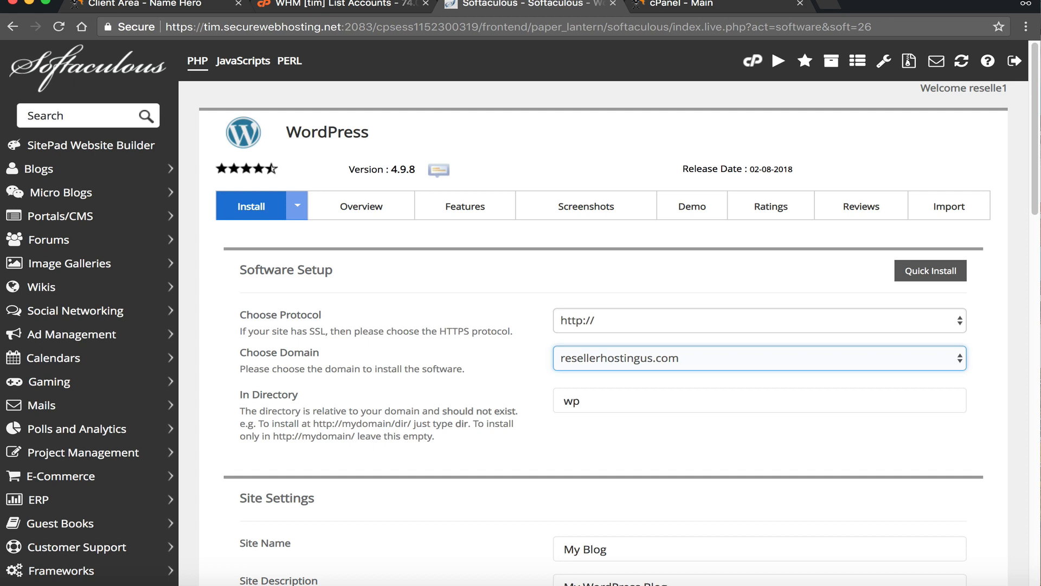
Step: Open the WordPress installation form from the cPanel of realbonds.com and check its domain choices
left_click(324, 7)
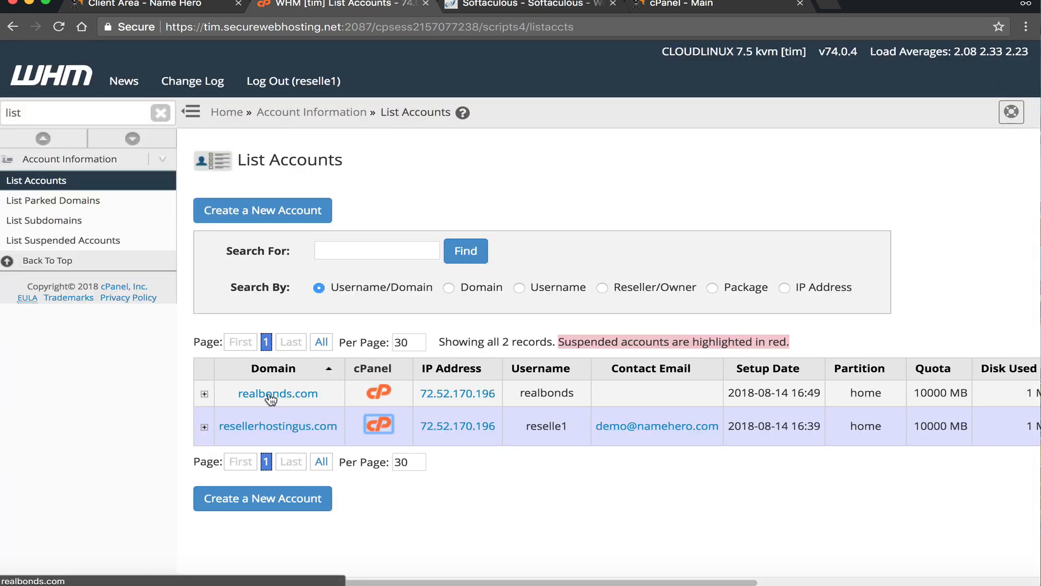
left_click(379, 392)
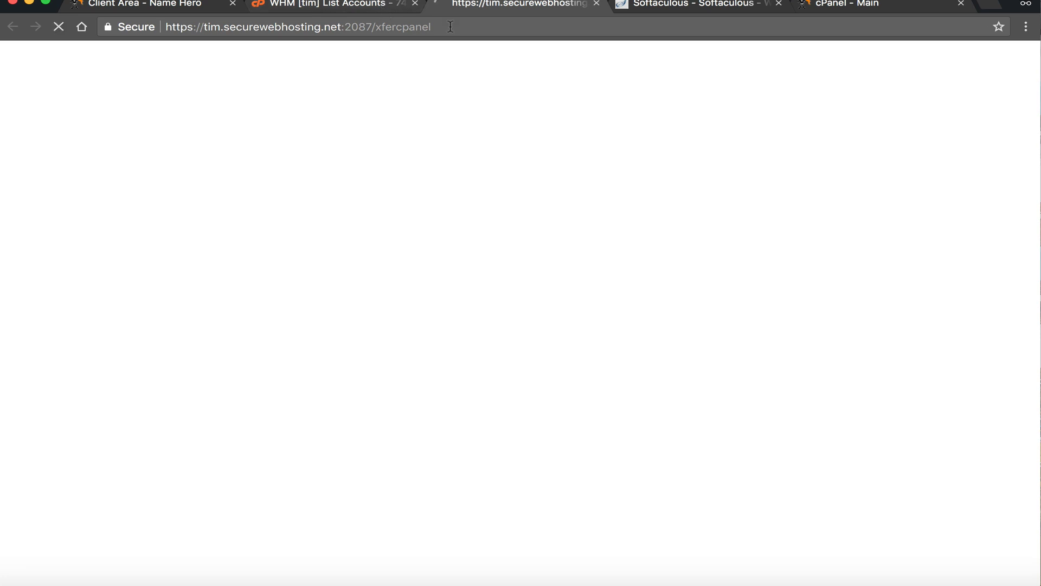
scroll(108, 202, "down", 20)
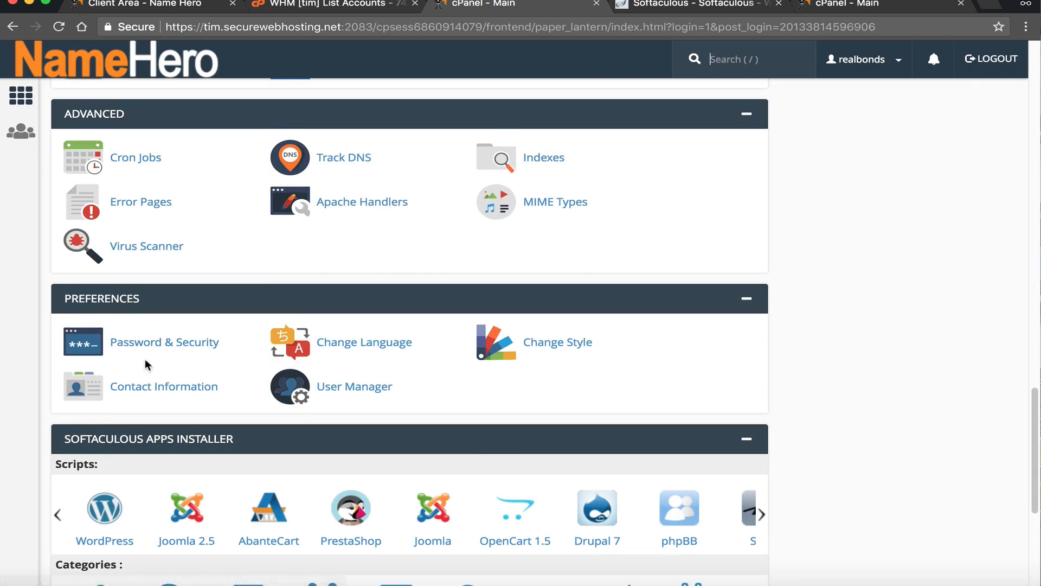
left_click(112, 539)
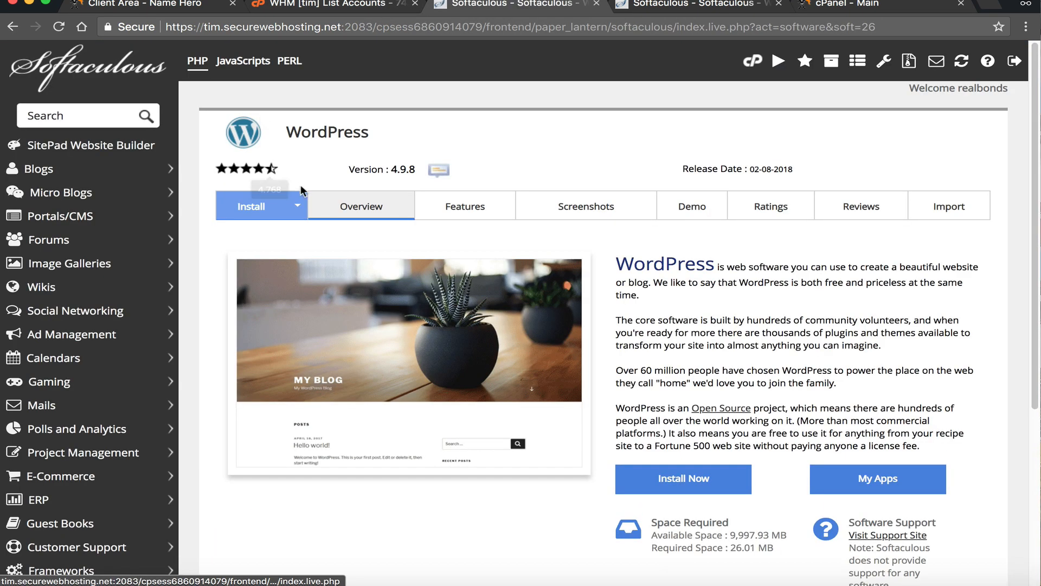
left_click(684, 478)
left_click(574, 359)
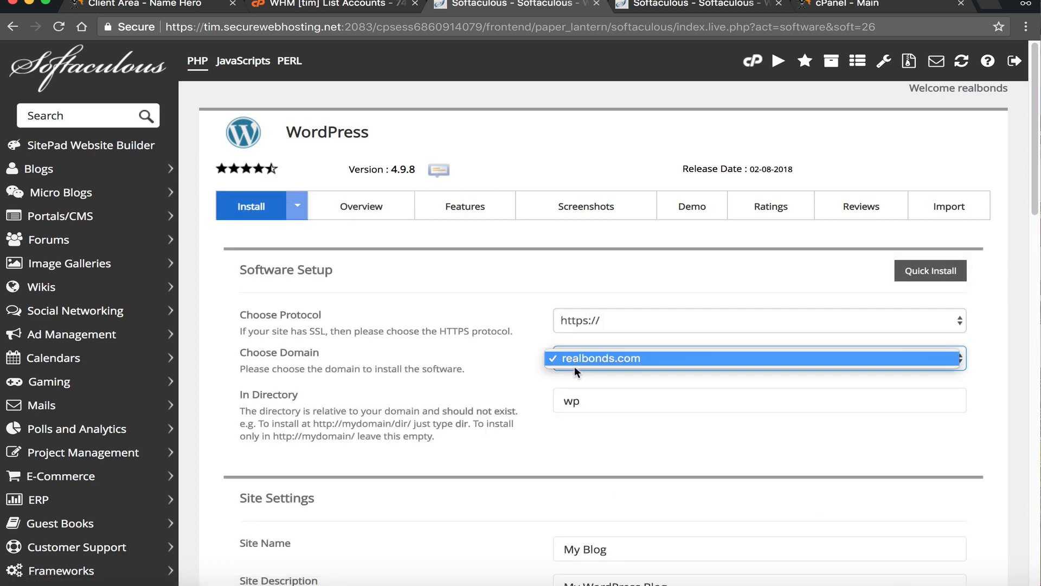
left_click(548, 360)
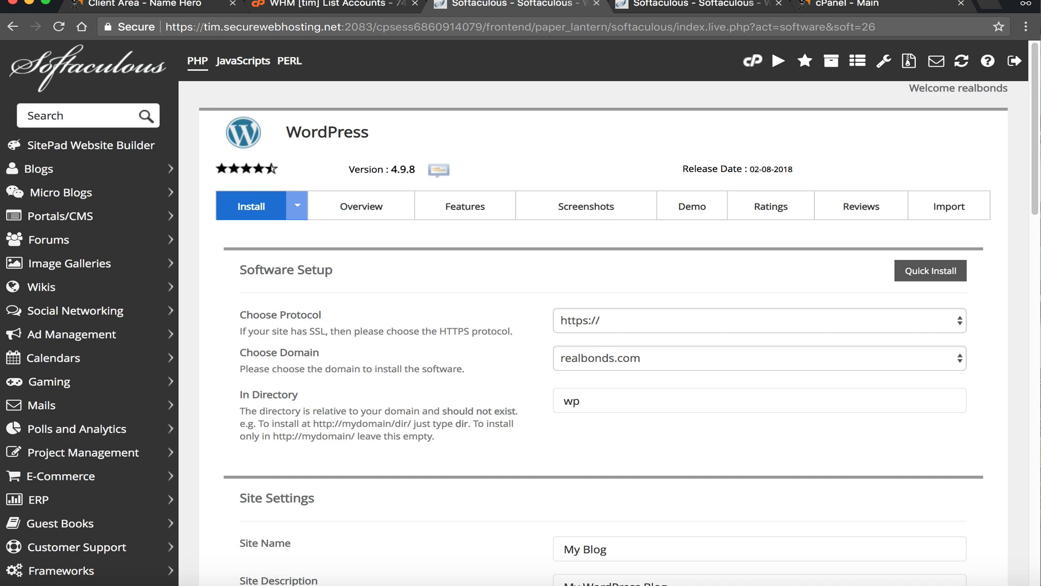
Step: Return to WHM, search its functions for "ssl", and examine the installed hosts in Manage SSL Hosts
left_click(260, 3)
double_click(39, 114)
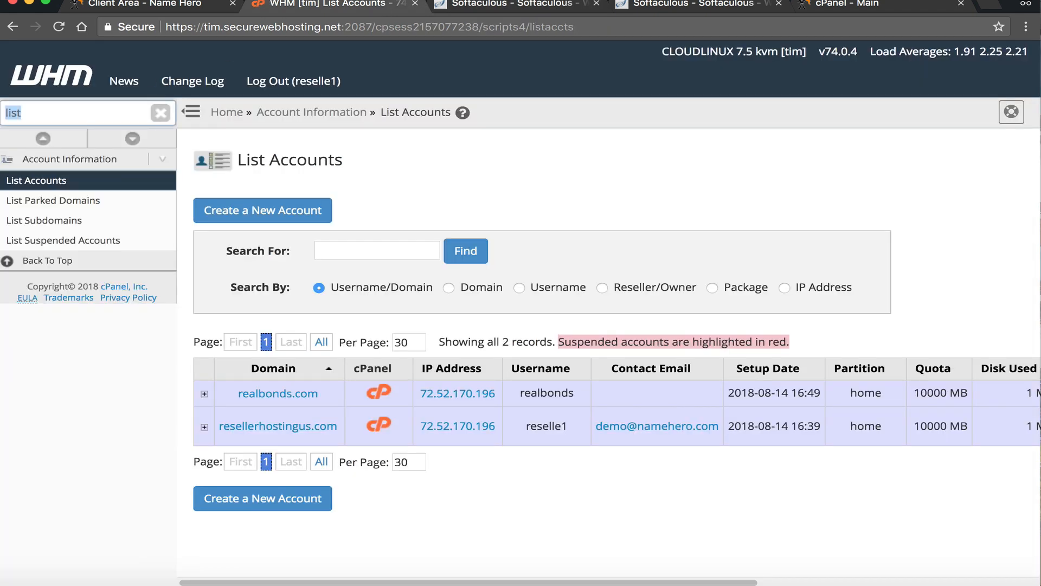
type("ssl")
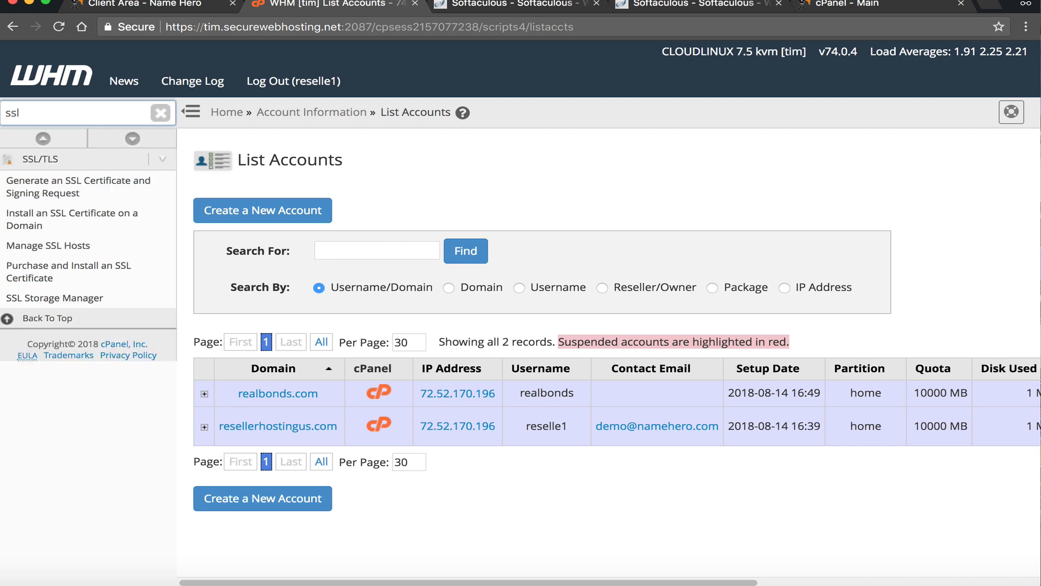
left_click(67, 243)
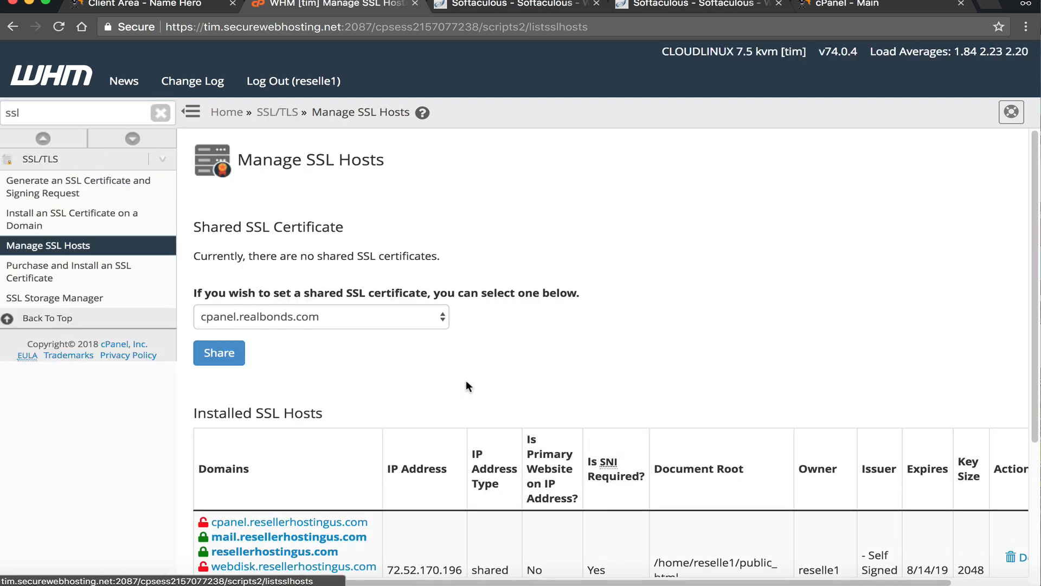
scroll(485, 377, "down", 3)
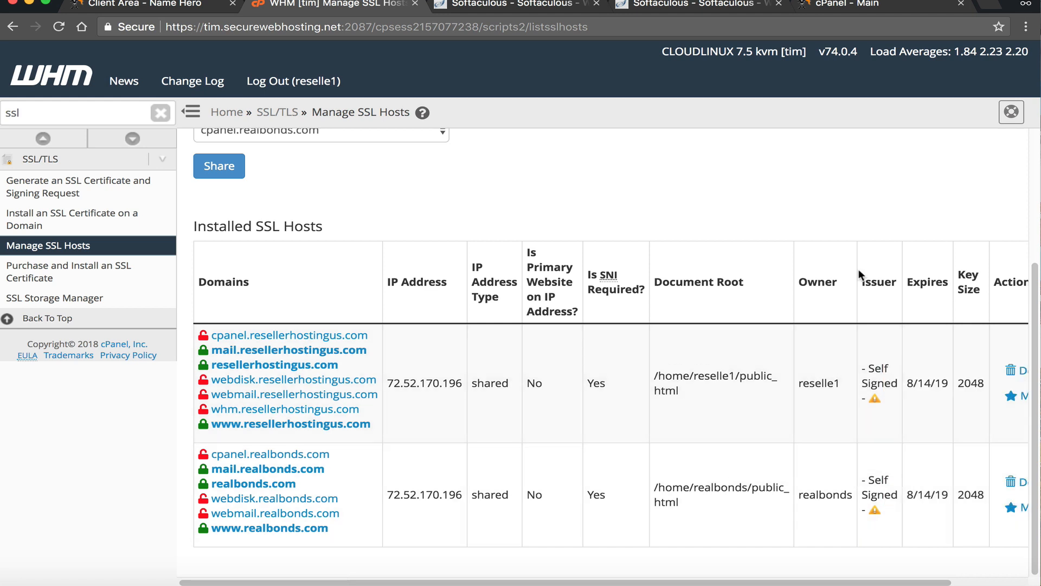
Step: Return to the NameHero client area and check the private nameservers and their IP addresses in the reseller plan's server information
mouse_move(861, 408)
left_click(493, 11)
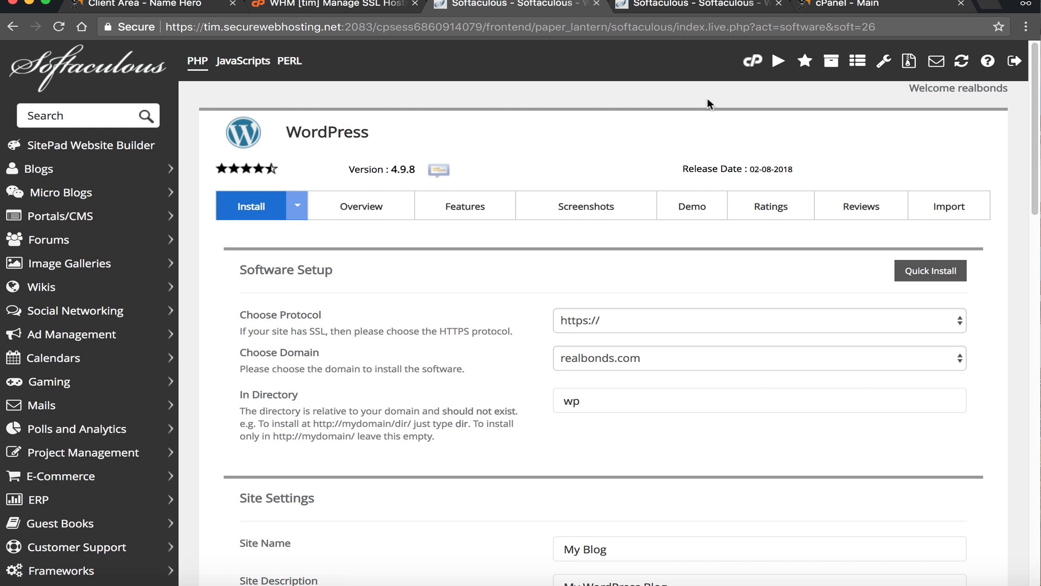
left_click(173, 4)
mouse_move(282, 98)
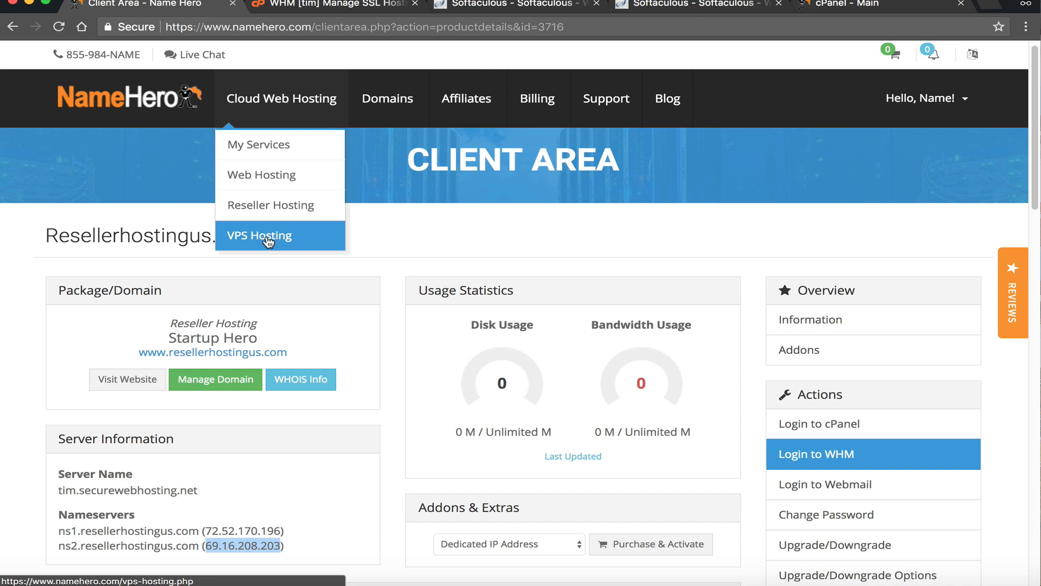
left_click(64, 526)
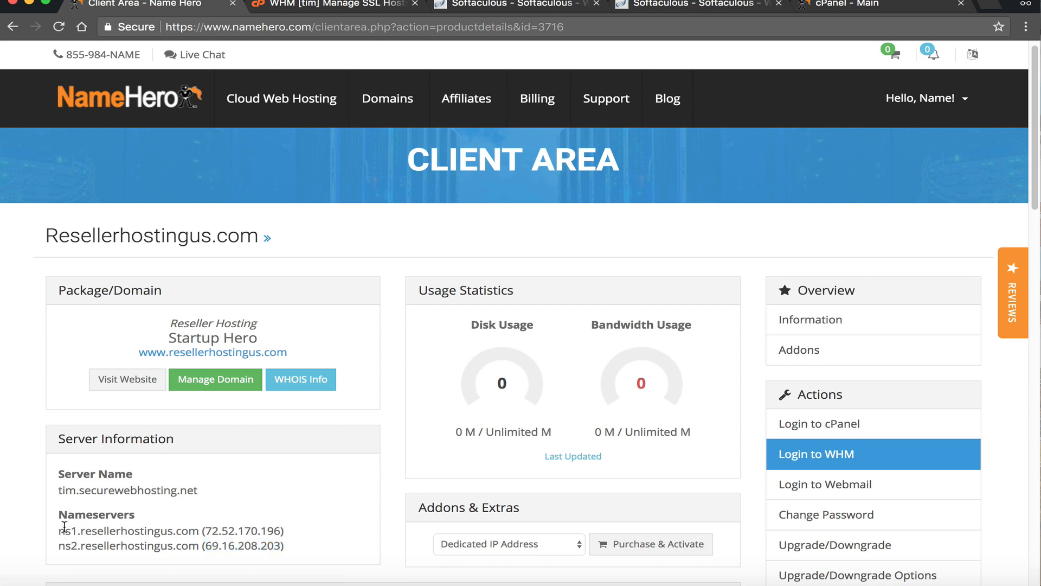
left_click_drag(64, 526, 201, 537)
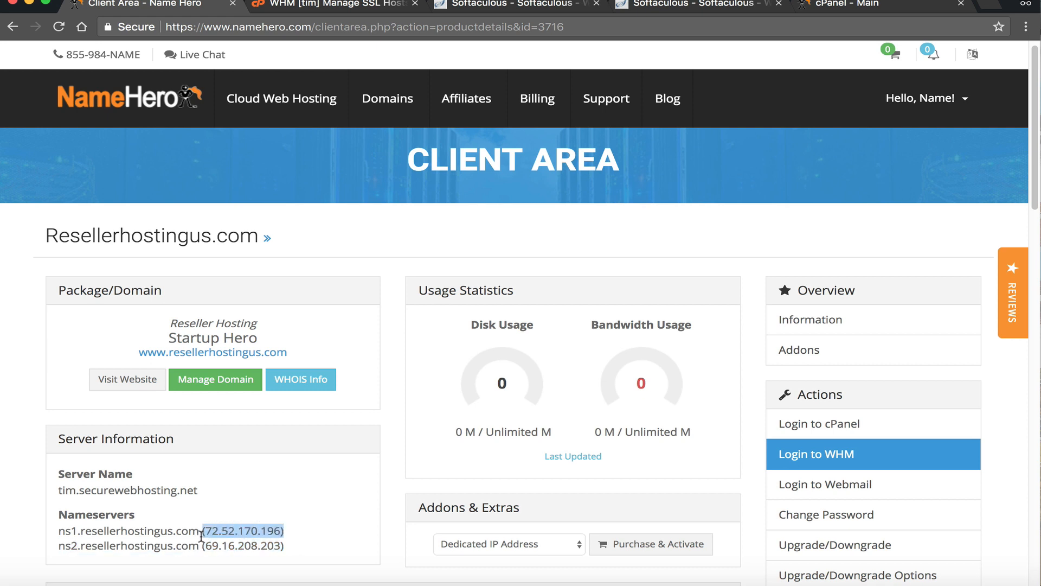
left_click(194, 538)
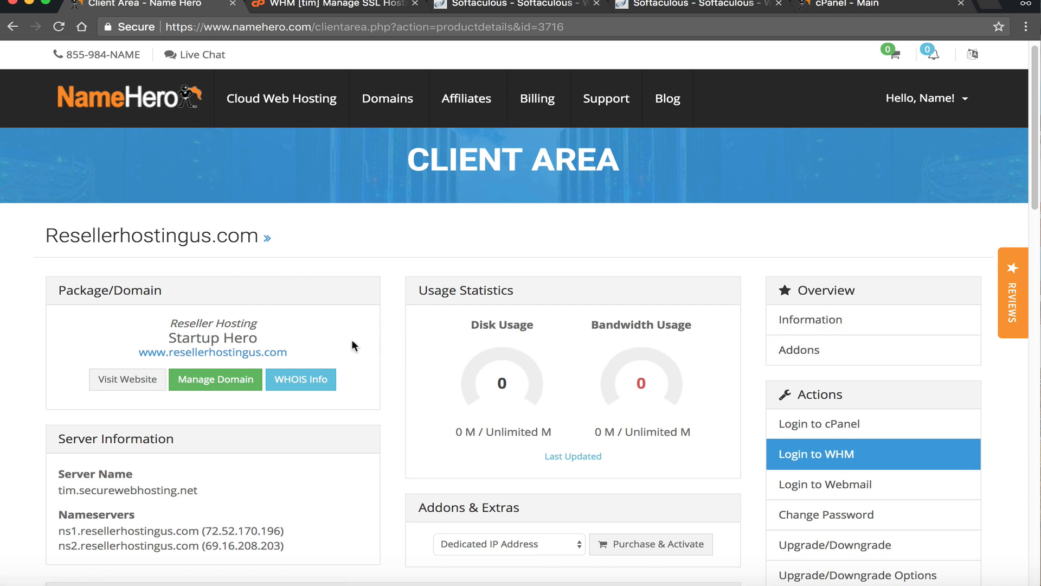
Step: Open NameHero's Web Hosting plans, and compare the Startup, Corporate and Entrepreneur plans on the Reseller Hosting page
left_click(255, 175)
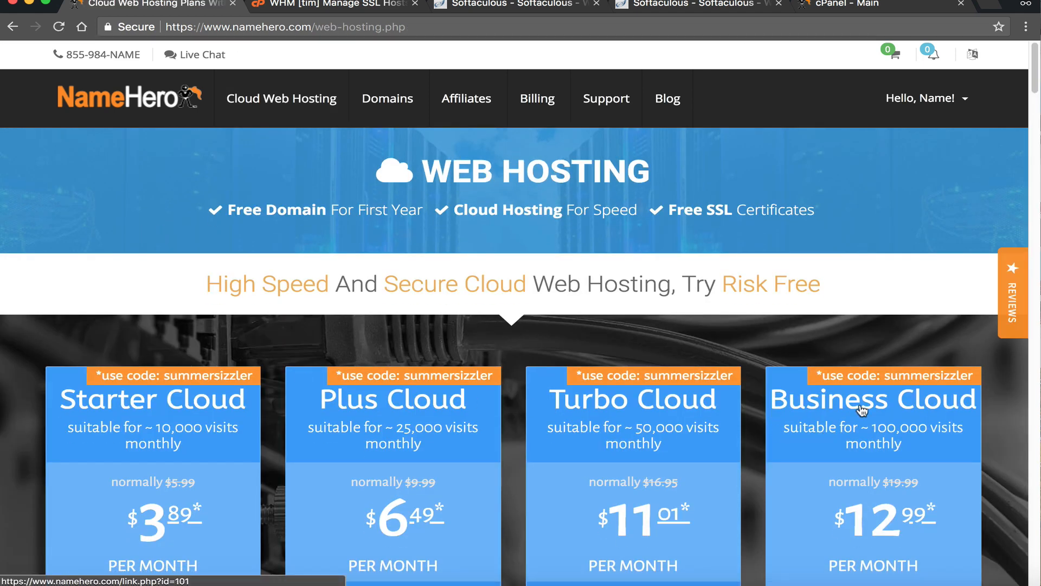
mouse_move(281, 98)
left_click(271, 206)
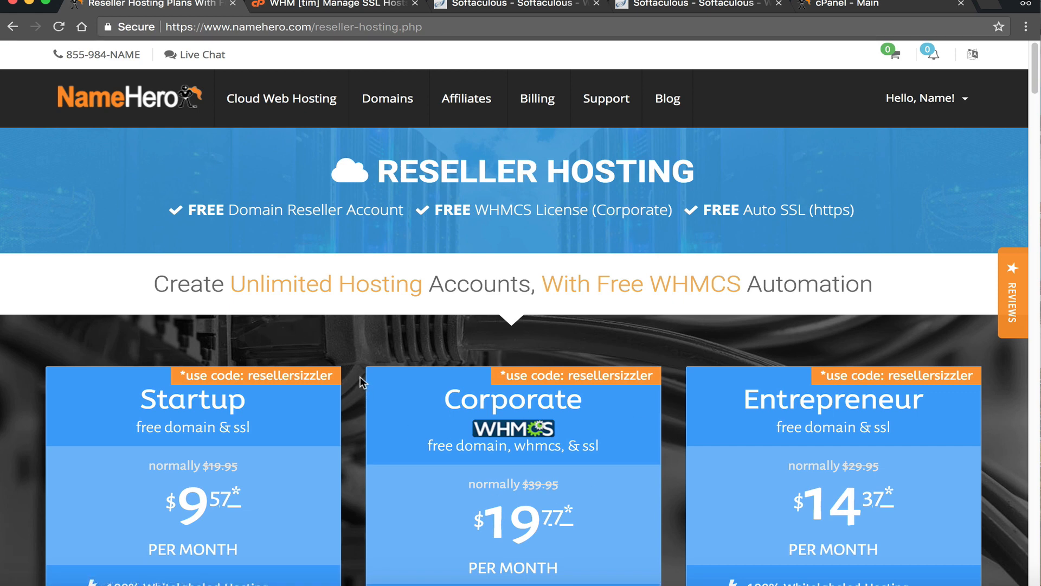
scroll(358, 320, "down", 5)
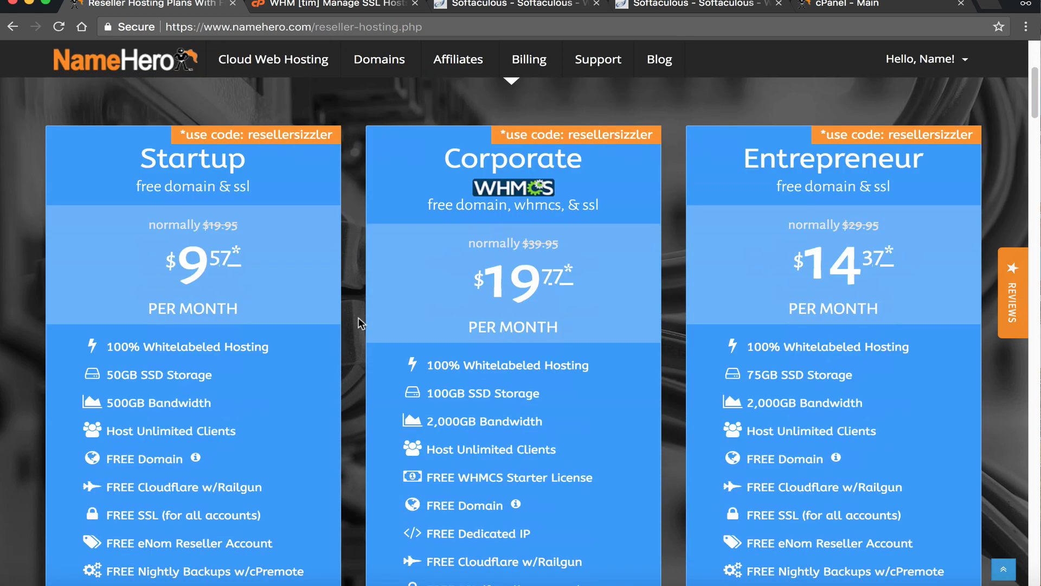
scroll(362, 323, "down", 1)
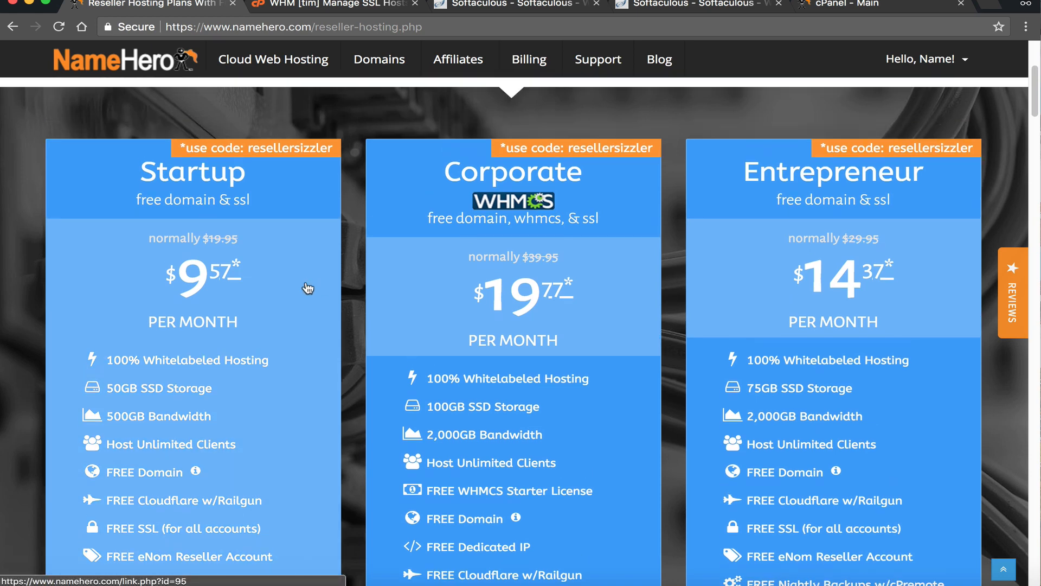
scroll(304, 286, "down", 5)
scroll(294, 347, "up", 4)
scroll(294, 347, "up", 6)
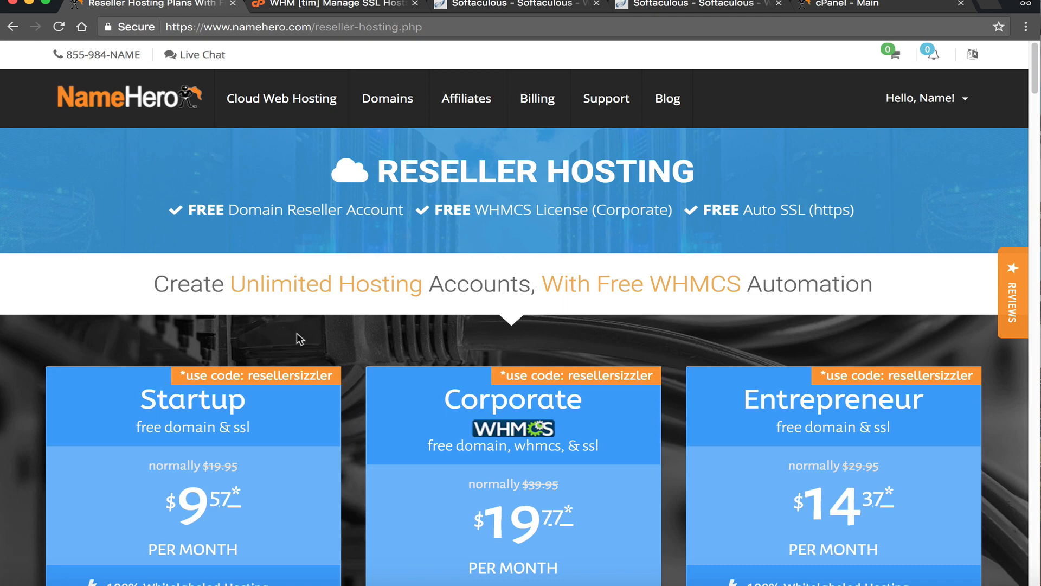
Step: Look through the rest of the Reseller Hosting page and open the pre-sales contact form to view its fields
scroll(616, 349, "down", 20)
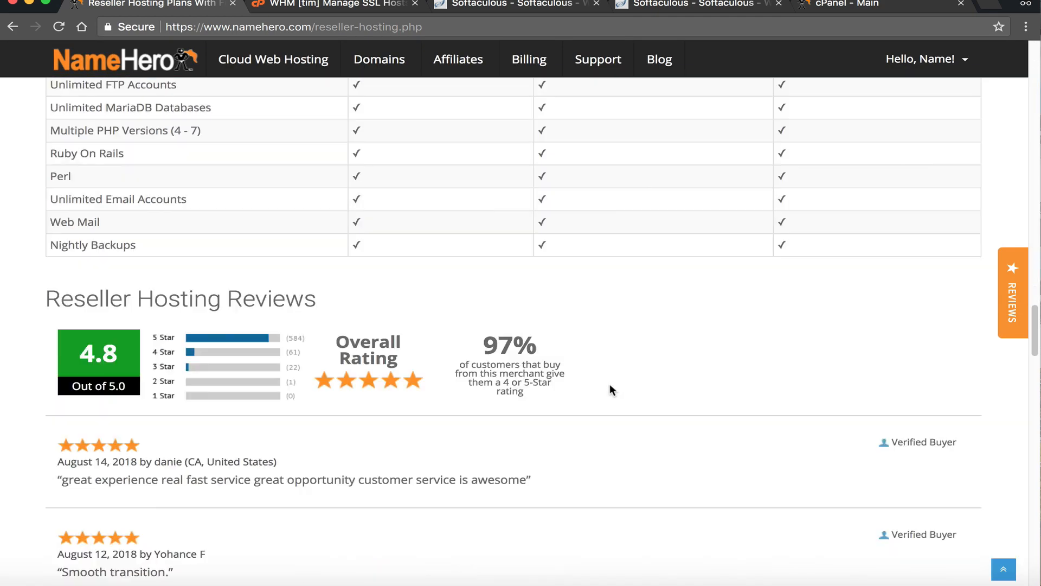
scroll(607, 390, "down", 20)
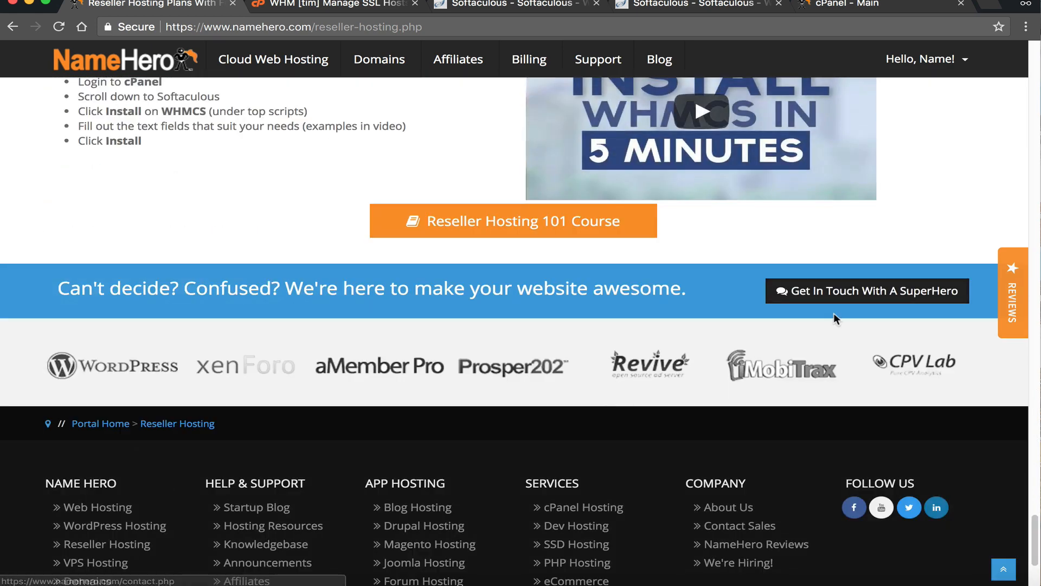
left_click(835, 296)
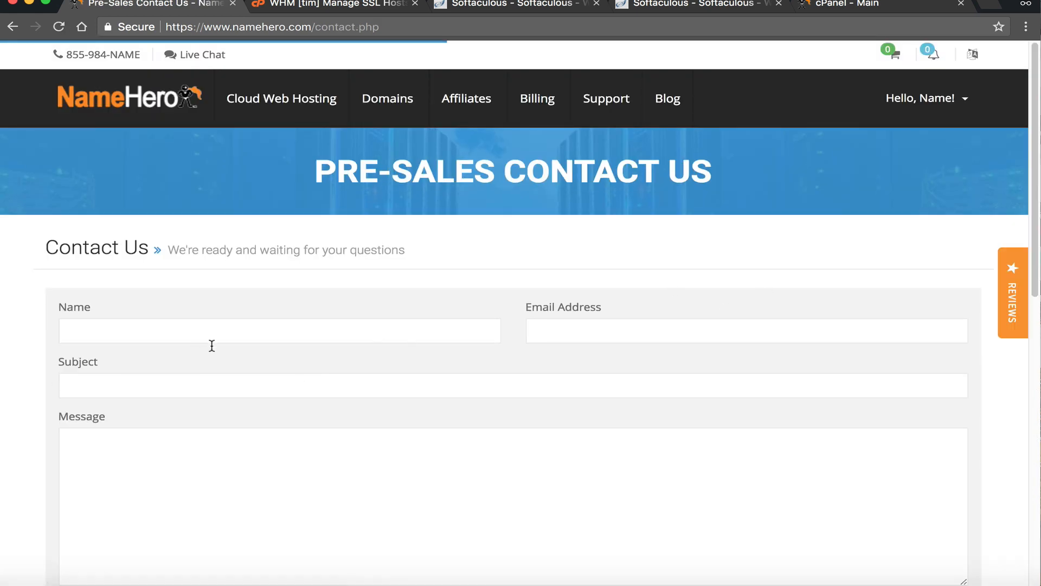
scroll(210, 347, "down", 5)
scroll(209, 350, "up", 5)
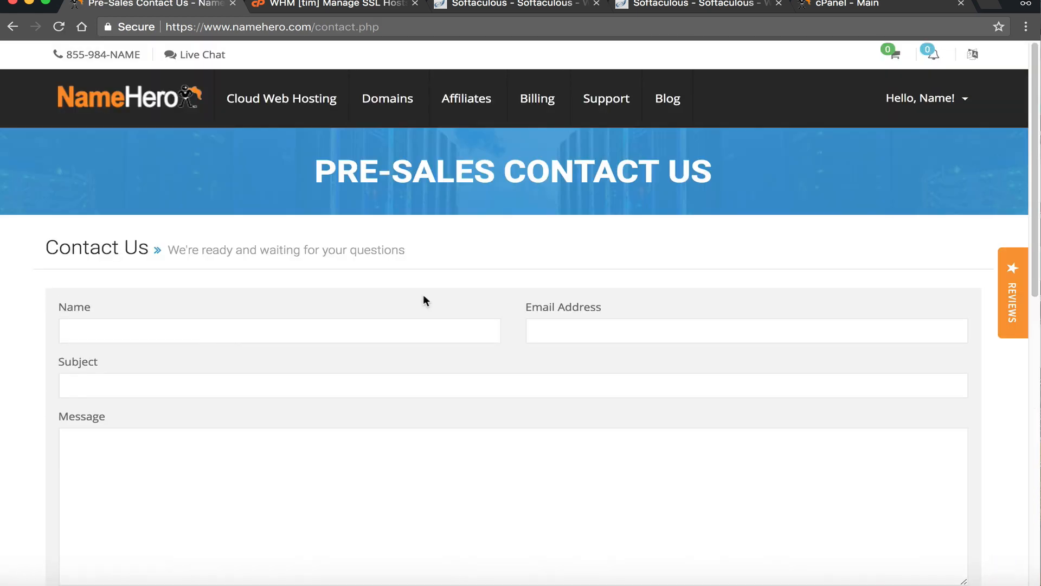